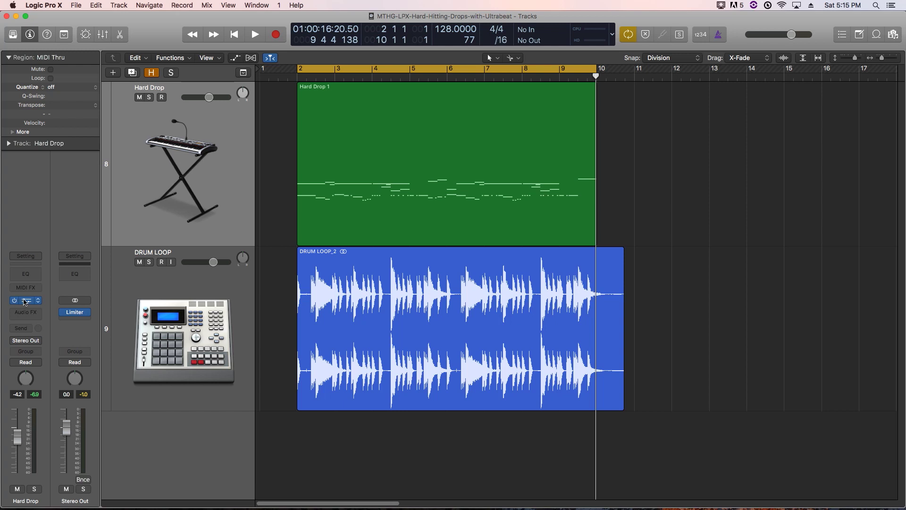
Open the Hard Drop track's EXS24 instrument and examine how its samples are mapped to keys in the instrument editor.
{"action": "left_click", "coordinate": [25, 301]}
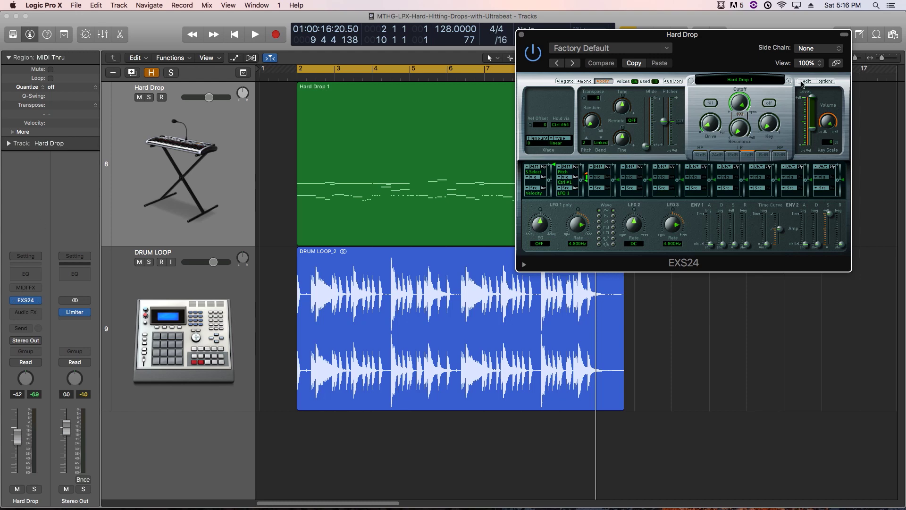
{"action": "left_click", "coordinate": [798, 82]}
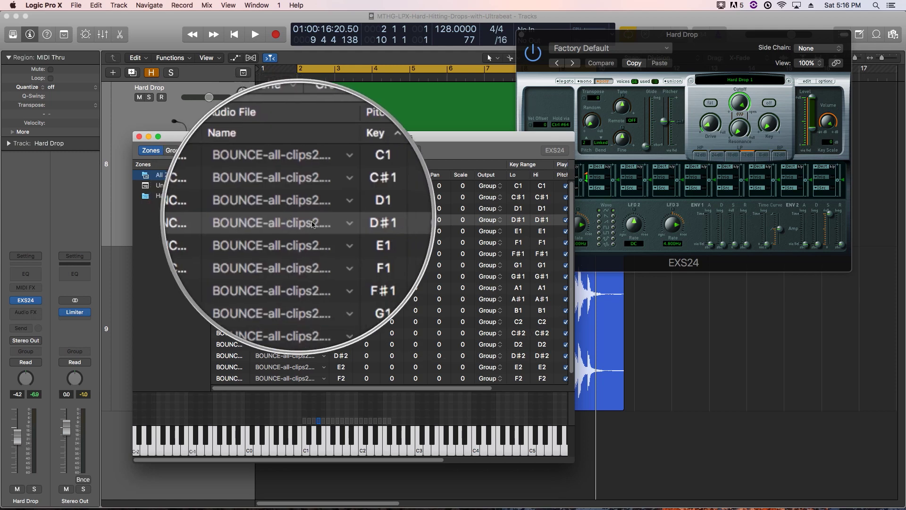
{"action": "left_click", "coordinate": [139, 136]}
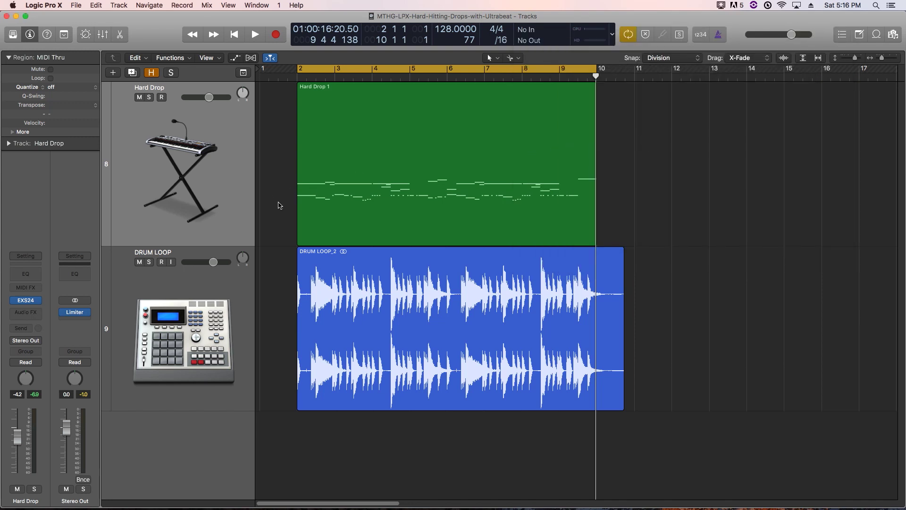
Audition the Hard Drop and DRUM LOOP tracks together, and the DRUM LOOP track on its own in solo.
{"action": "key", "text": "space"}
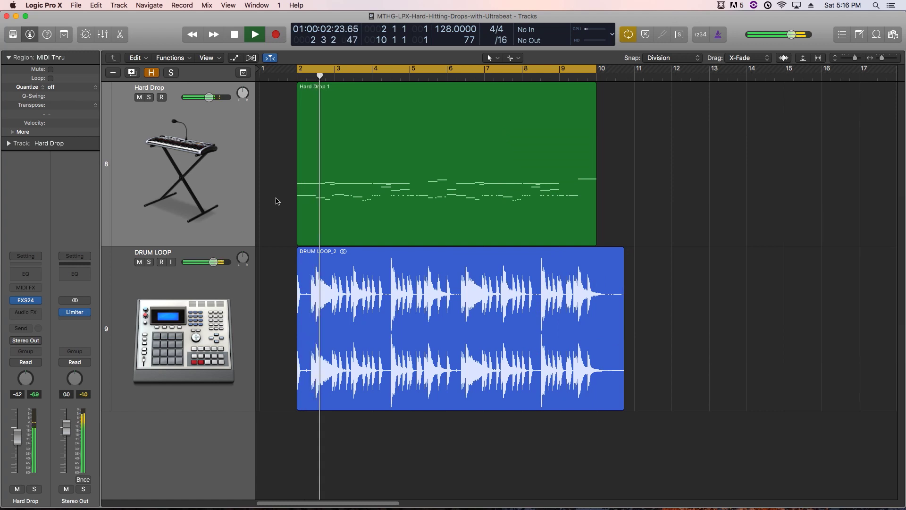
{"action": "key", "text": "space"}
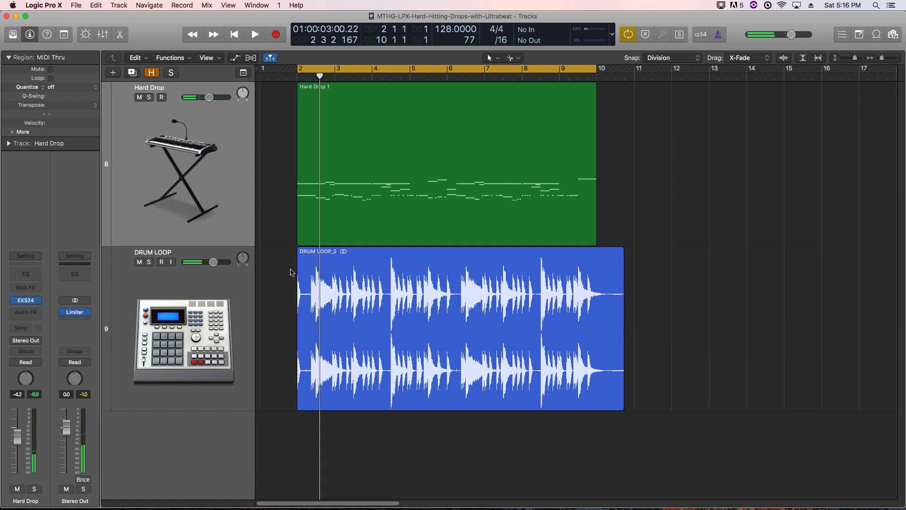
{"action": "left_click", "coordinate": [212, 180]}
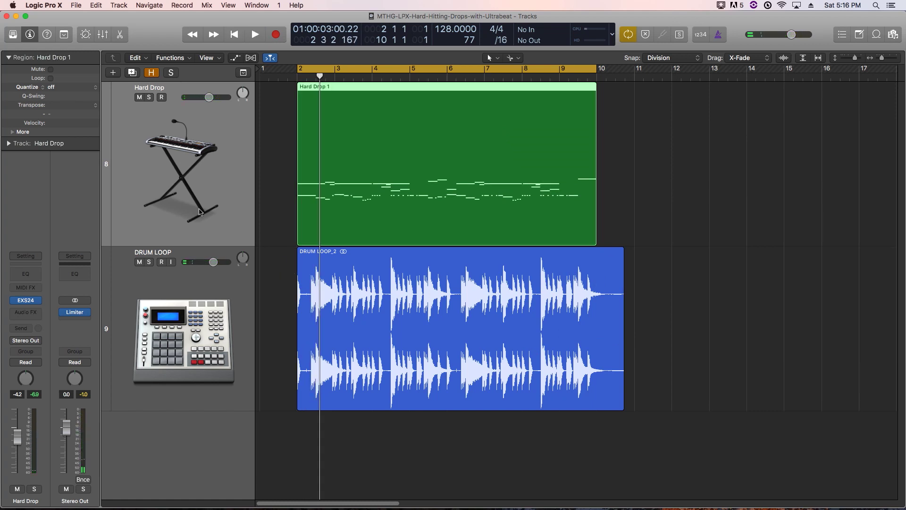
{"action": "left_click", "coordinate": [174, 298]}
{"action": "left_click", "coordinate": [149, 262]}
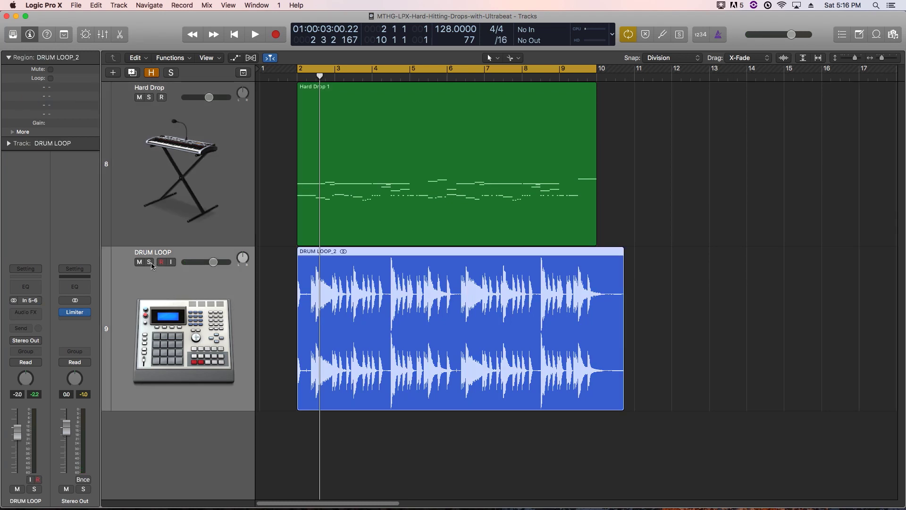
{"action": "key", "text": "space"}
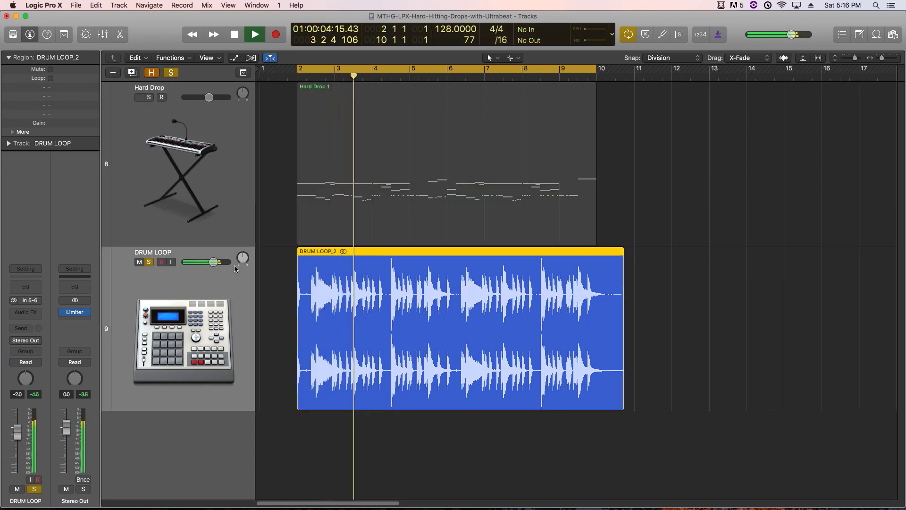
{"action": "key", "text": "space"}
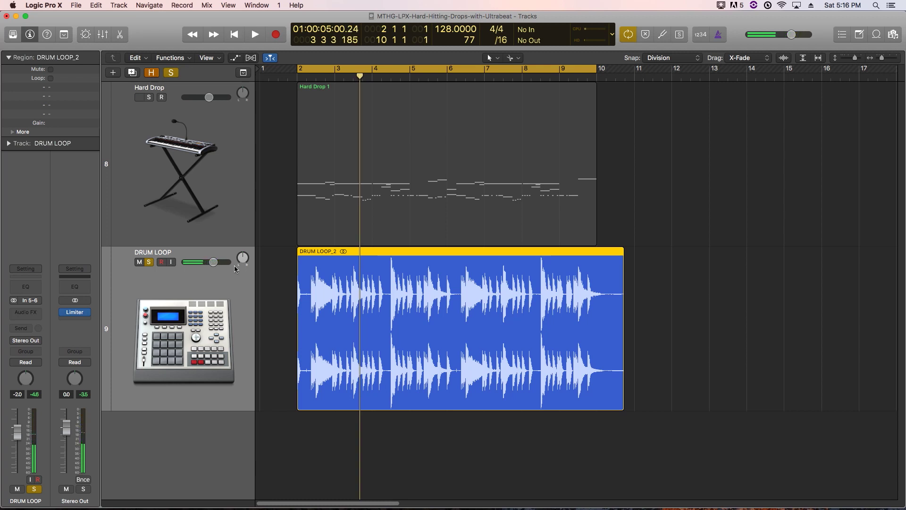
{"action": "left_click", "coordinate": [150, 262]}
Mute the DRUM LOOP track and audition the Hard Drop track in solo.
{"action": "left_click", "coordinate": [139, 262]}
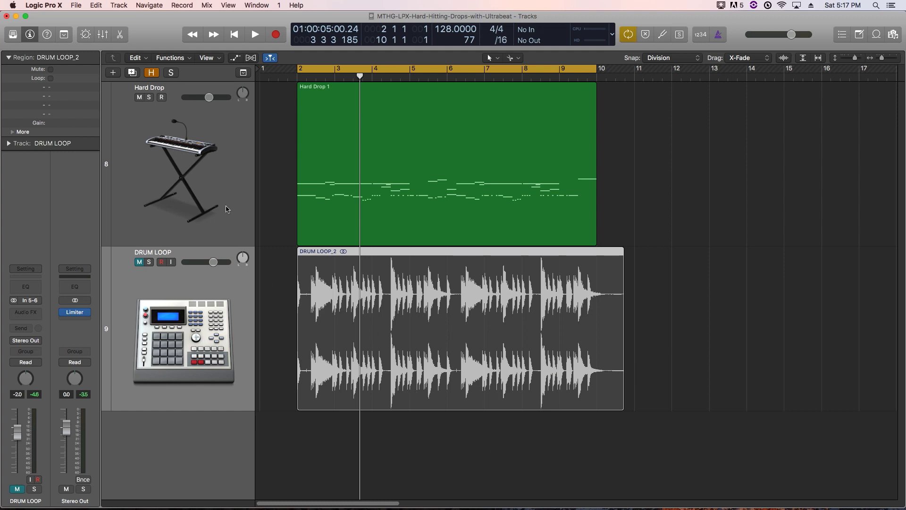
{"action": "left_click", "coordinate": [186, 169]}
{"action": "key", "text": "s"}
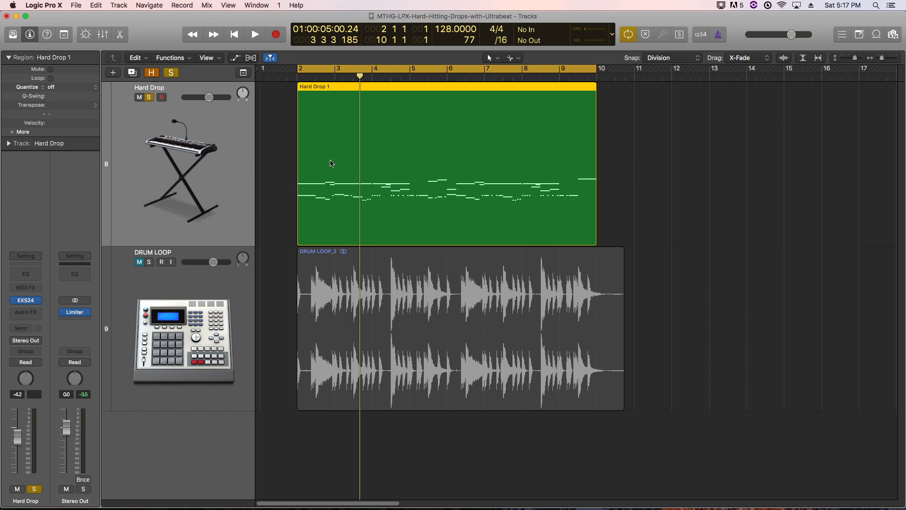
{"action": "key", "text": "space"}
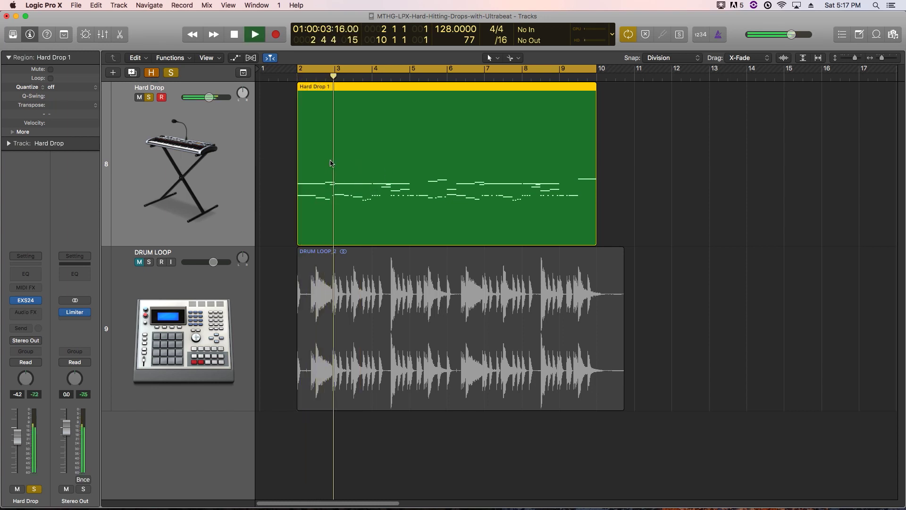
{"action": "key", "text": "space"}
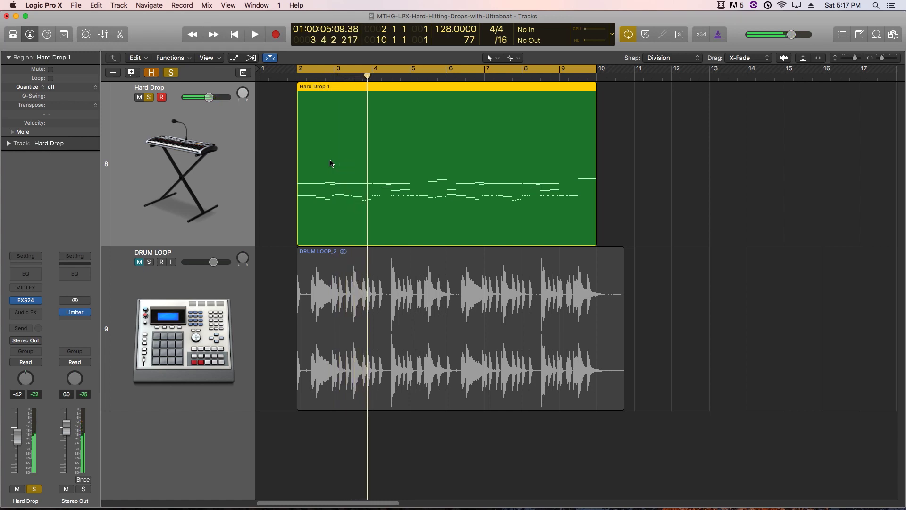
Open the Hard Drop 1 region in the Piano Roll and examine its note pattern.
{"action": "double_click", "coordinate": [330, 163]}
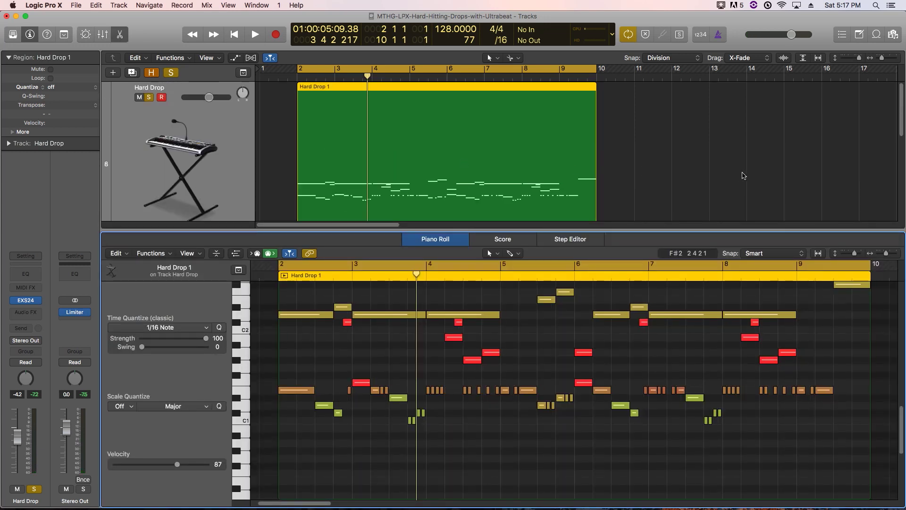
{"action": "left_click", "coordinate": [673, 152]}
{"action": "left_click", "coordinate": [565, 150]}
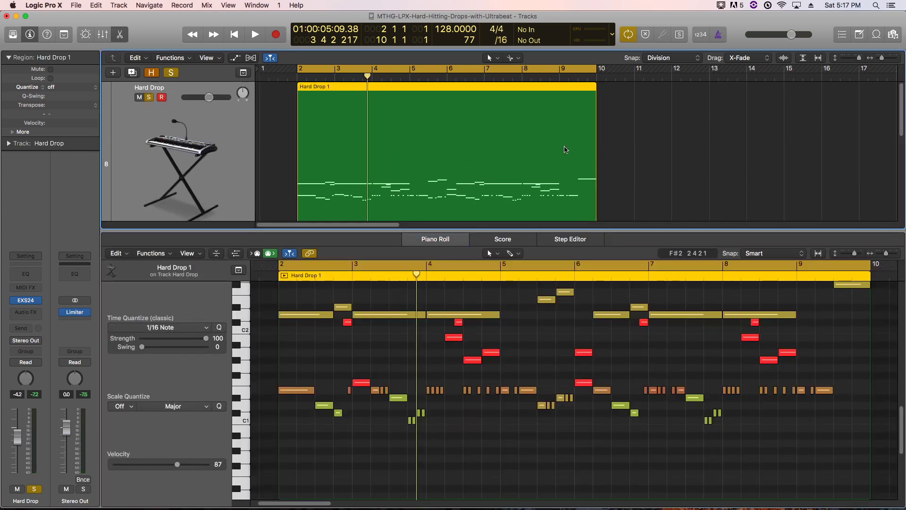
{"action": "left_click", "coordinate": [446, 431]}
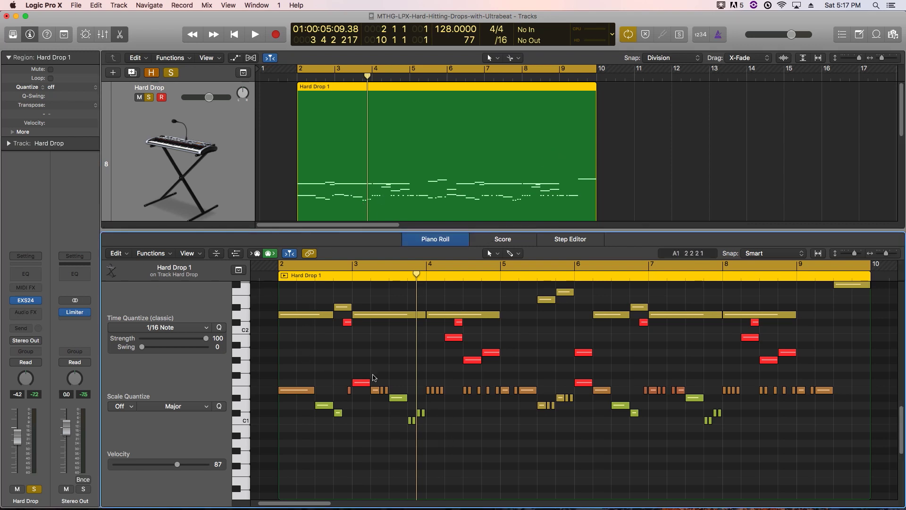
{"action": "scroll", "coordinate": [418, 378], "scroll_direction": "up", "scroll_amount": 1}
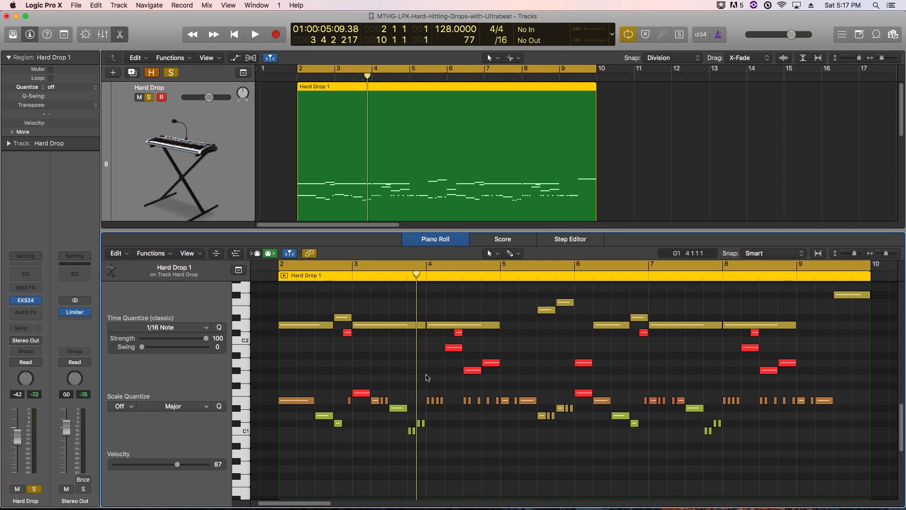
{"action": "scroll", "coordinate": [408, 371], "scroll_direction": "up", "scroll_amount": 1}
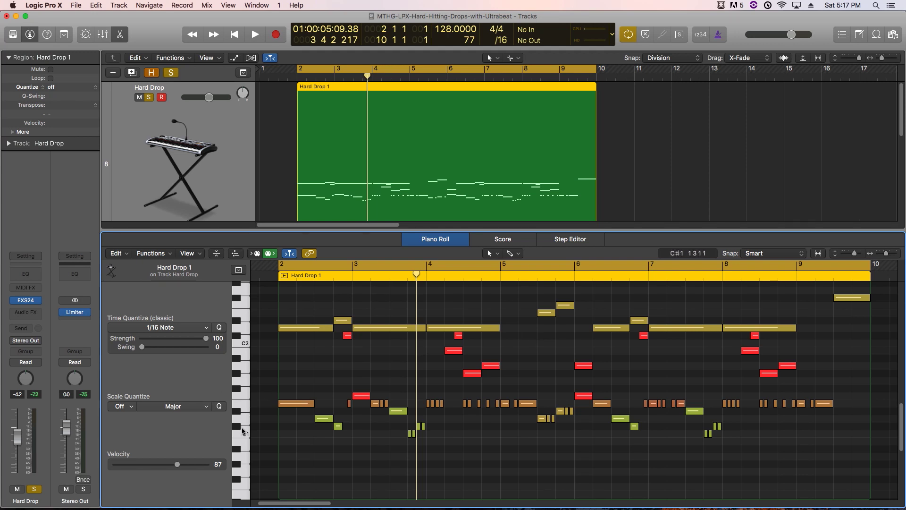
Audition the sounds on E1, F1, G#1, A1, D2 and D1 from the Piano Roll's keyboard.
{"action": "left_click", "coordinate": [245, 409]}
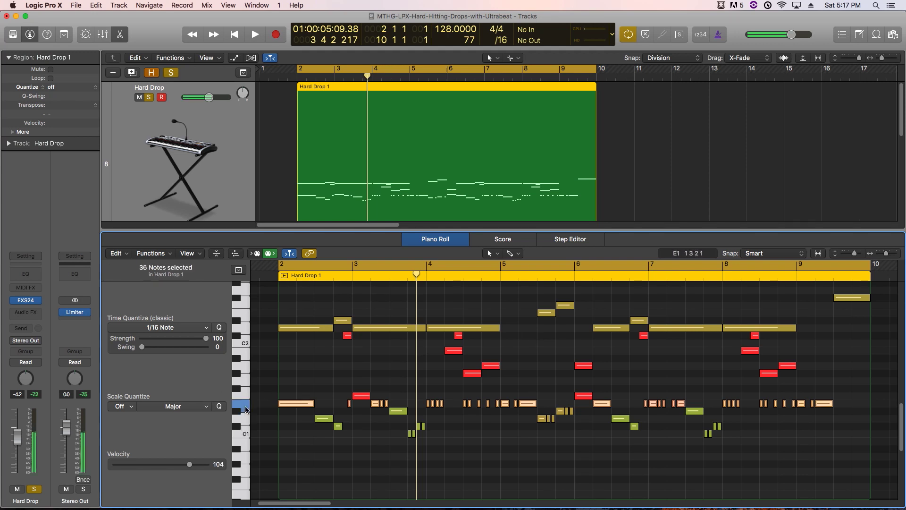
{"action": "left_click", "coordinate": [247, 397]}
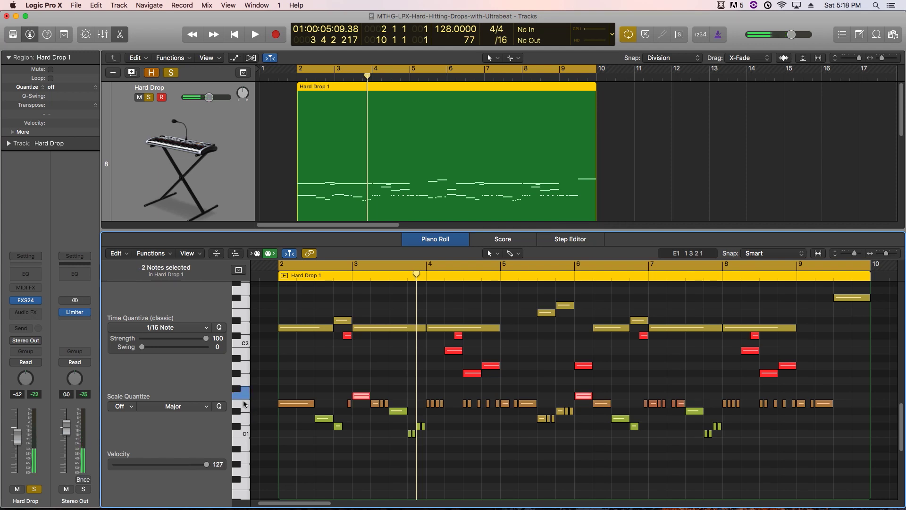
{"action": "left_click_drag", "start_coordinate": [241, 376], "coordinate": [241, 369]}
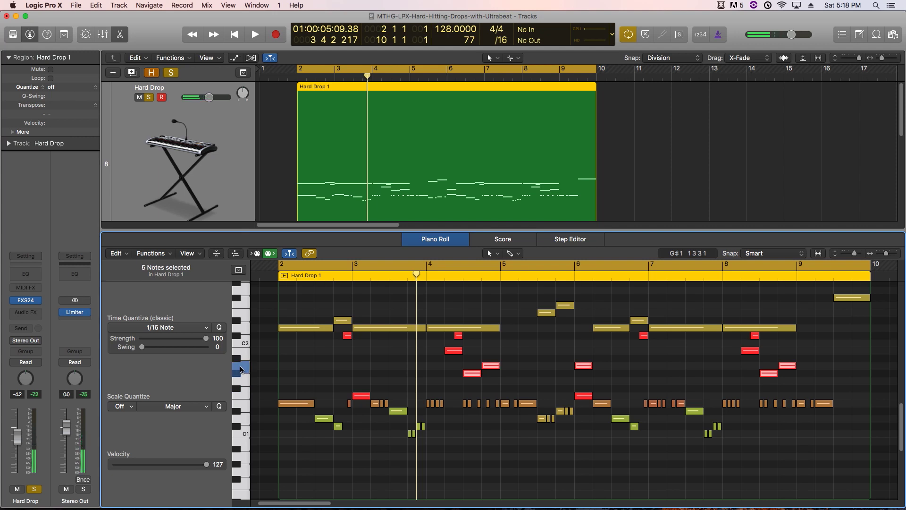
{"action": "left_click", "coordinate": [241, 332]}
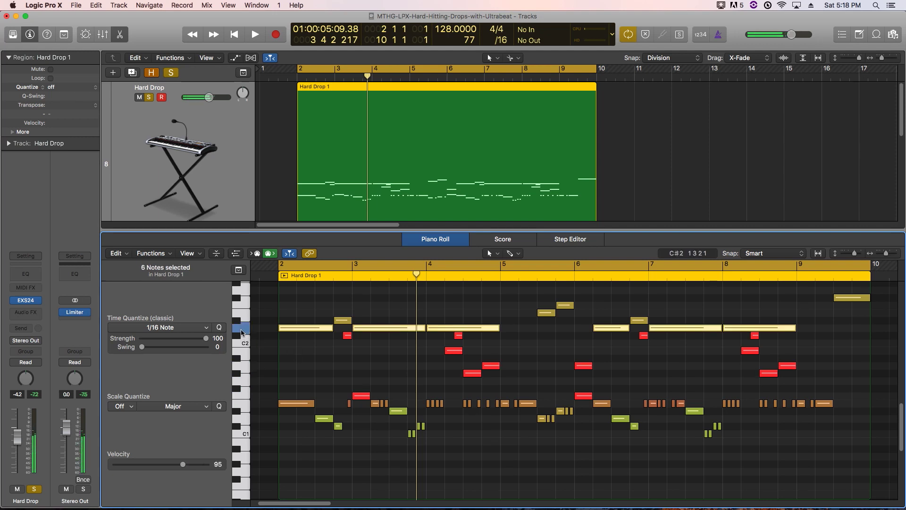
{"action": "left_click", "coordinate": [244, 421]}
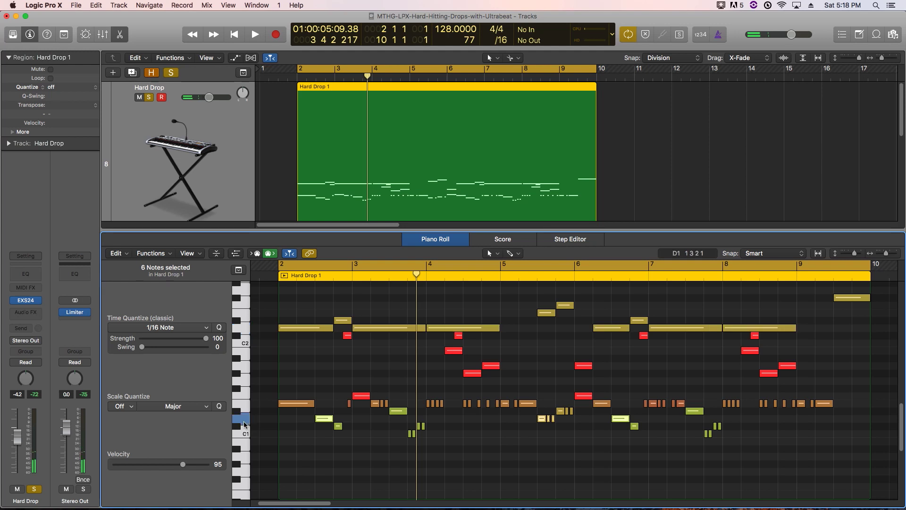
{"action": "left_click", "coordinate": [245, 421]}
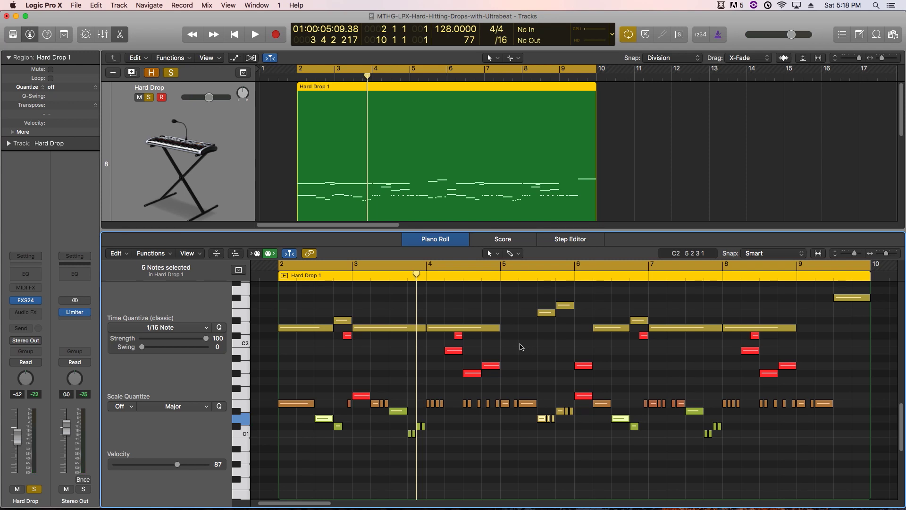
Turn off solo on the Hard Drop track and unmute the DRUM LOOP track.
{"action": "left_click", "coordinate": [150, 99]}
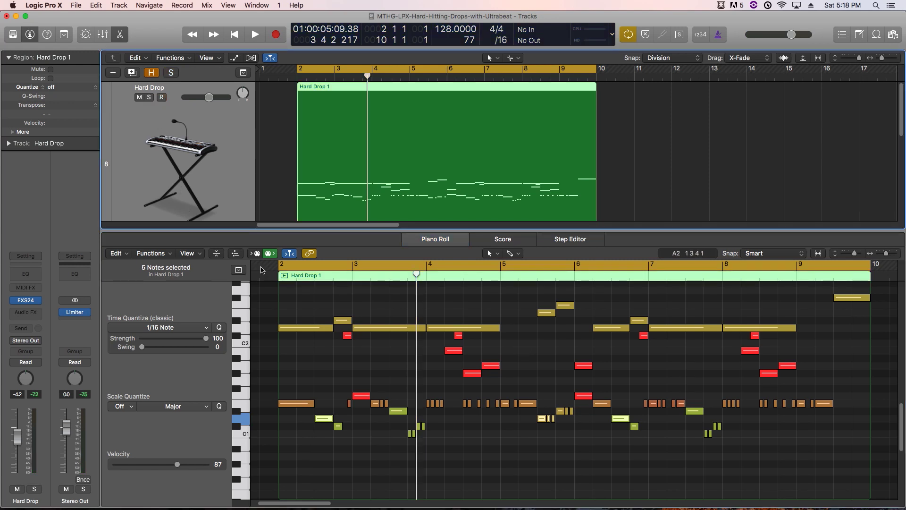
{"action": "scroll", "coordinate": [200, 86], "scroll_direction": "down", "scroll_amount": 3}
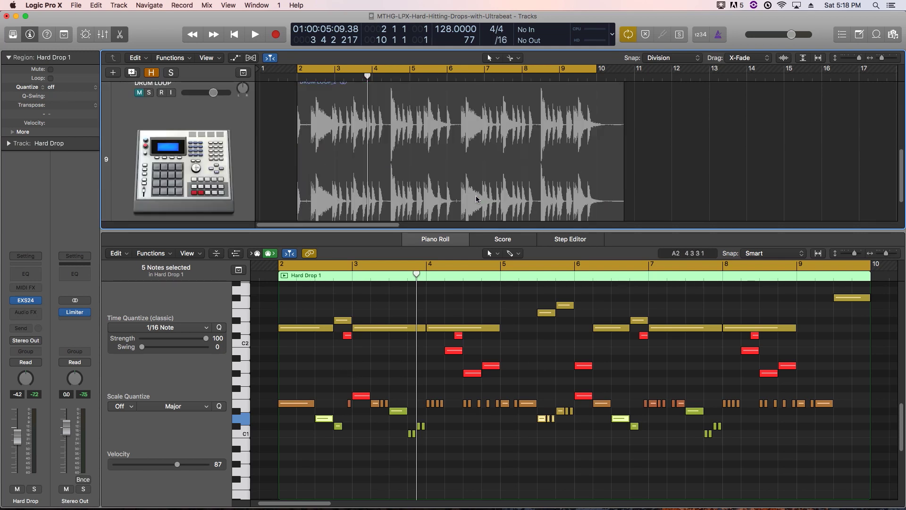
{"action": "left_click", "coordinate": [142, 93]}
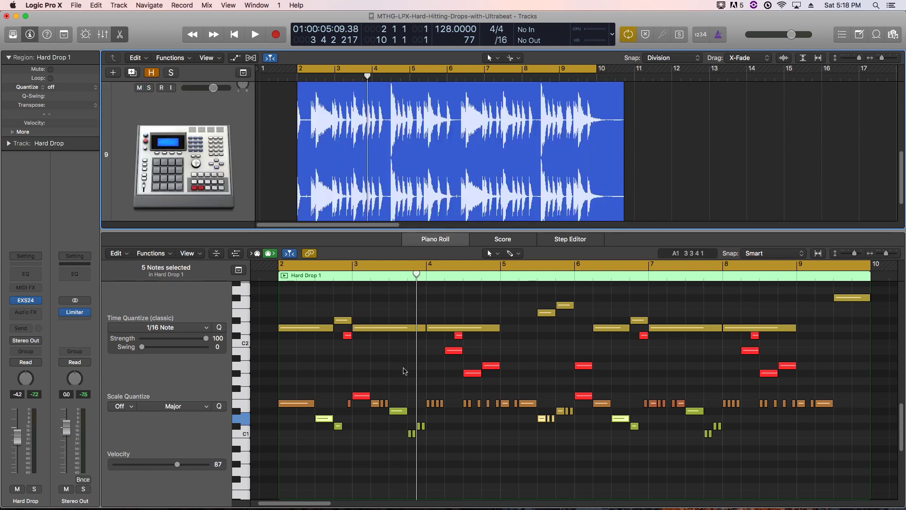
Play both tracks together while following the notes in the Piano Roll, and stop playback, close the editor and clear the selection.
{"action": "key", "text": "shift+space"}
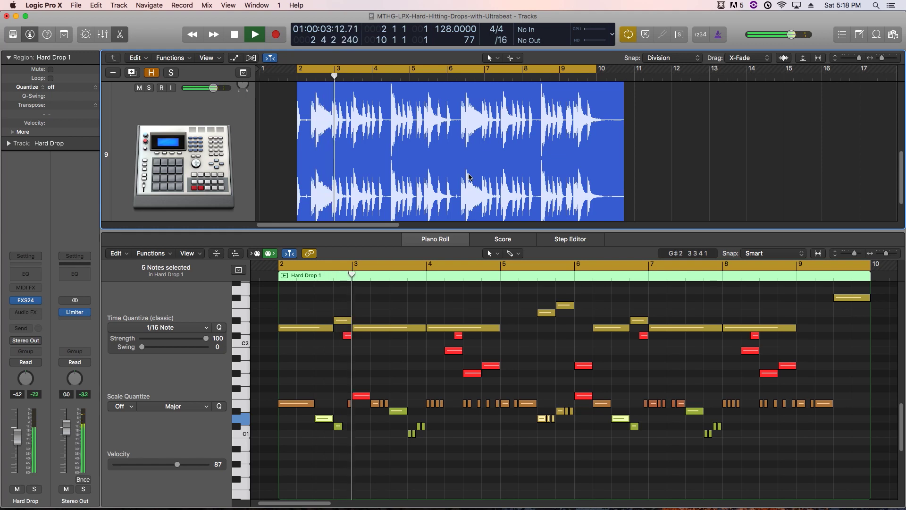
{"action": "scroll", "coordinate": [467, 180], "scroll_direction": "up", "scroll_amount": 3}
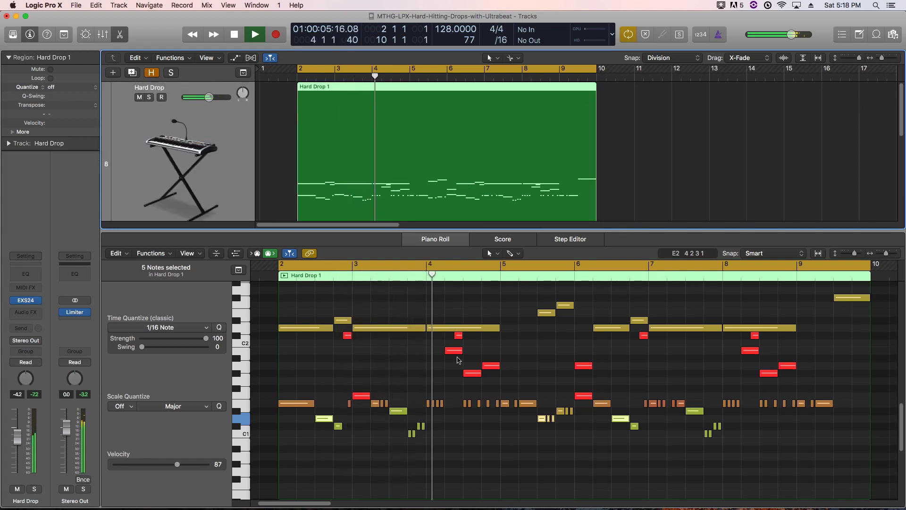
{"action": "left_click", "coordinate": [455, 456]}
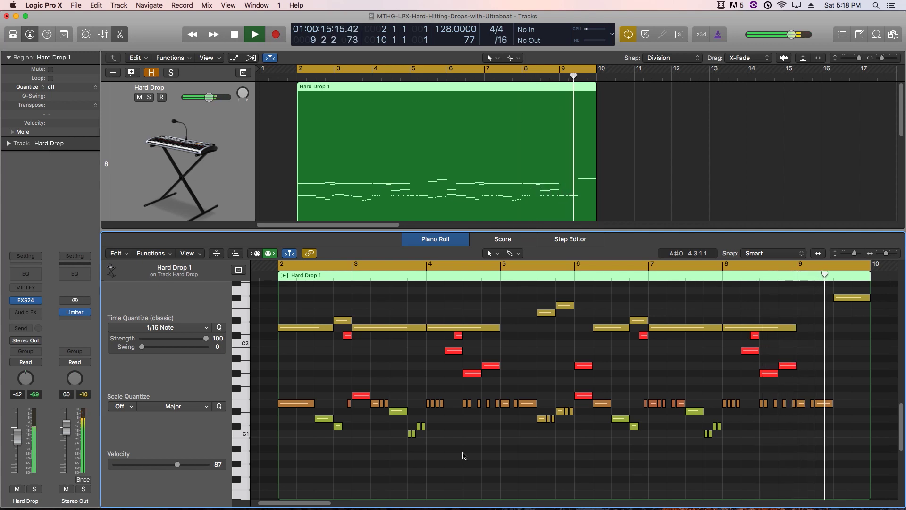
{"action": "key", "text": "space"}
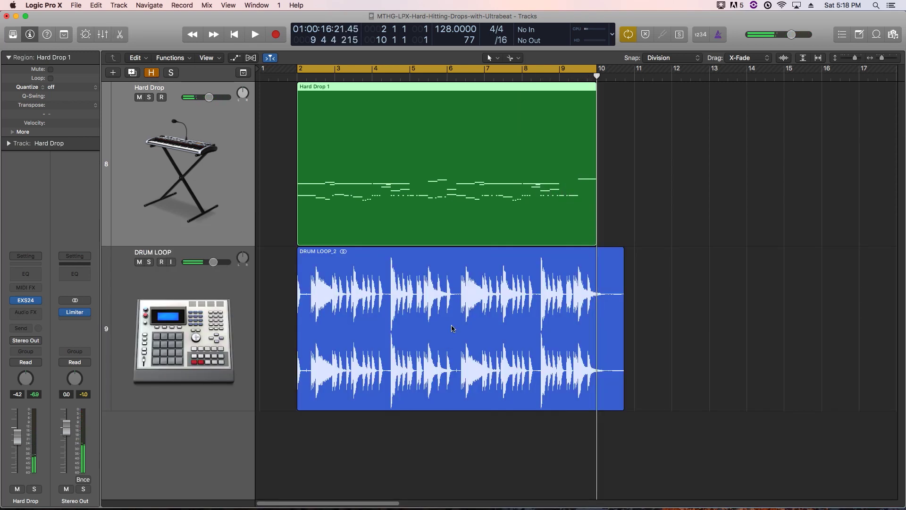
{"action": "left_click", "coordinate": [628, 224]}
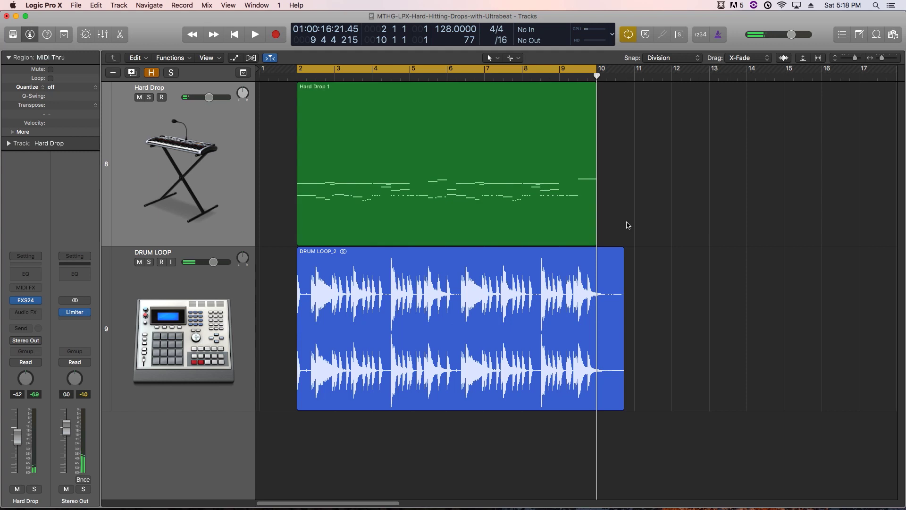
Mute the Hard Drop and DRUM LOOP tracks and reveal the project's hidden tracks.
{"action": "left_click", "coordinate": [171, 137]}
{"action": "left_click", "coordinate": [139, 97]}
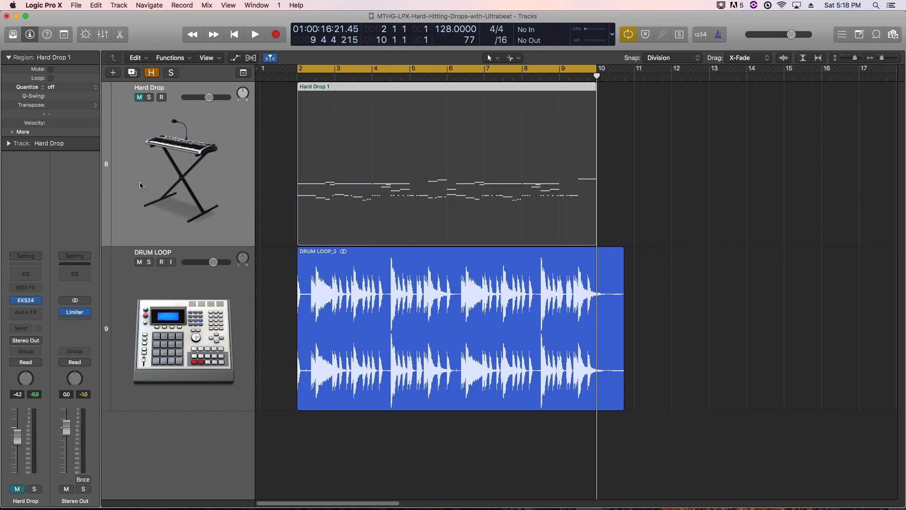
{"action": "left_click", "coordinate": [139, 262]}
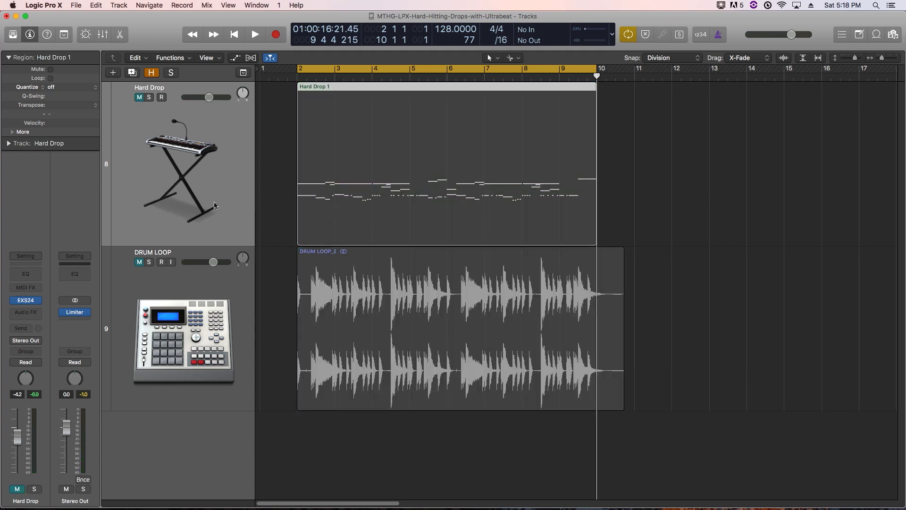
{"action": "key", "text": "h"}
{"action": "scroll", "coordinate": [406, 173], "scroll_direction": "up", "scroll_amount": 5}
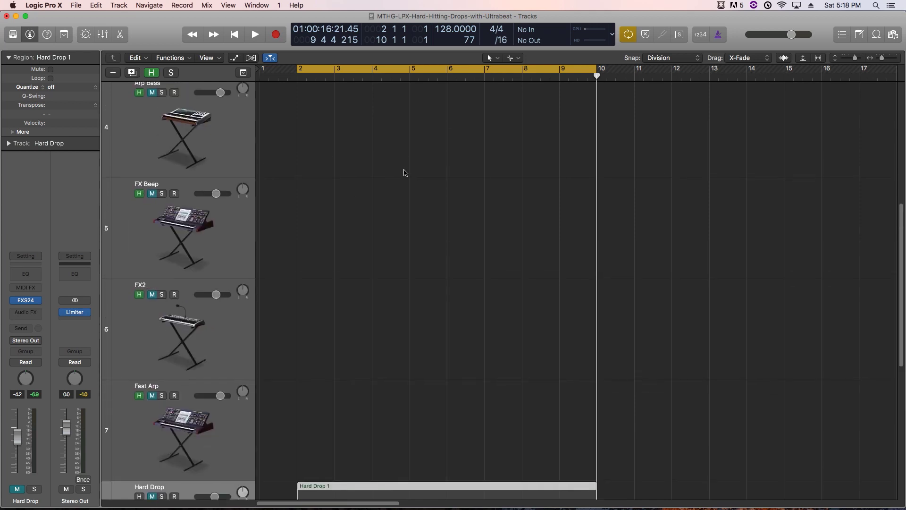
Turn off cycle mode, then unmute the seven tracks from Chords to Fast Arp and clear their hide flags.
{"action": "key", "text": "c"}
{"action": "left_click", "coordinate": [554, 146]}
{"action": "key", "text": "z"}
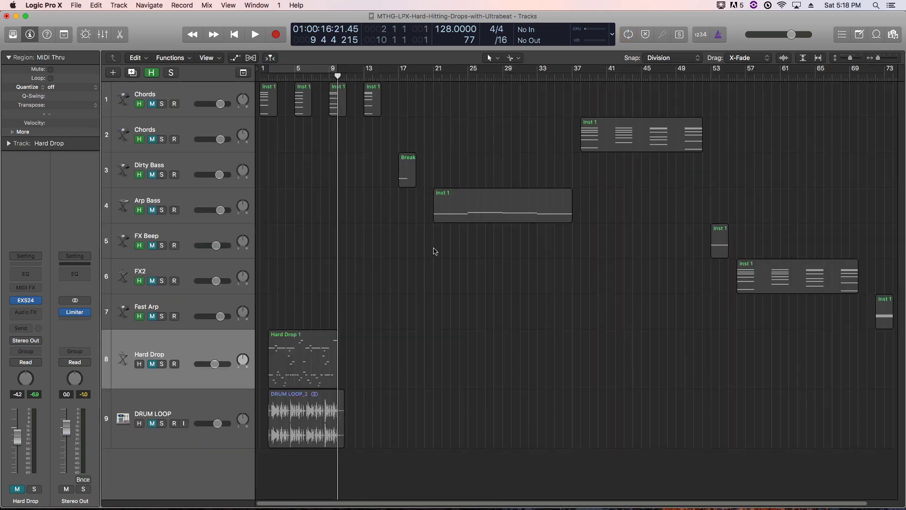
{"action": "left_click_drag", "start_coordinate": [151, 105], "coordinate": [148, 316]}
{"action": "left_click_drag", "start_coordinate": [139, 106], "coordinate": [139, 318]}
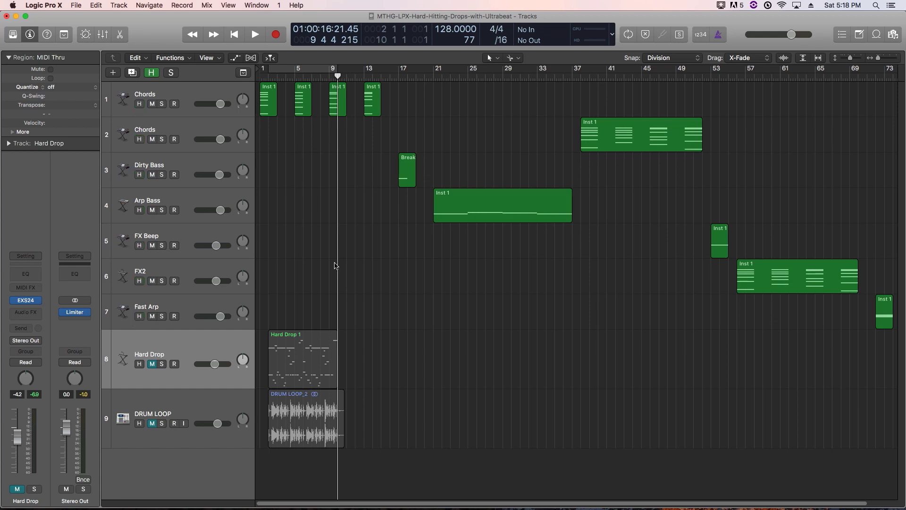
Solo the first Chords track and play its first region as a cycle from the project start.
{"action": "key", "text": "Return"}
{"action": "key", "text": "super+Right"}
{"action": "key", "text": "super+Right"}
{"action": "key", "text": "z"}
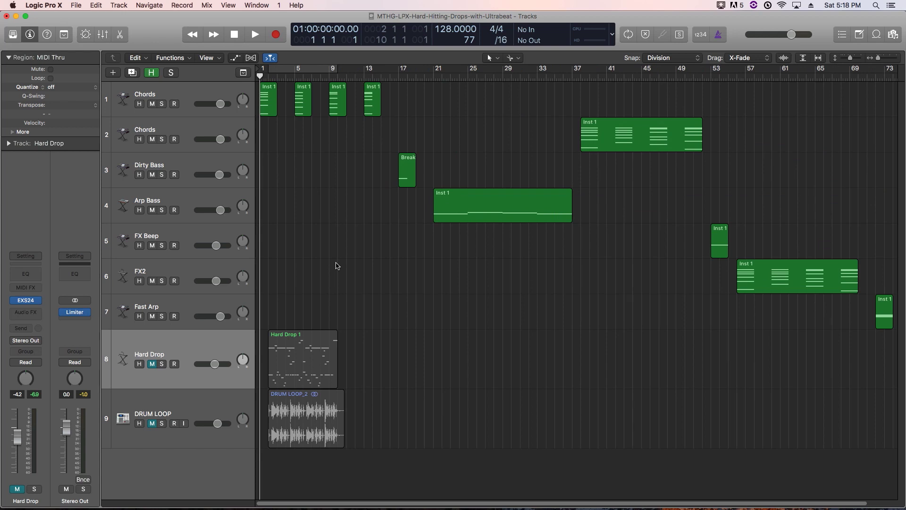
{"action": "key", "text": "super+Left"}
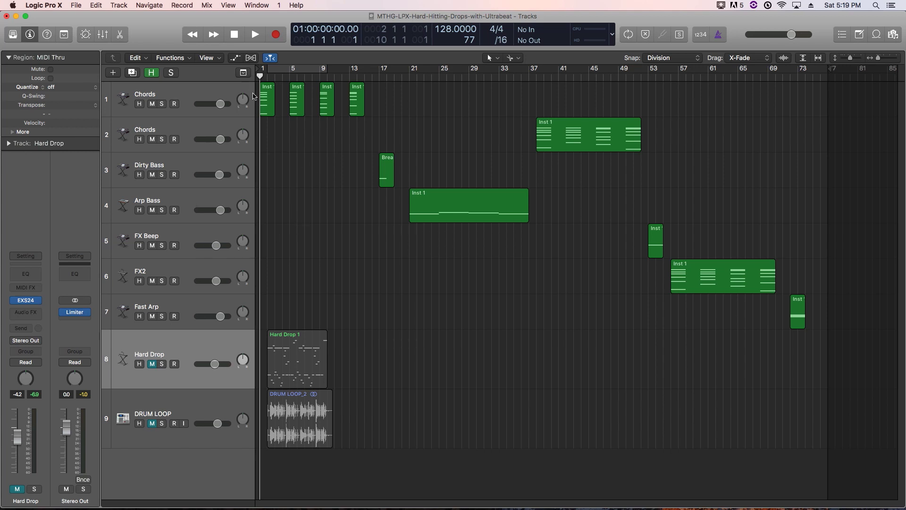
{"action": "left_click", "coordinate": [265, 102]}
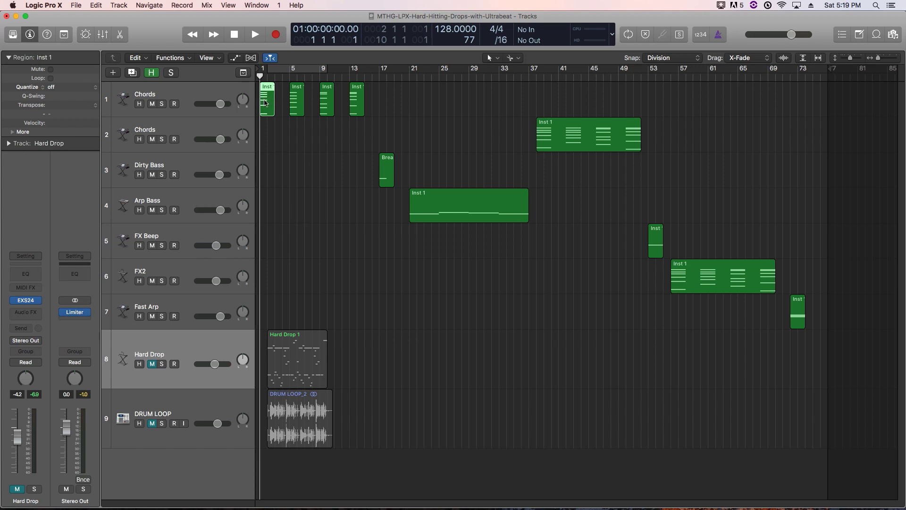
{"action": "left_click", "coordinate": [162, 104]}
{"action": "key", "text": "u"}
{"action": "key", "text": "space"}
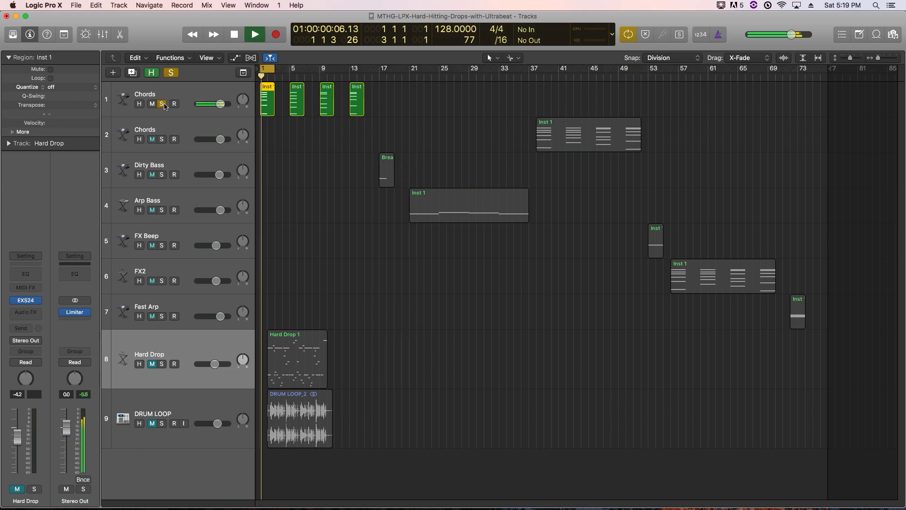
Audition the second region on the first Chords track, then stop playback and turn off cycle and solo.
{"action": "left_click", "coordinate": [293, 108]}
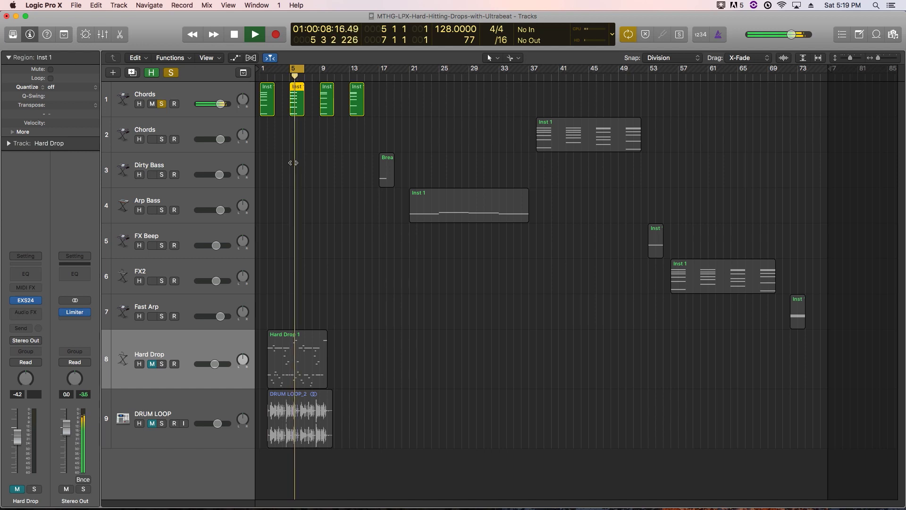
{"action": "key", "text": "space"}
{"action": "left_click", "coordinate": [299, 69]}
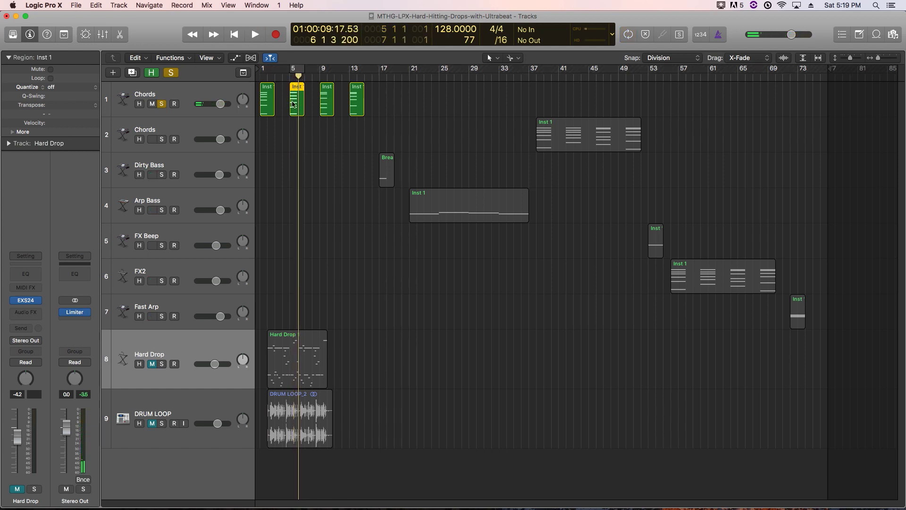
{"action": "left_click", "coordinate": [165, 104]}
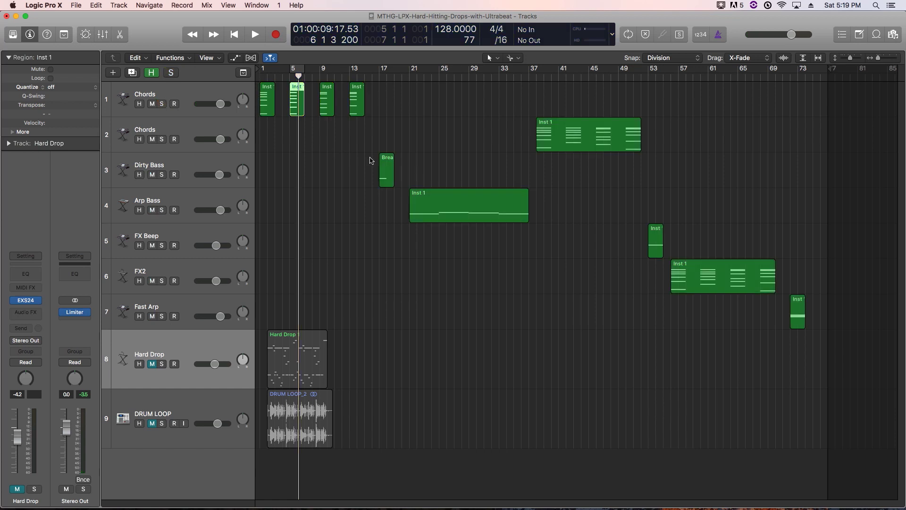
Audition the Breaks Bass region in a cycle with the Dirty Bass track soloed, then stop and turn off solo.
{"action": "left_click", "coordinate": [386, 167]}
{"action": "left_click", "coordinate": [161, 175]}
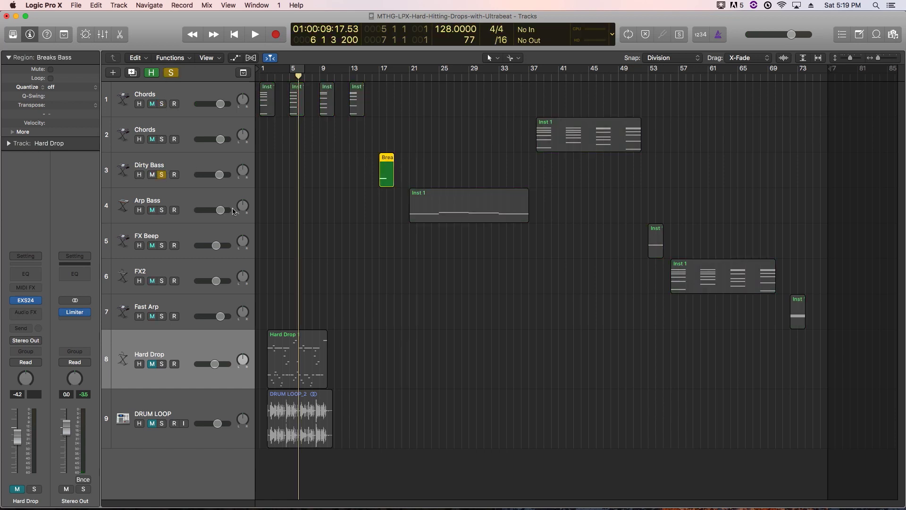
{"action": "key", "text": "super+u"}
{"action": "key", "text": "space"}
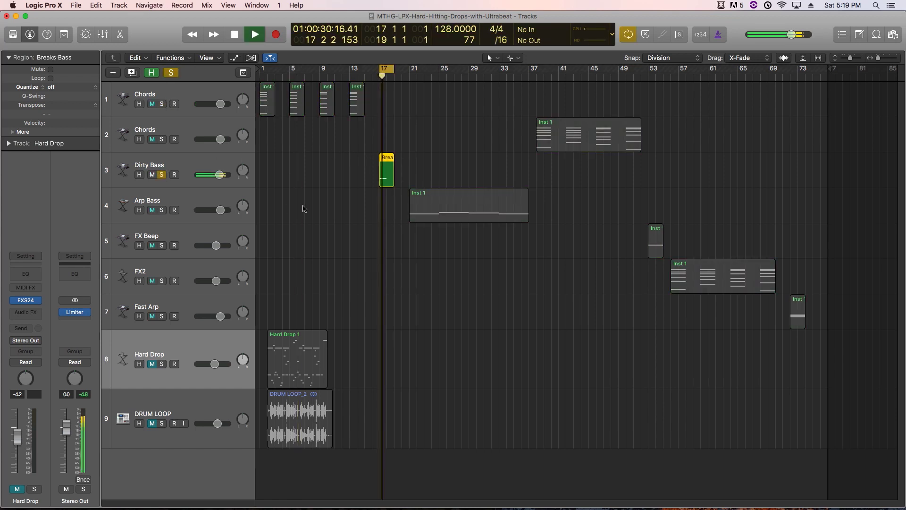
{"action": "key", "text": "space"}
{"action": "left_click", "coordinate": [162, 175]}
Set the cycle range to the Arp Bass region, solo its track and play it.
{"action": "left_click", "coordinate": [445, 202]}
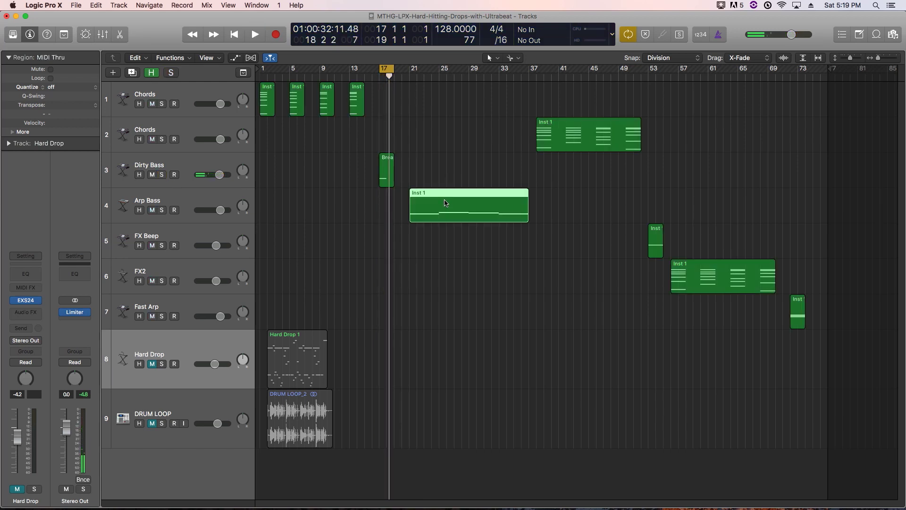
{"action": "key", "text": "super+u"}
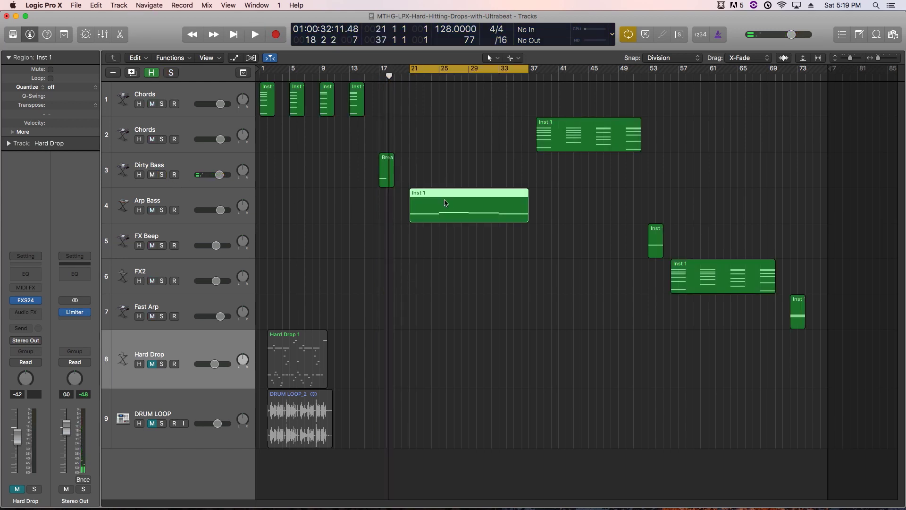
{"action": "left_click", "coordinate": [162, 211]}
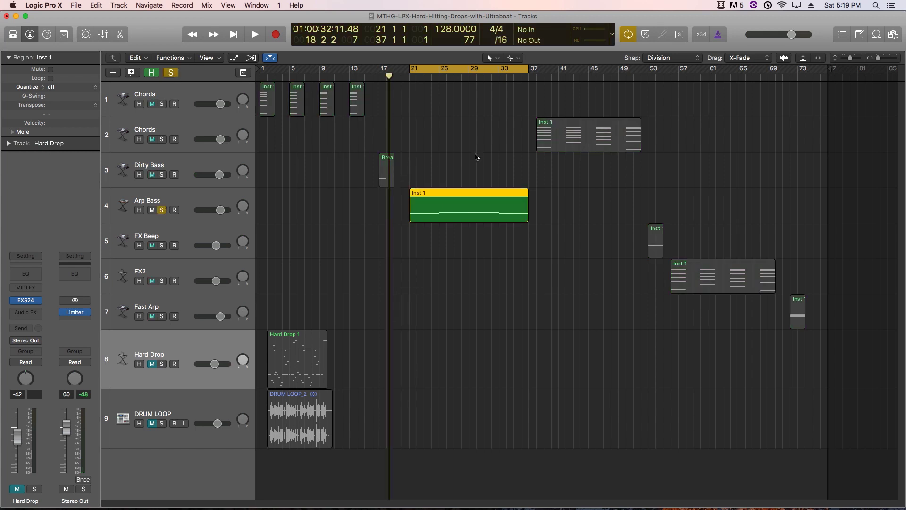
{"action": "key", "text": "space"}
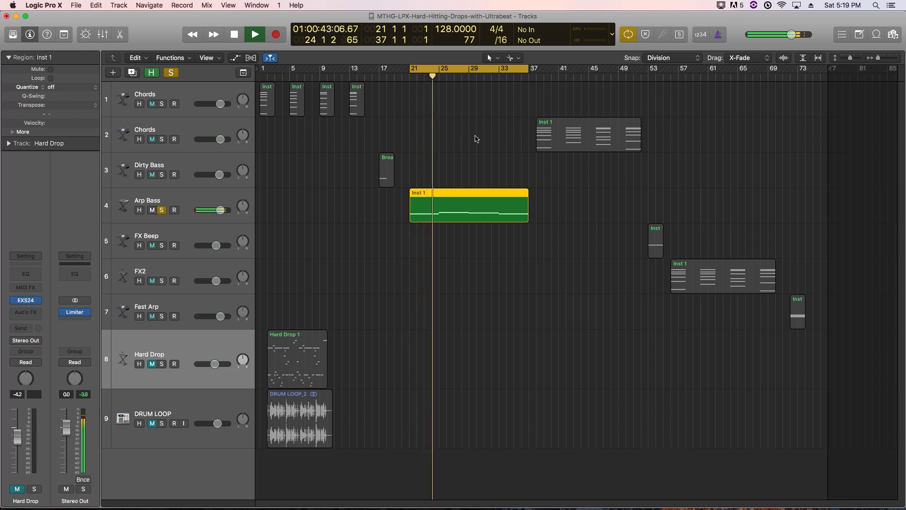
Play the second Chords track's region within its cycle range, then stop playback and turn off cycle.
{"action": "left_click", "coordinate": [574, 141]}
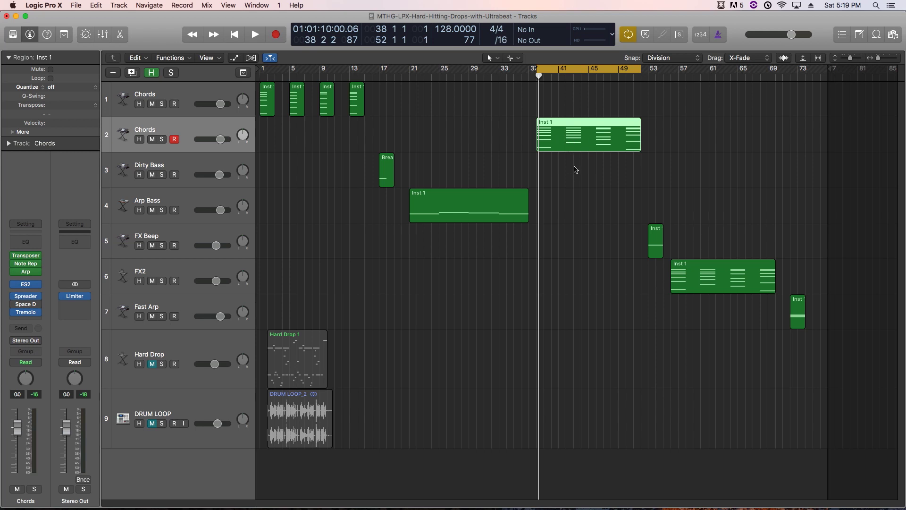
{"action": "key", "text": "space"}
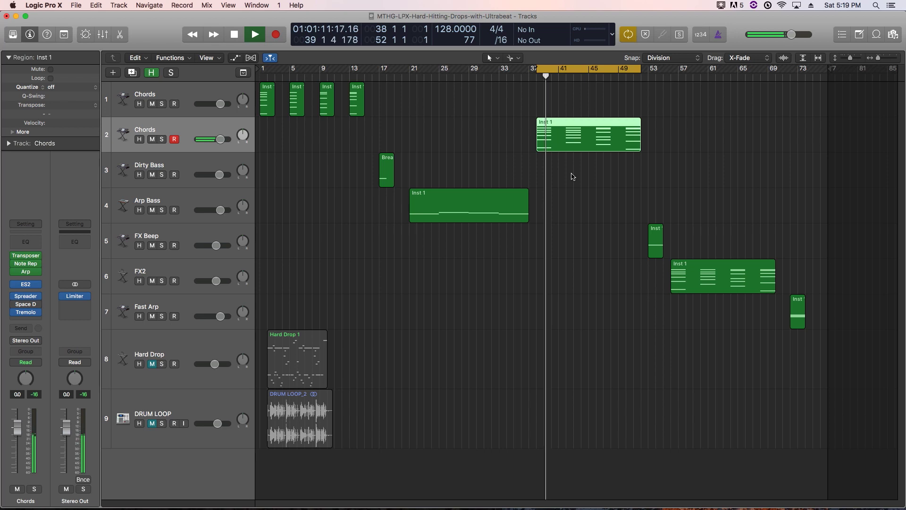
{"action": "key", "text": "space"}
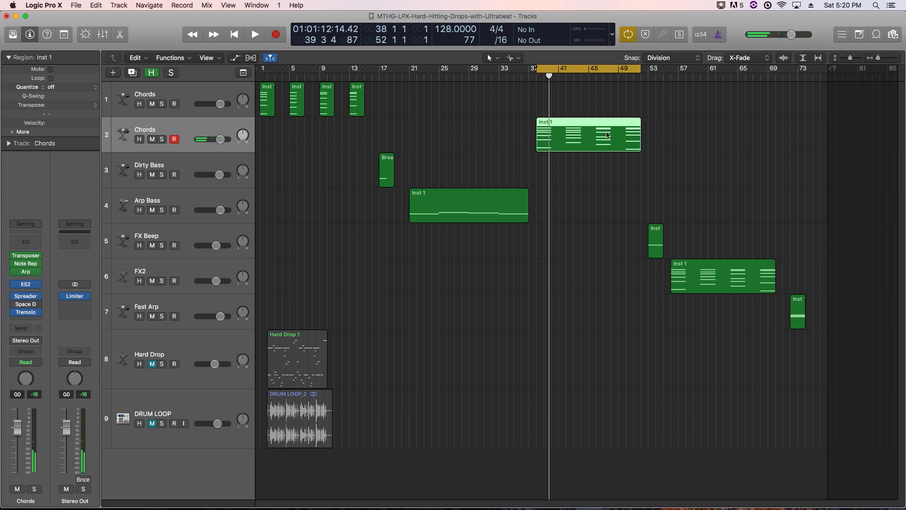
{"action": "key", "text": "c"}
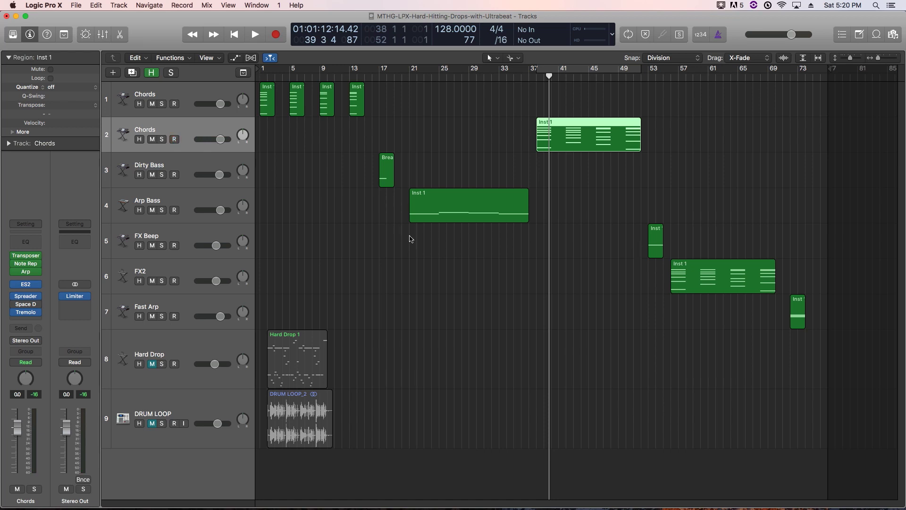
Set the cycle range to the FX Beep region and play it.
{"action": "left_click", "coordinate": [654, 234]}
{"action": "key", "text": "u"}
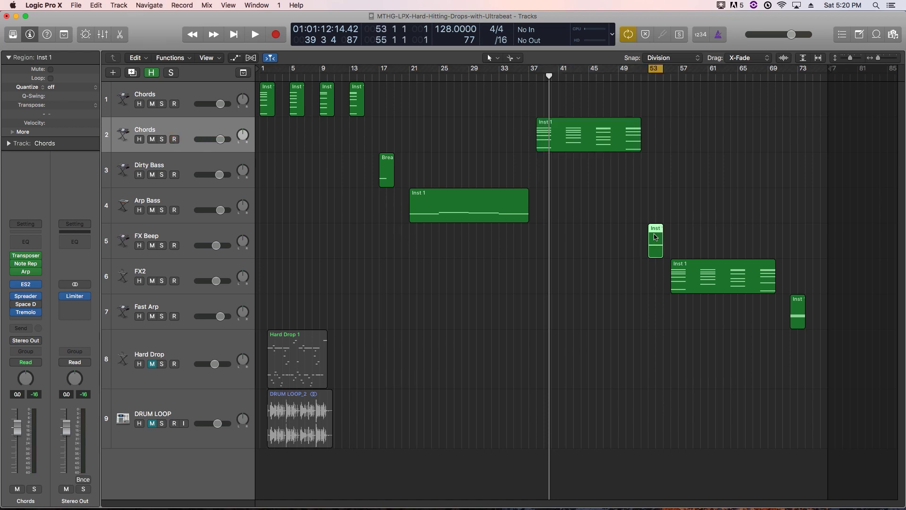
{"action": "key", "text": "space"}
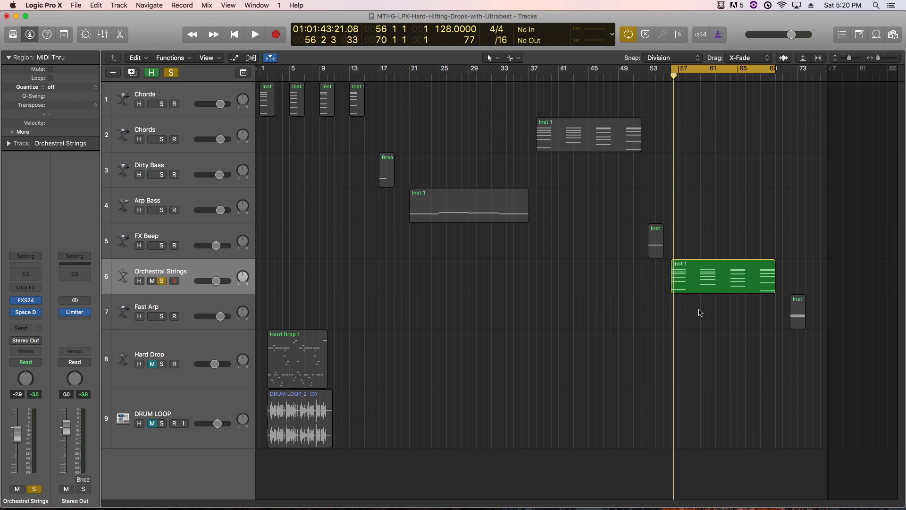
Play the soloed Orchestral Strings region, then stop playback and turn off the track's solo.
{"action": "key", "text": "space"}
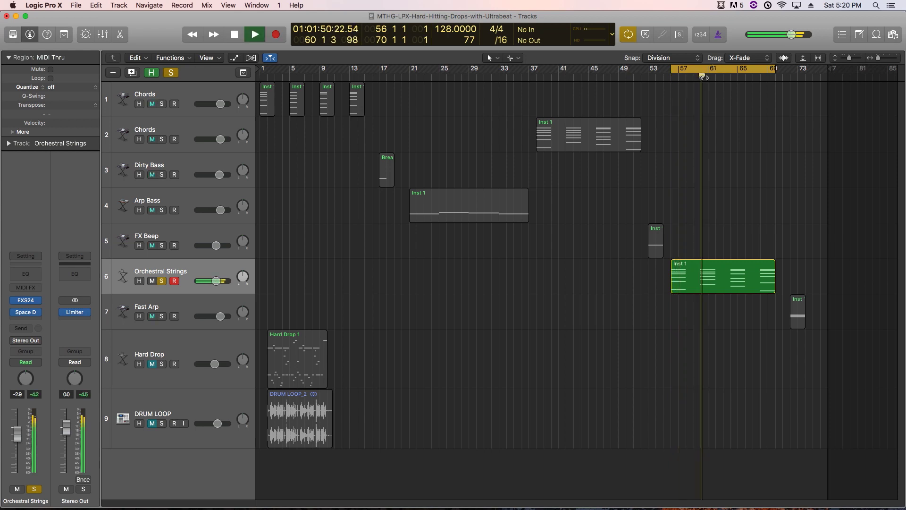
{"action": "key", "text": "space"}
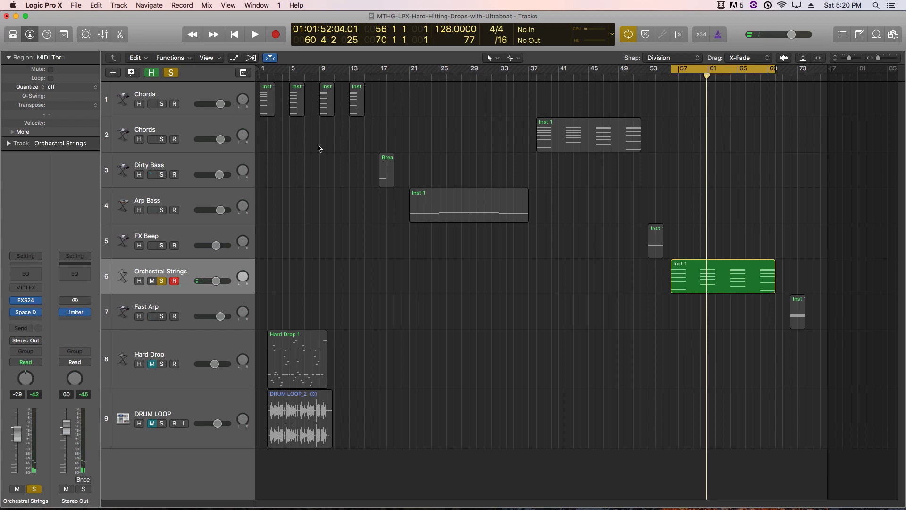
{"action": "left_click", "coordinate": [161, 281]}
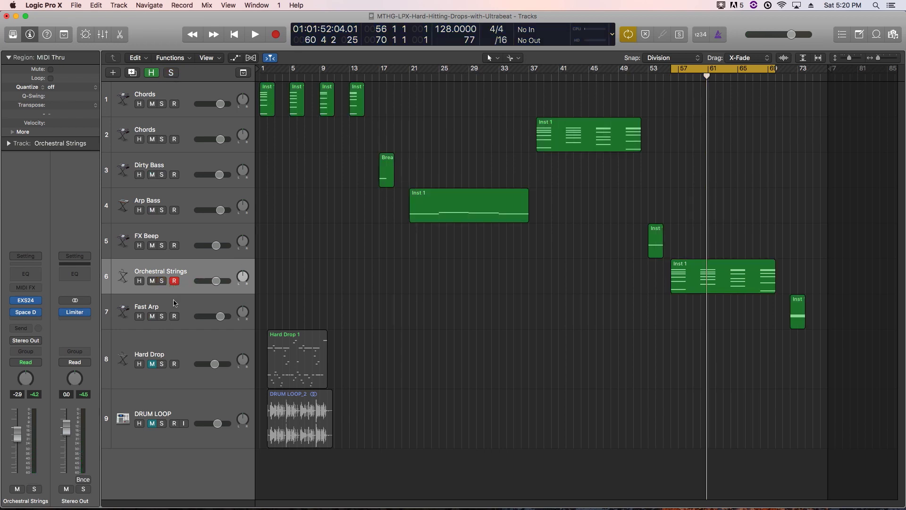
Audition the Fast Arp region in a cycle with its track soloed, then stop, turn off solo and cycle, and clear the selection.
{"action": "left_click", "coordinate": [162, 316]}
{"action": "left_click", "coordinate": [799, 314]}
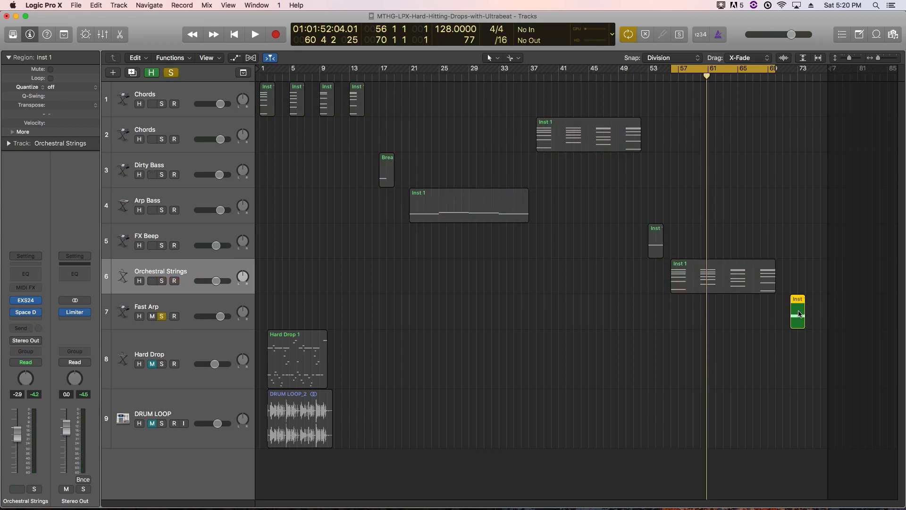
{"action": "key", "text": "cmd+u"}
{"action": "key", "text": "space"}
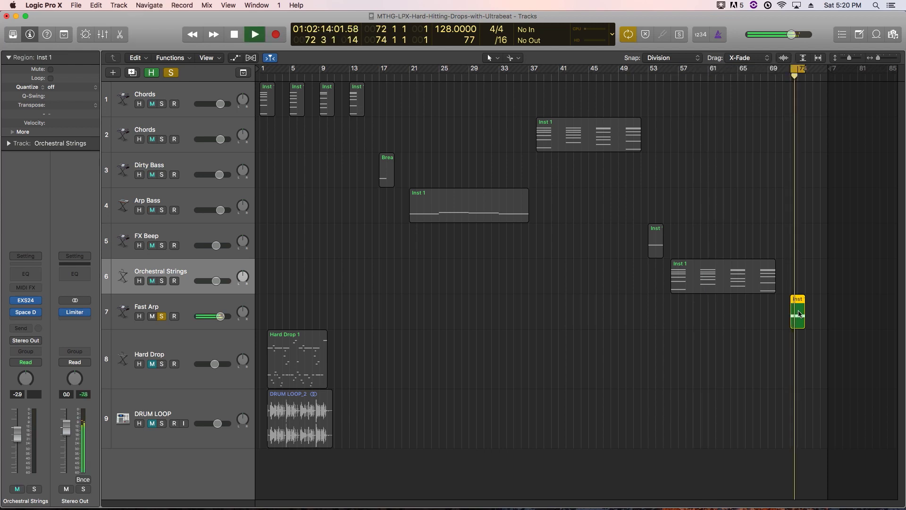
{"action": "key", "text": "space"}
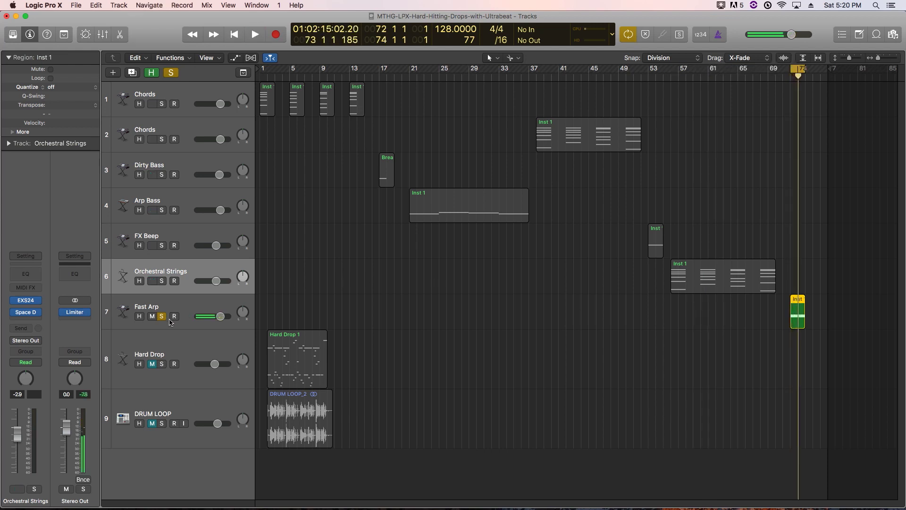
{"action": "left_click", "coordinate": [161, 316]}
{"action": "left_click", "coordinate": [560, 292]}
{"action": "left_click", "coordinate": [797, 70]}
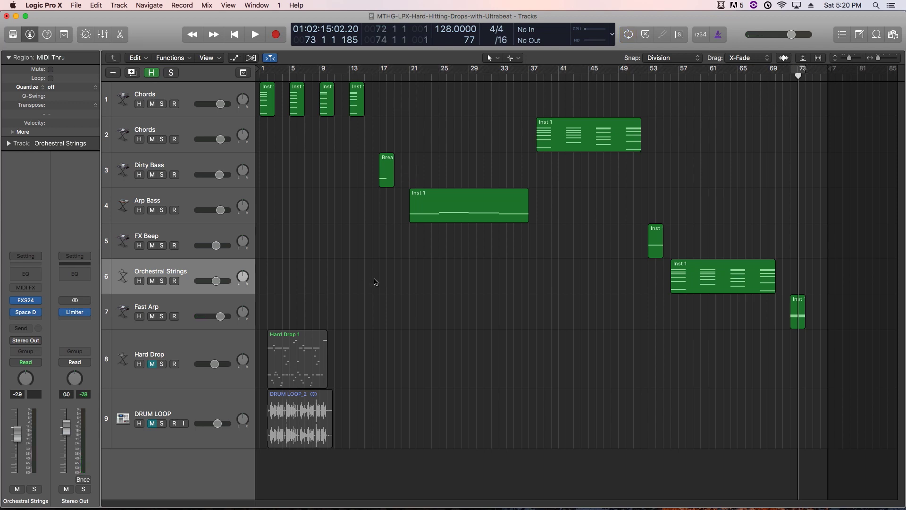
Return to the project start, review the PCM bounce settings and the existing files in the Bounces folder, and cancel the bounce.
{"action": "key", "text": "Return"}
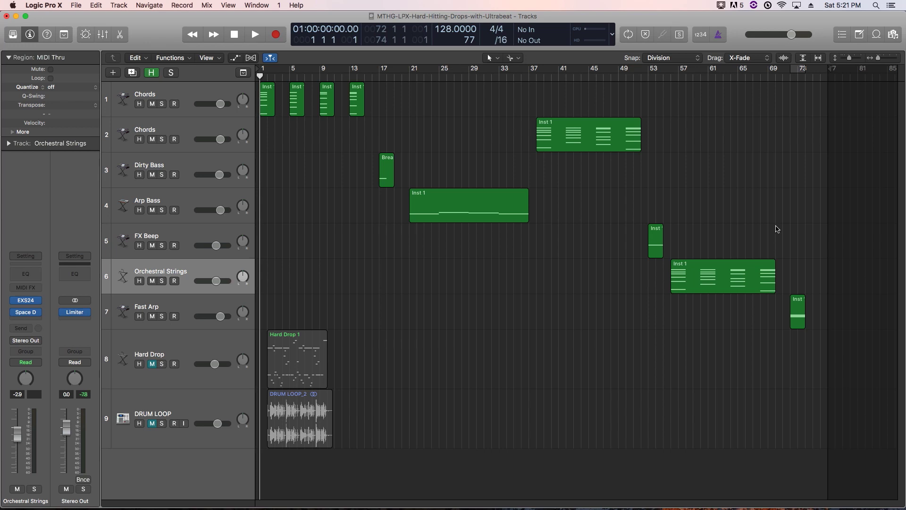
{"action": "key", "text": "super+b"}
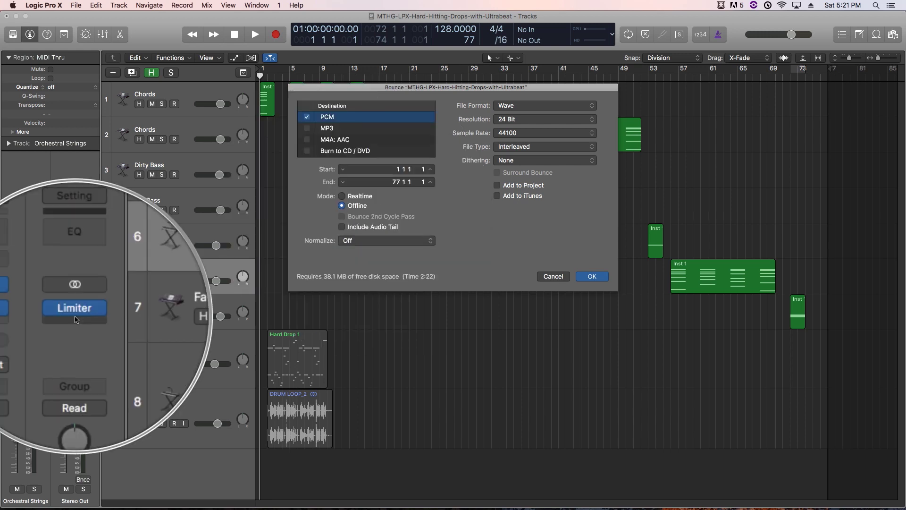
{"action": "left_click", "coordinate": [602, 277]}
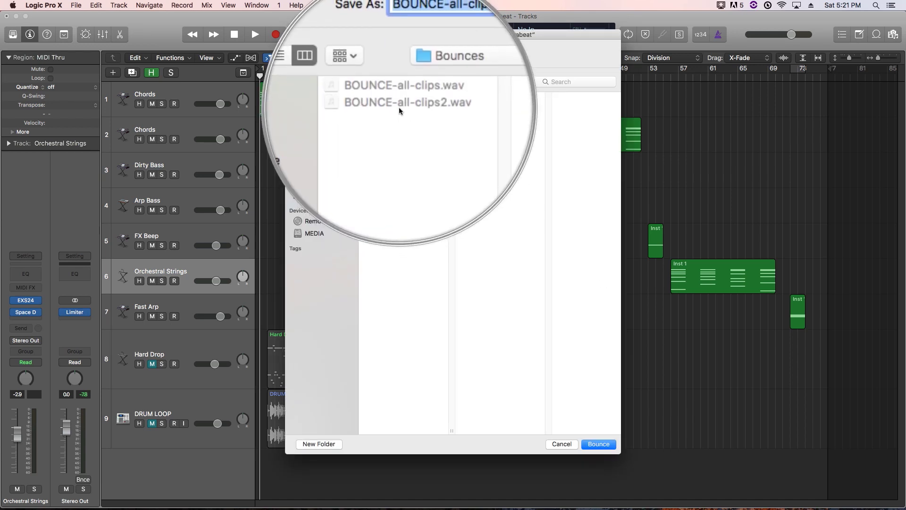
{"action": "left_click", "coordinate": [561, 444]}
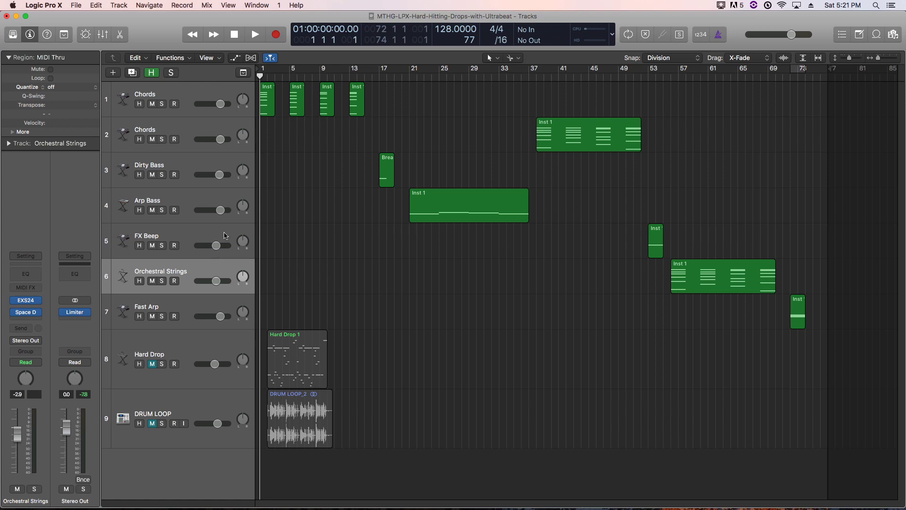
Mute the seven tracks from Chords to Fast Arp, flag and hide them from the track list, and switch to Finder.
{"action": "left_click_drag", "start_coordinate": [152, 104], "coordinate": [155, 311]}
{"action": "left_click_drag", "start_coordinate": [139, 103], "coordinate": [138, 319]}
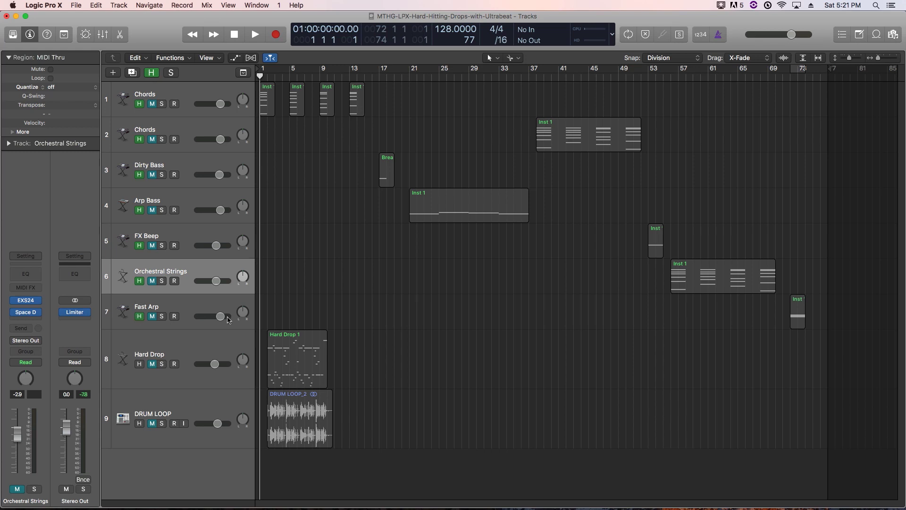
{"action": "key", "text": "h"}
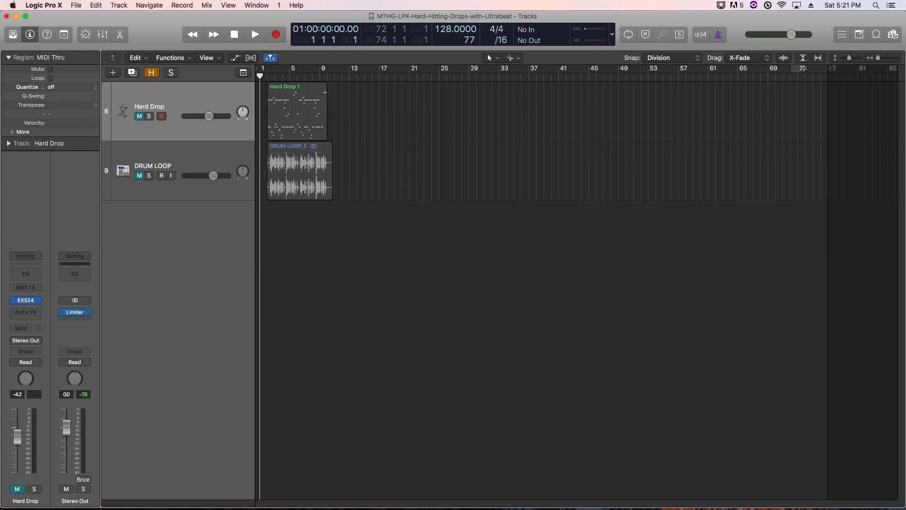
{"action": "key", "text": "super+Tab"}
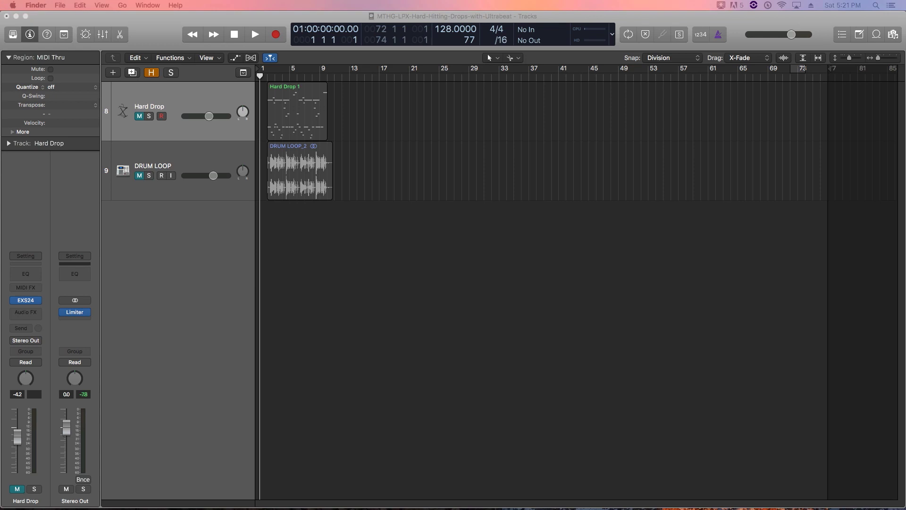
Open the MTHG-LPX-Hard-Hitting-Drops-with-Ultrabeat project's Bounces folder in Finder and import BOUNCE-all-clips2.wav onto a new track at bar 1.
{"action": "key", "text": "super+n"}
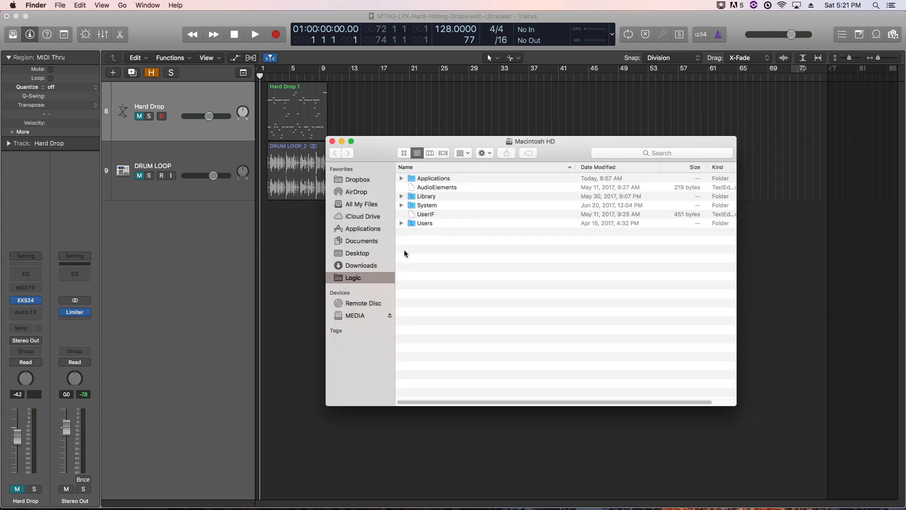
{"action": "left_click", "coordinate": [429, 179]}
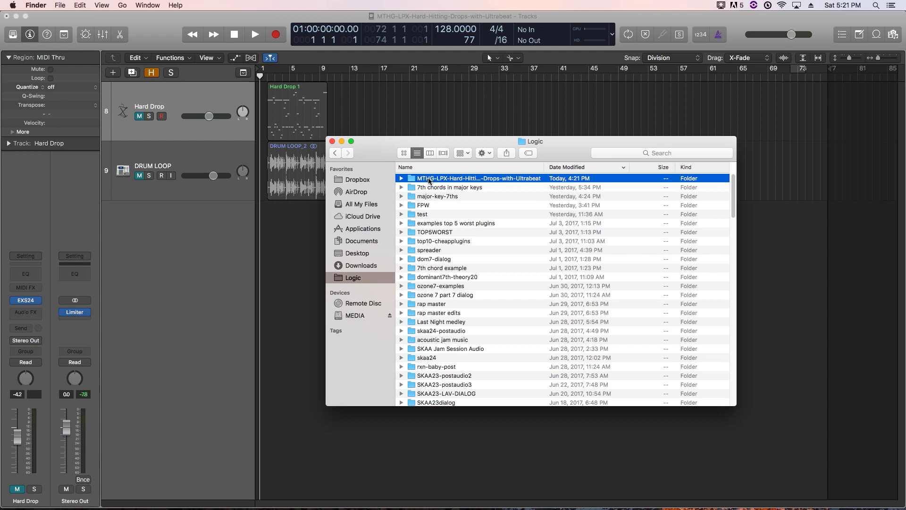
{"action": "double_click", "coordinate": [429, 179]}
{"action": "left_click", "coordinate": [430, 188]}
{"action": "key", "text": "super+Down"}
{"action": "left_click_drag", "start_coordinate": [439, 147], "coordinate": [529, 173]}
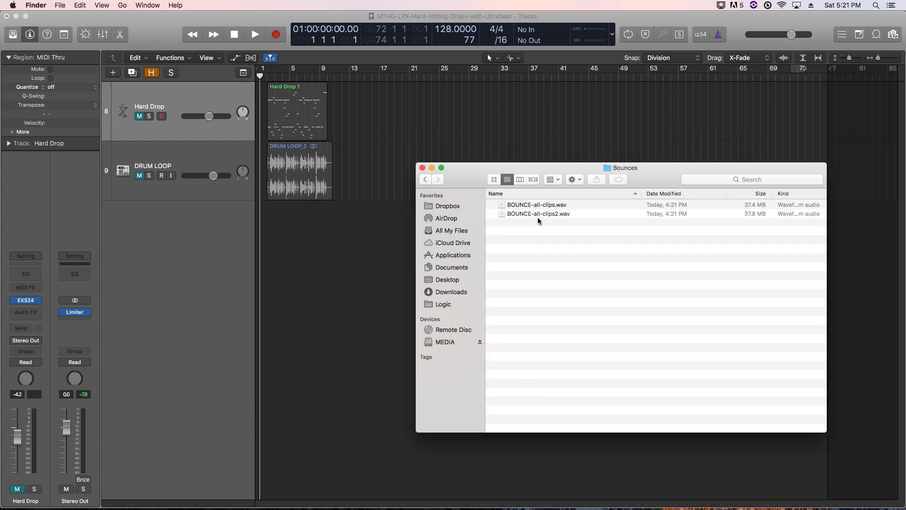
{"action": "left_click_drag", "start_coordinate": [537, 216], "coordinate": [256, 217]}
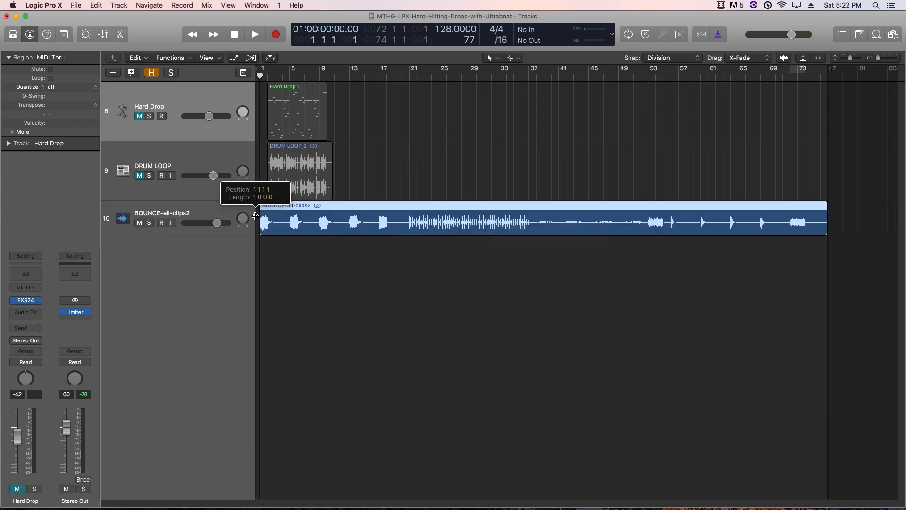
Increase the height of the BOUNCE-all-clips2 track and set the snap value to Bar.
{"action": "left_click_drag", "start_coordinate": [126, 236], "coordinate": [134, 291]}
{"action": "left_click", "coordinate": [310, 309]}
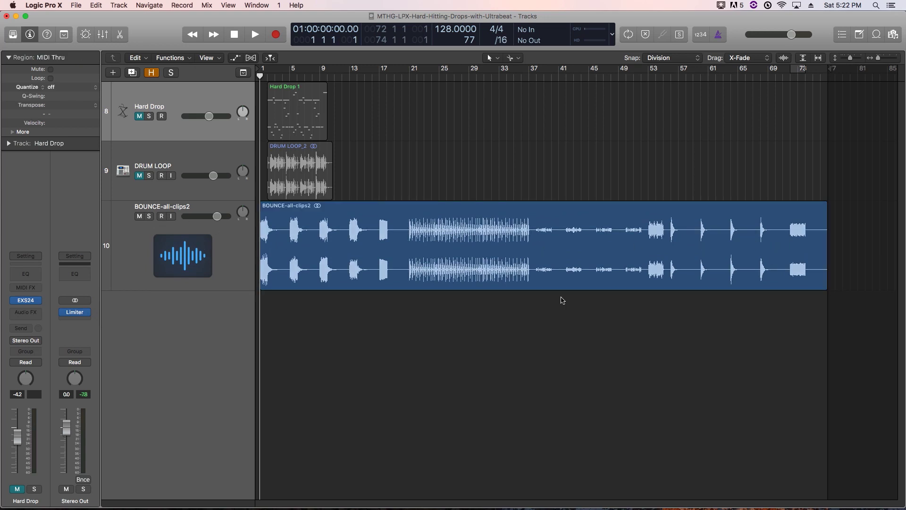
{"action": "key", "text": "super+Right"}
{"action": "key", "text": "super+Right"}
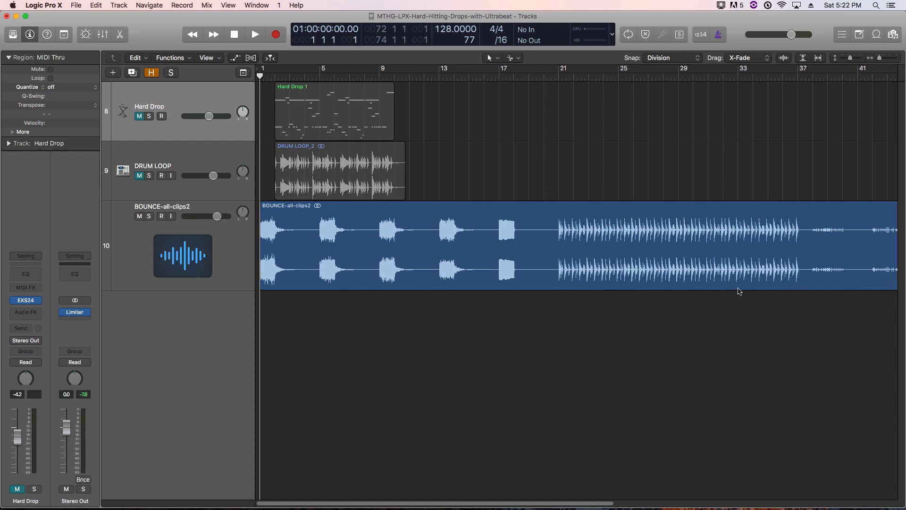
{"action": "key", "text": "super+Left"}
{"action": "key", "text": "super+Left"}
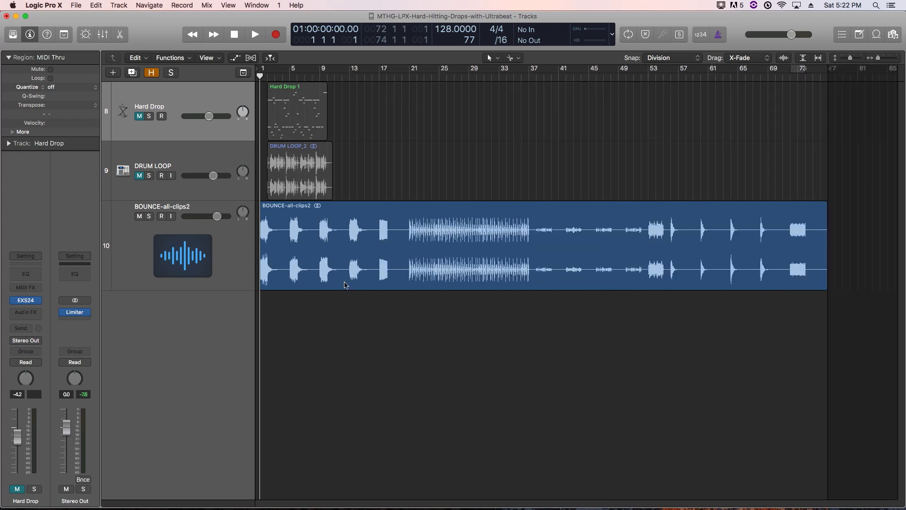
{"action": "key", "text": "super+Right"}
{"action": "key", "text": "super+Right"}
{"action": "key", "text": "super+Right"}
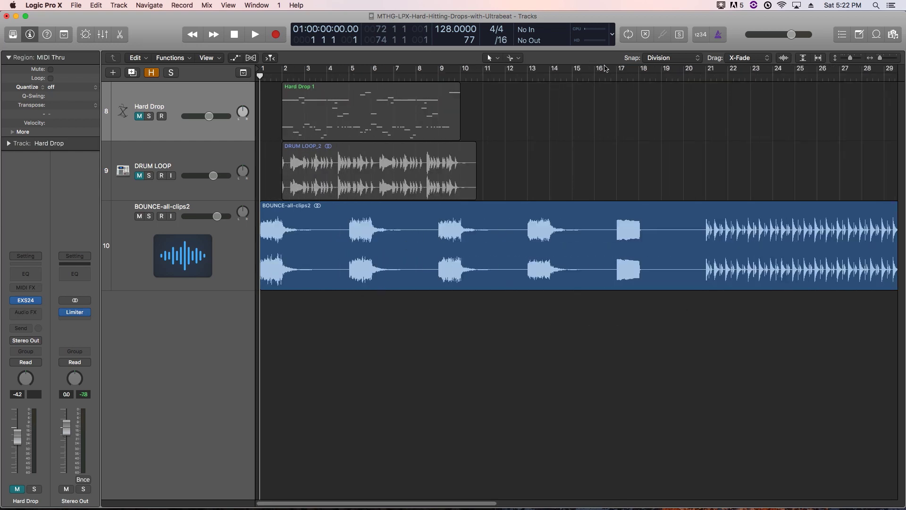
{"action": "mouse_move", "coordinate": [651, 60]}
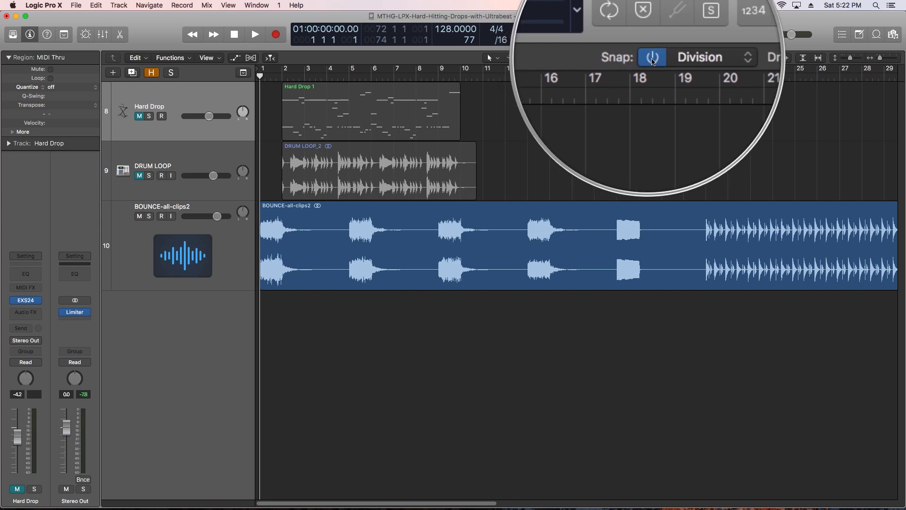
{"action": "left_click", "coordinate": [670, 60]}
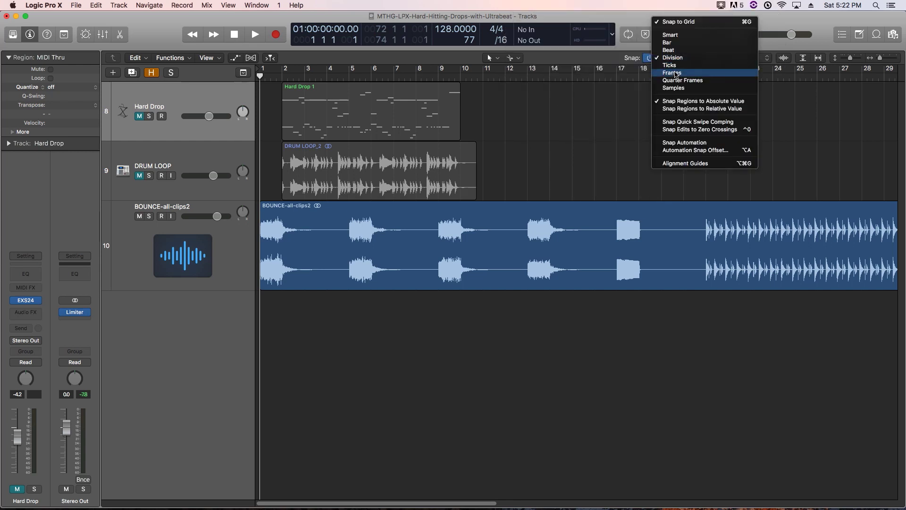
{"action": "left_click", "coordinate": [670, 37]}
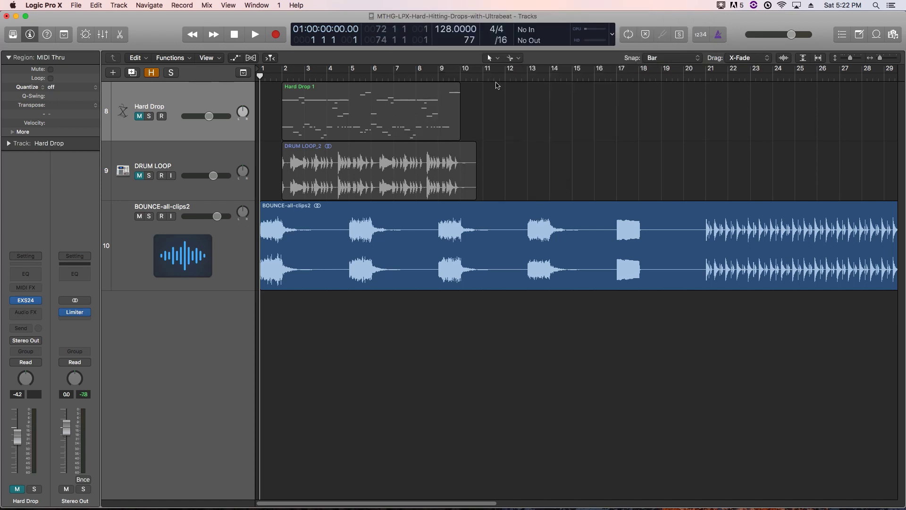
Split the BOUNCE-all-clips2 region at bars 5, 9, 13, 17 and 21.
{"action": "left_click", "coordinate": [350, 238]}
{"action": "left_click", "coordinate": [440, 243]}
{"action": "left_click", "coordinate": [528, 247]}
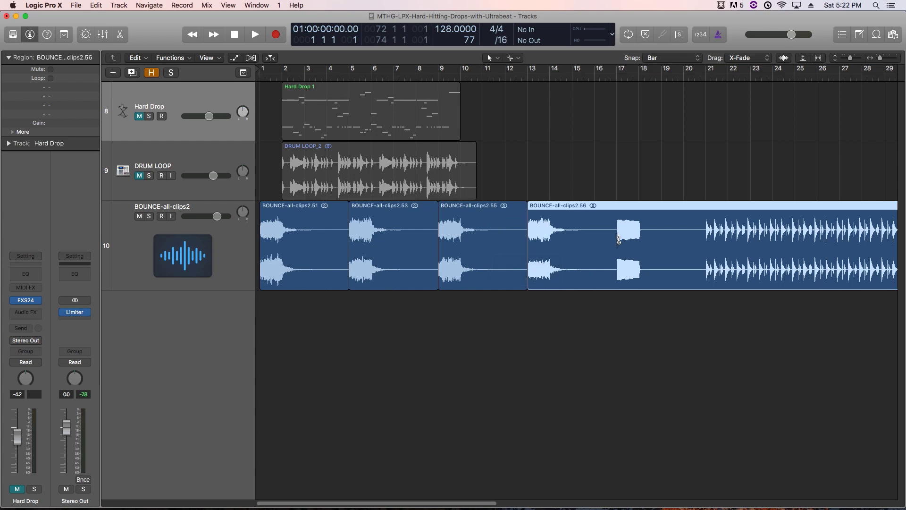
{"action": "left_click", "coordinate": [618, 243]}
{"action": "left_click", "coordinate": [706, 246]}
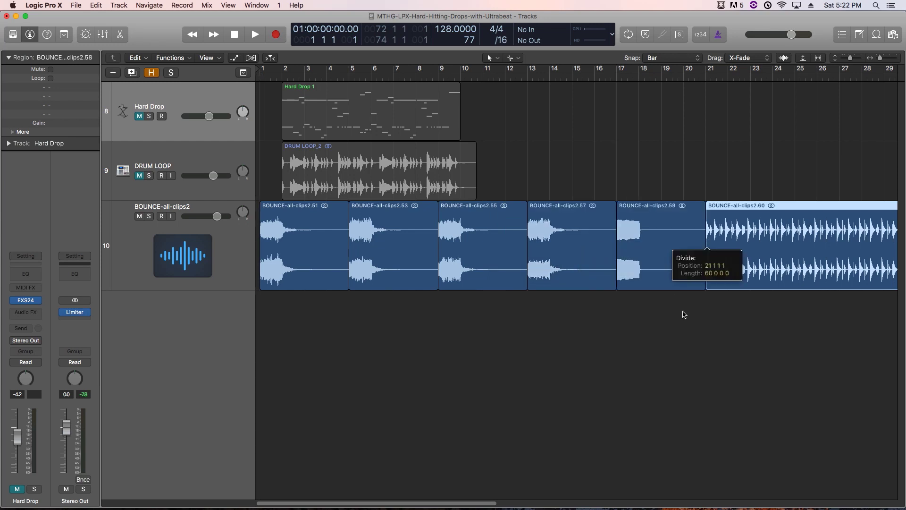
Audition the long repeating section of the bounce that begins at bar 21, then stop playback.
{"action": "scroll", "coordinate": [685, 314], "scroll_direction": "right", "scroll_amount": 2}
{"action": "scroll", "coordinate": [685, 314], "scroll_direction": "right", "scroll_amount": 10}
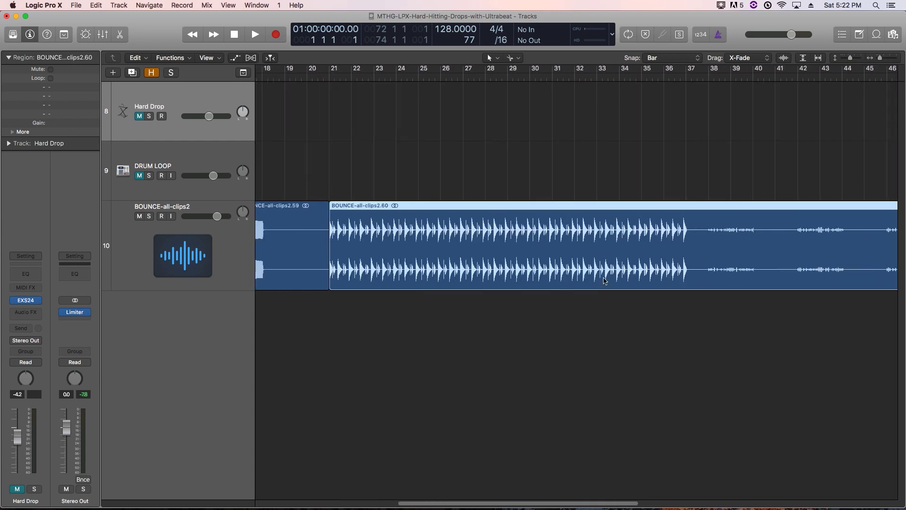
{"action": "left_click_drag", "start_coordinate": [329, 76], "coordinate": [374, 84]}
{"action": "key", "text": "space"}
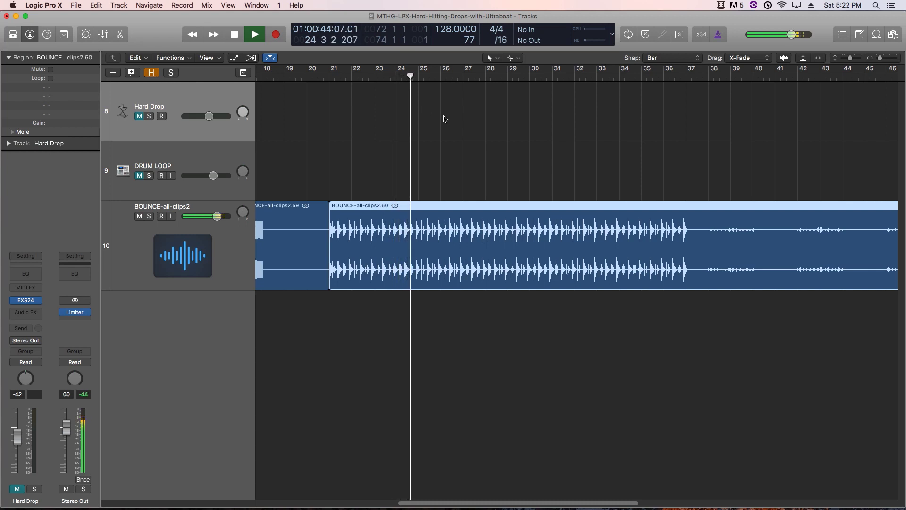
{"action": "key", "text": "space"}
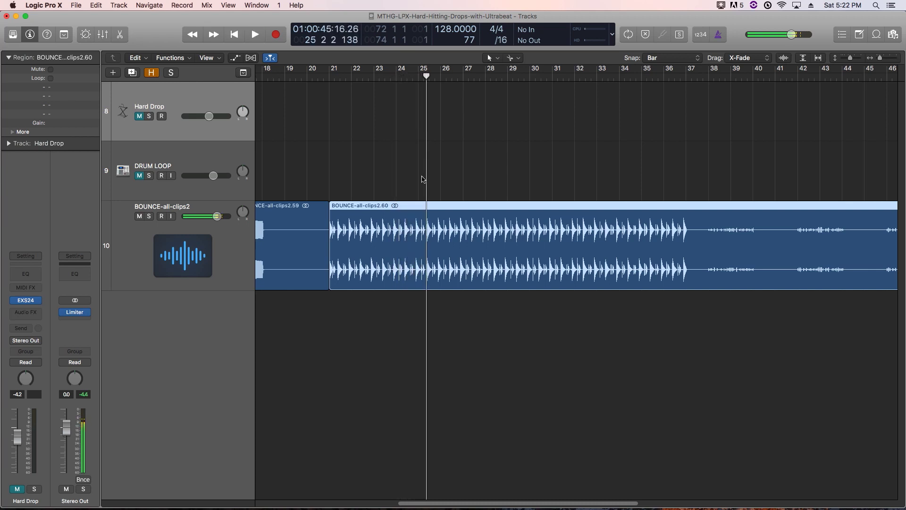
Split the long repeating section into four-bar regions at bars 25, 29, 33 and 37.
{"action": "left_click", "coordinate": [419, 210], "text": "super"}
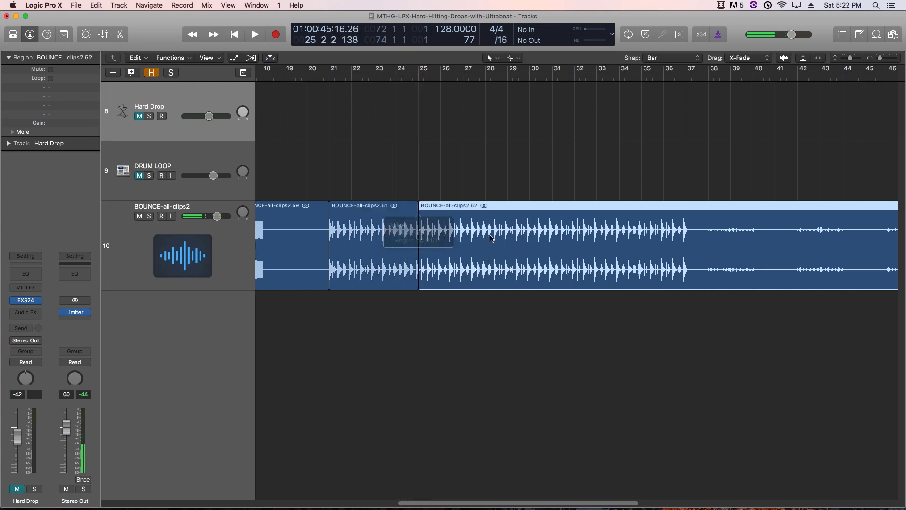
{"action": "left_click", "coordinate": [502, 214], "text": "super"}
{"action": "left_click", "coordinate": [590, 285], "text": "super"}
{"action": "scroll", "coordinate": [567, 246], "scroll_direction": "right", "scroll_amount": 5}
{"action": "left_click", "coordinate": [534, 236], "text": "super"}
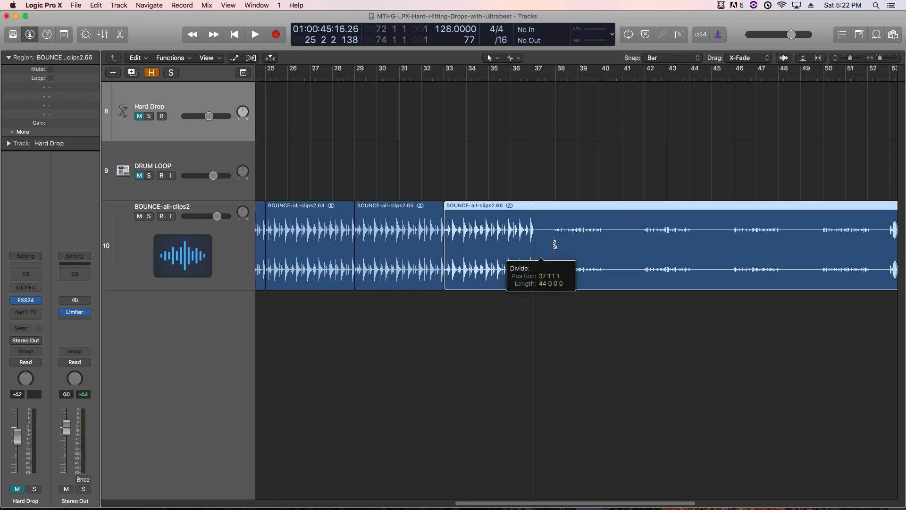
Split the bounce at bars 38, 40 and 42, and delete the silent pieces at bars 37–38 and 40–42.
{"action": "left_click", "coordinate": [555, 248], "text": "super"}
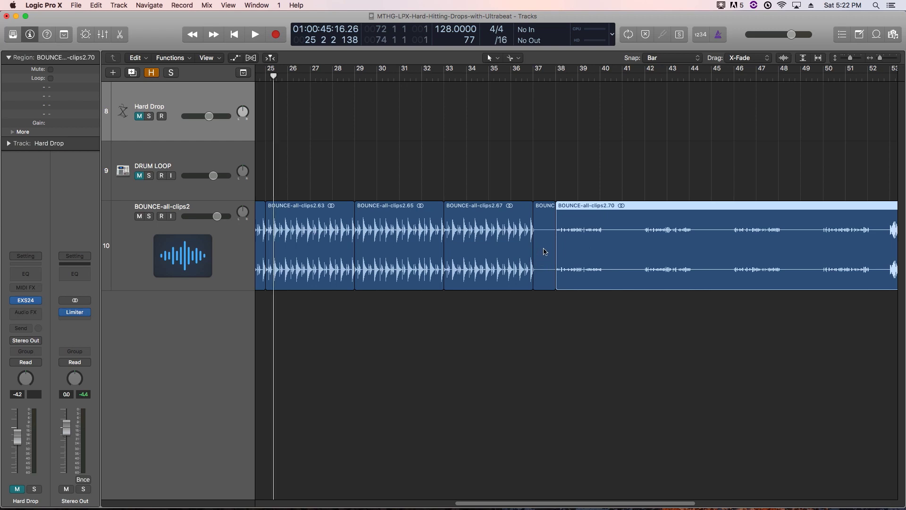
{"action": "left_click", "coordinate": [545, 251]}
{"action": "key", "text": "Delete"}
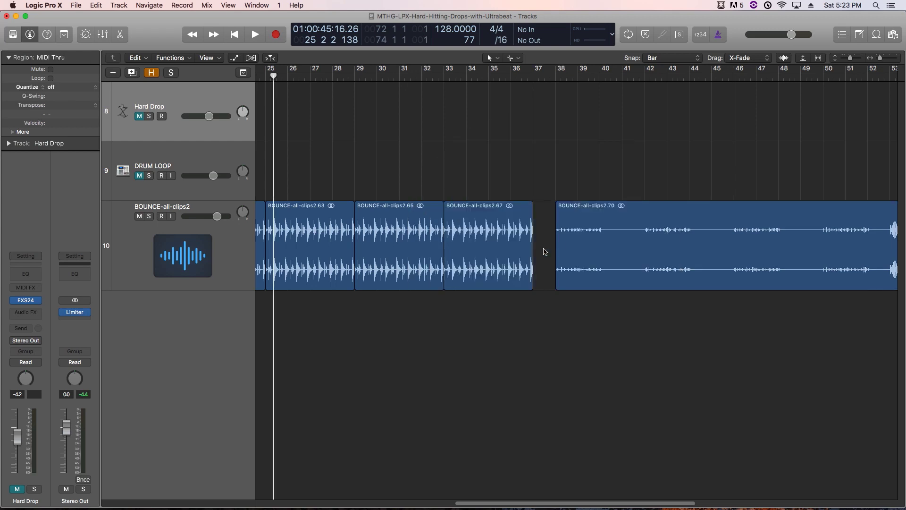
{"action": "left_click", "coordinate": [598, 231], "text": "super"}
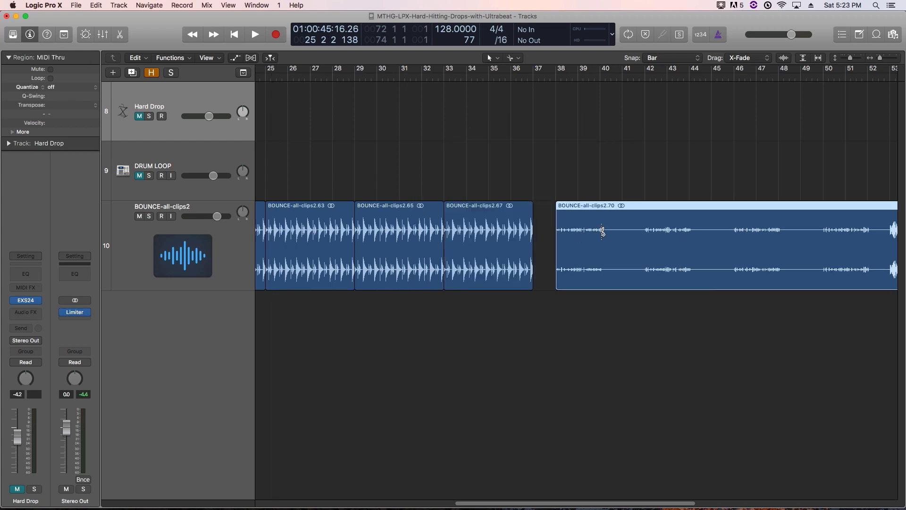
{"action": "left_click", "coordinate": [644, 236], "text": "super"}
{"action": "left_click", "coordinate": [628, 257]}
{"action": "key", "text": "Delete"}
Split the bounce at bars 44, 45, 46, 48 and 50, and delete the silent pieces at bars 44–46 and 48–50.
{"action": "scroll", "coordinate": [621, 245], "scroll_direction": "right", "scroll_amount": 5}
{"action": "scroll", "coordinate": [620, 244], "scroll_direction": "right", "scroll_amount": 1}
{"action": "left_click", "coordinate": [594, 242], "text": "super"}
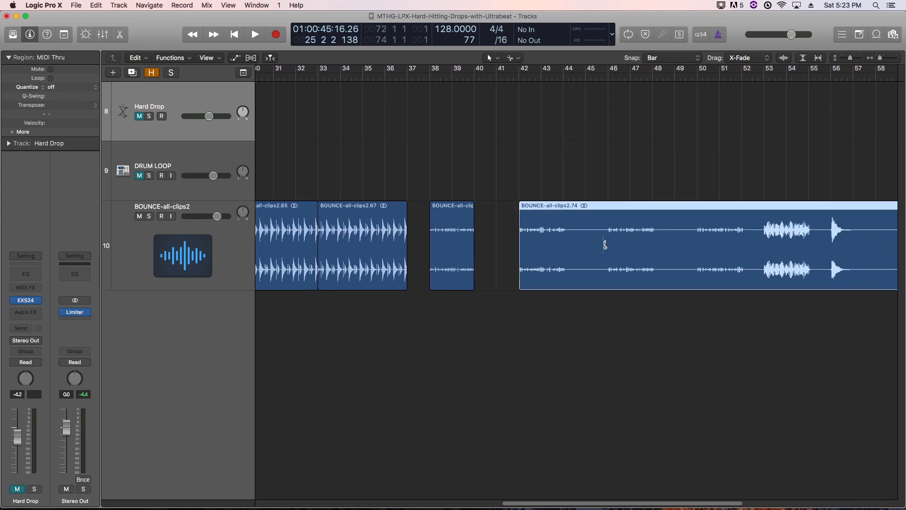
{"action": "left_click", "coordinate": [620, 245], "text": "super"}
{"action": "left_click", "coordinate": [654, 245], "text": "super"}
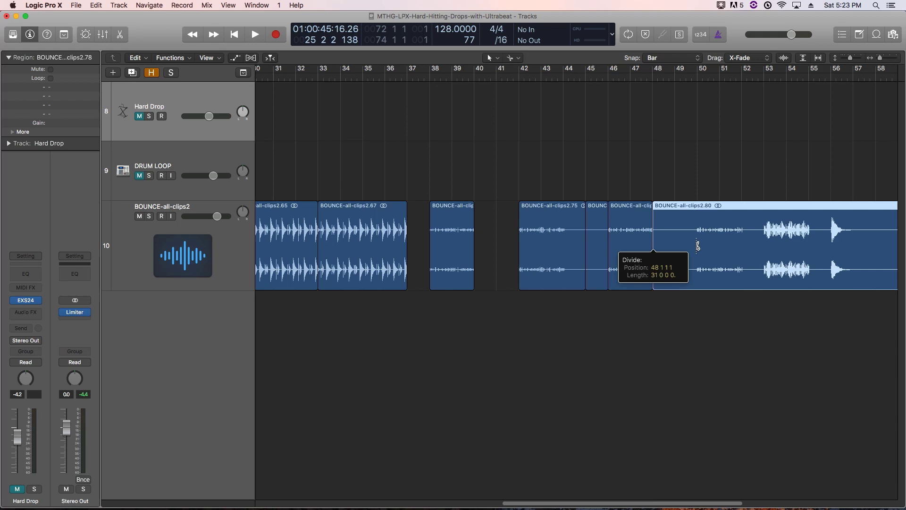
{"action": "left_click", "coordinate": [698, 244], "text": "super"}
{"action": "left_click", "coordinate": [567, 244], "text": "super"}
{"action": "left_click_drag", "start_coordinate": [575, 179], "coordinate": [592, 205]}
{"action": "key", "text": "Delete"}
{"action": "left_click", "coordinate": [675, 217]}
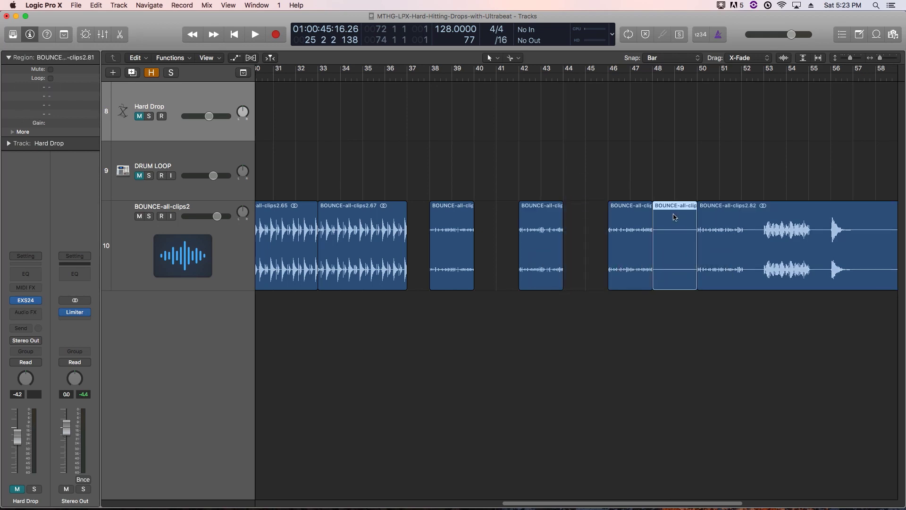
{"action": "key", "text": "Delete"}
Split the bounce at bars 52 and 53 and delete the silent piece between them.
{"action": "left_click", "coordinate": [743, 234], "text": "super"}
{"action": "left_click", "coordinate": [764, 243], "text": "super"}
{"action": "left_click", "coordinate": [752, 252], "text": "super"}
{"action": "key", "text": "Delete"}
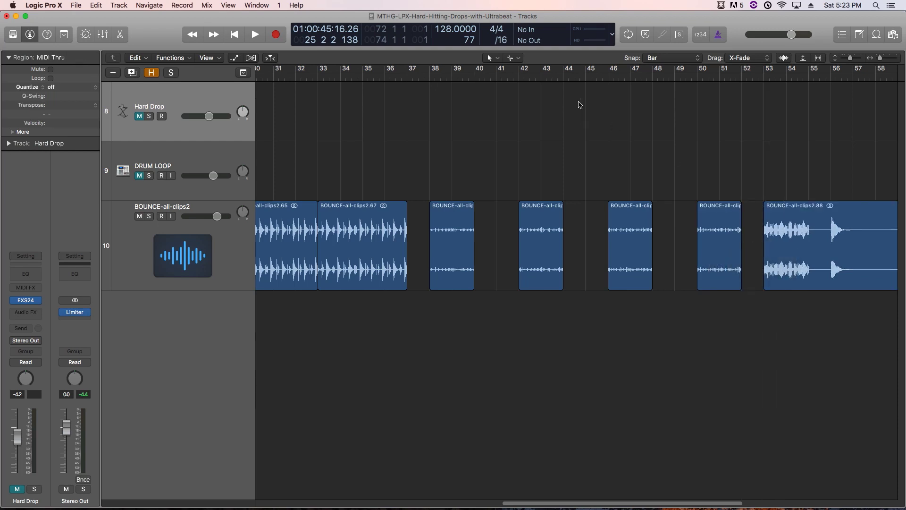
Audition the quiet region at bar 46 and the louder region at bar 53, stopping playback after each.
{"action": "left_click", "coordinate": [612, 76]}
{"action": "key", "text": "space"}
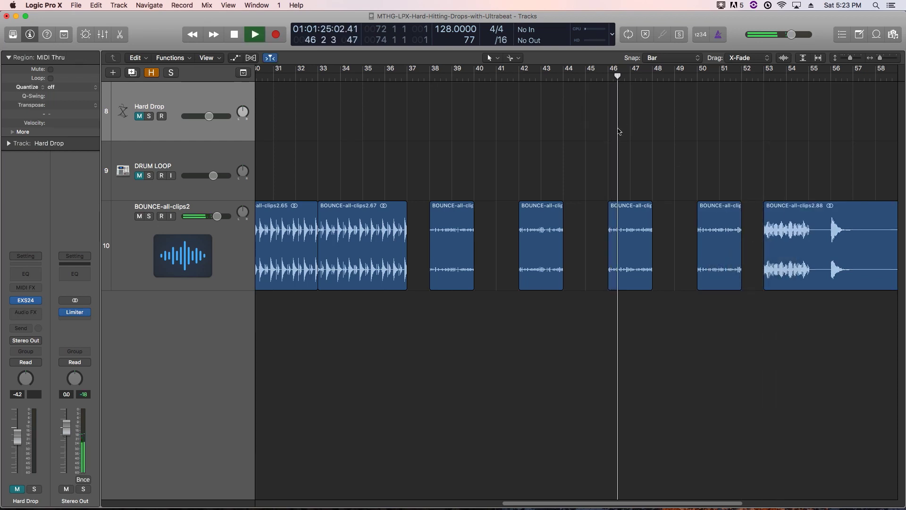
{"action": "key", "text": "space"}
{"action": "scroll", "coordinate": [609, 141], "scroll_direction": "right", "scroll_amount": 10}
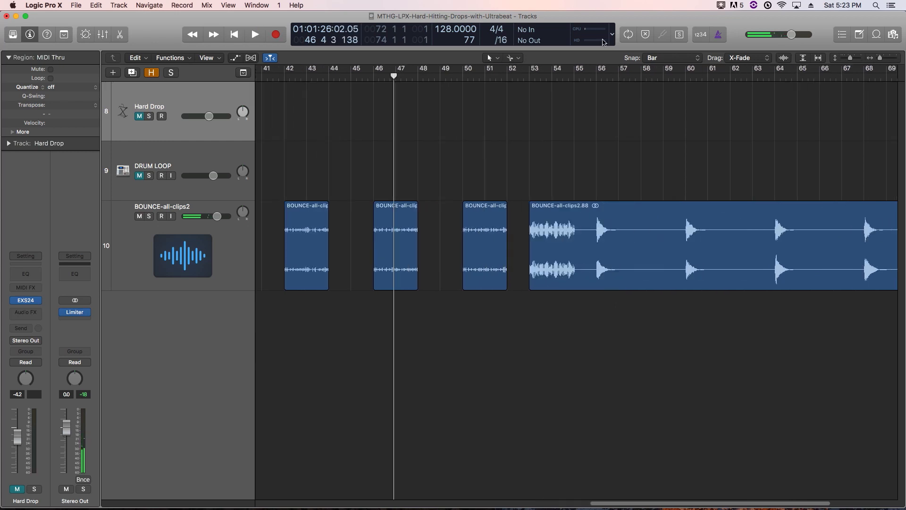
{"action": "left_click", "coordinate": [532, 75]}
{"action": "key", "text": "space"}
{"action": "key", "text": "space"}
Split the bounce at bars 55 and 56 and delete the silent piece between them.
{"action": "left_click", "coordinate": [580, 236]}
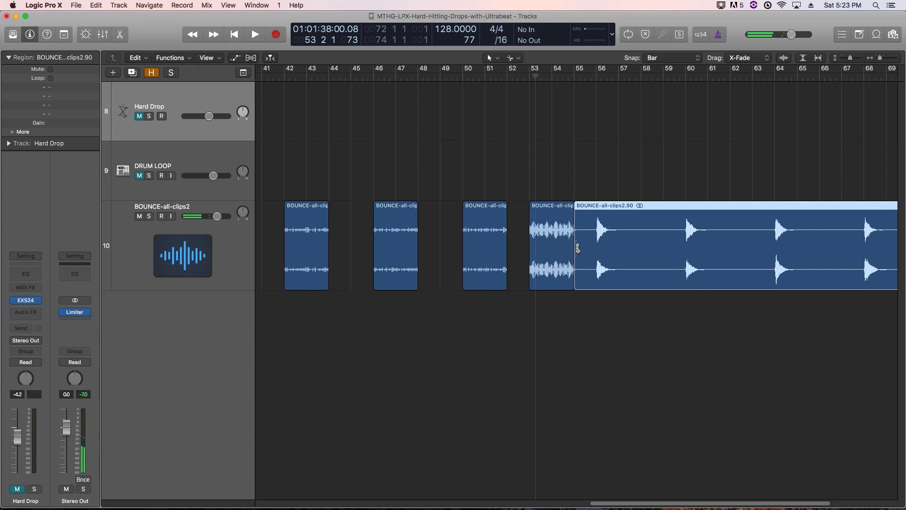
{"action": "left_click", "coordinate": [589, 249]}
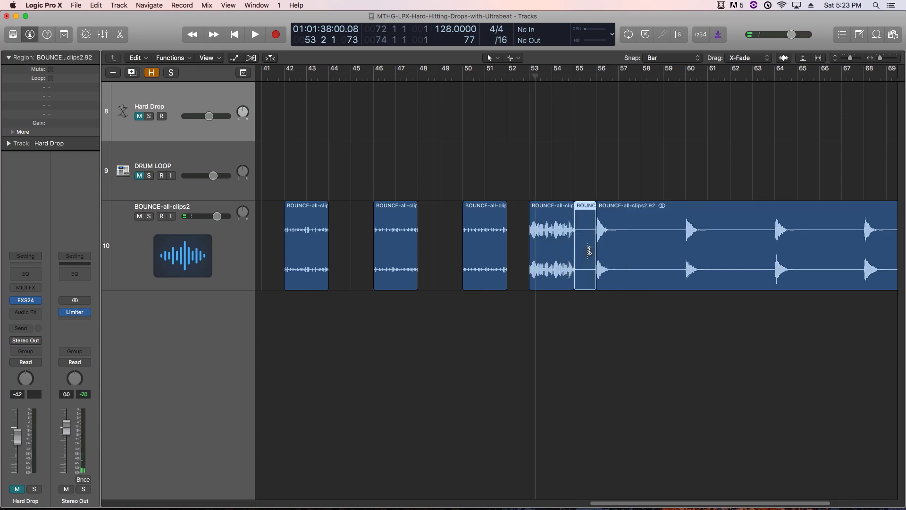
{"action": "key", "text": "Delete"}
Audition the bounce from bar 56 and split it into four-bar hits at bars 60, 64, 68 and 72.
{"action": "left_click", "coordinate": [590, 79]}
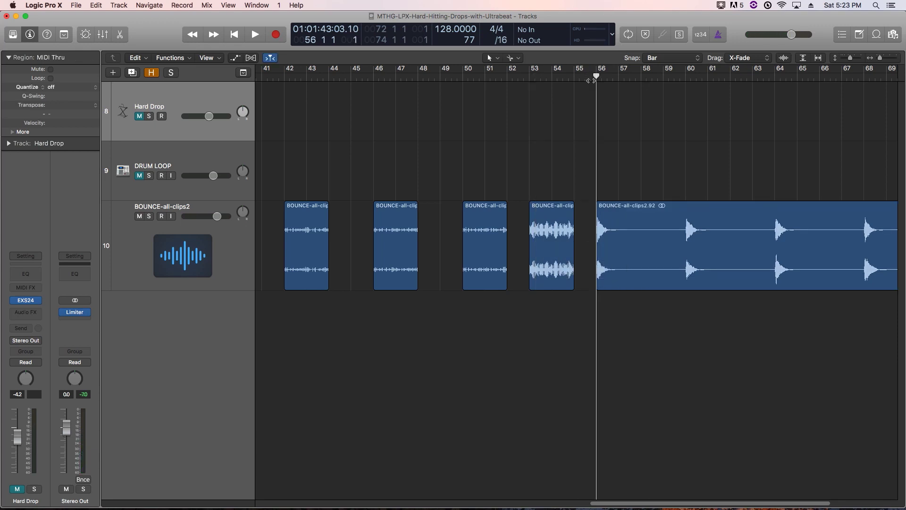
{"action": "key", "text": "space"}
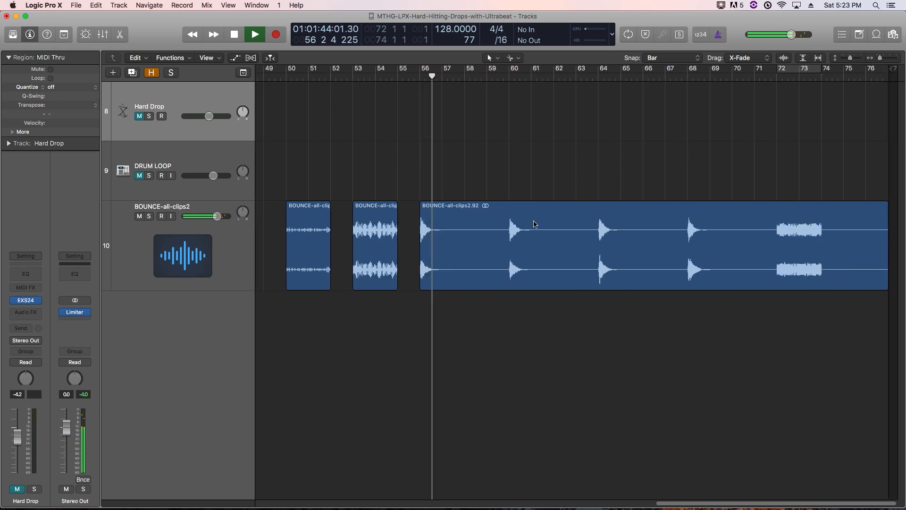
{"action": "left_click", "coordinate": [510, 239]}
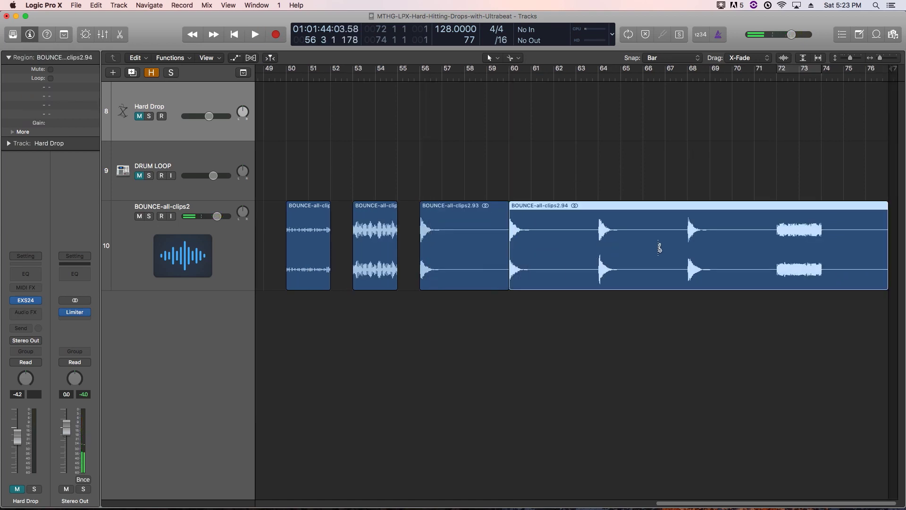
{"action": "left_click", "coordinate": [602, 243]}
{"action": "left_click", "coordinate": [686, 239]}
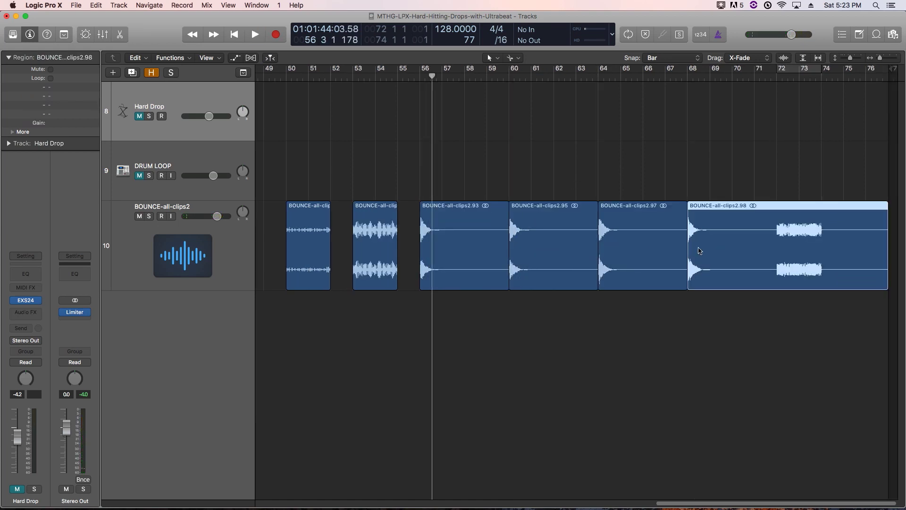
{"action": "left_click", "coordinate": [777, 234]}
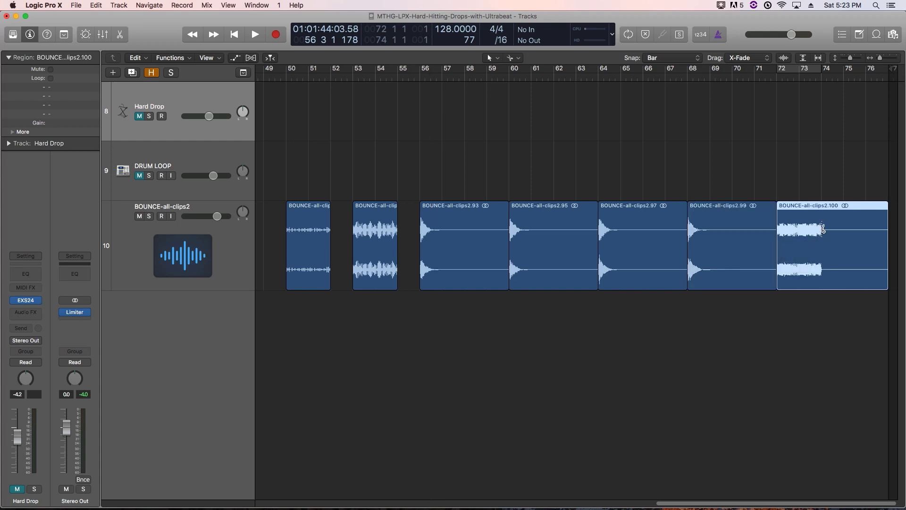
Split the last region at bar 74, delete the silent tail, and audition the remaining part from bar 72.
{"action": "left_click", "coordinate": [822, 225]}
{"action": "key", "text": "Delete"}
{"action": "left_click", "coordinate": [777, 80]}
{"action": "key", "text": "space"}
{"action": "key", "text": "space"}
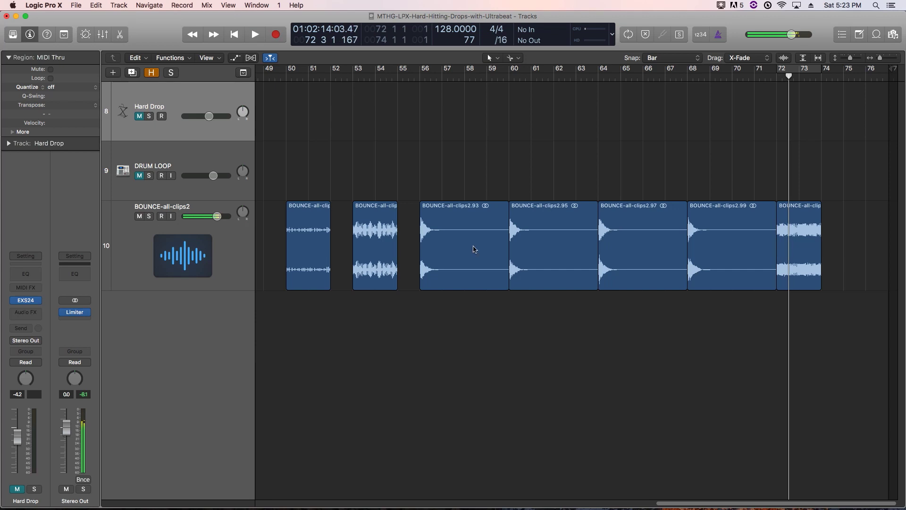
Select all the sliced BOUNCE-all-clips2 regions and start converting them to a new sampler track.
{"action": "key", "text": "super+Left"}
{"action": "key", "text": "super+Left"}
{"action": "key", "text": "super+Left"}
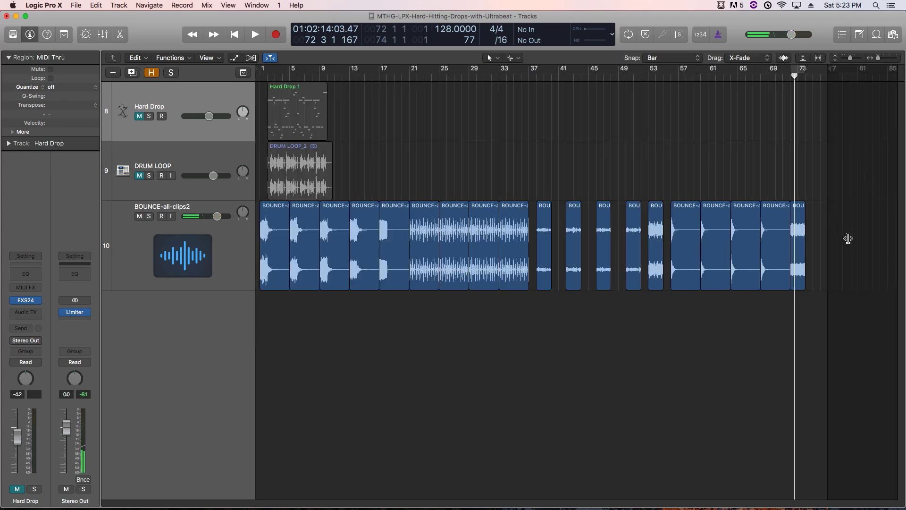
{"action": "left_click_drag", "start_coordinate": [684, 251], "coordinate": [279, 243]}
{"action": "right_click", "coordinate": [277, 240]}
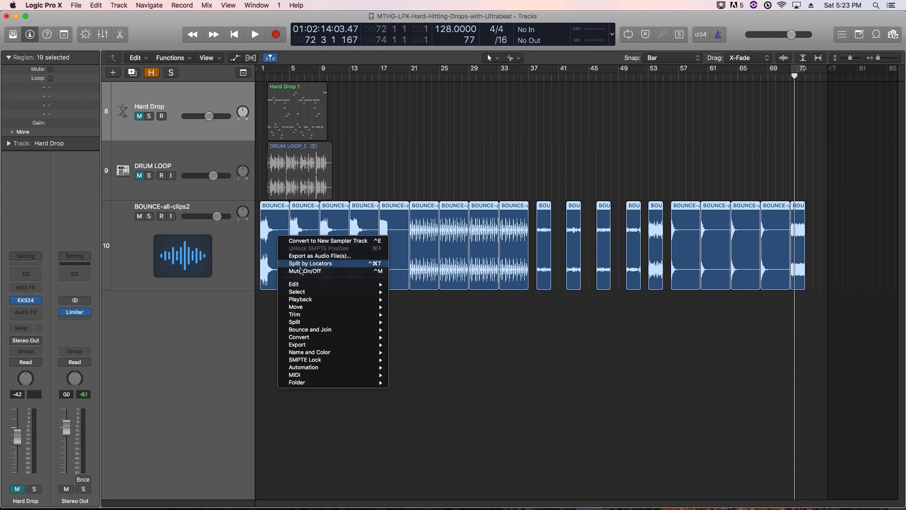
{"action": "mouse_move", "coordinate": [301, 338]}
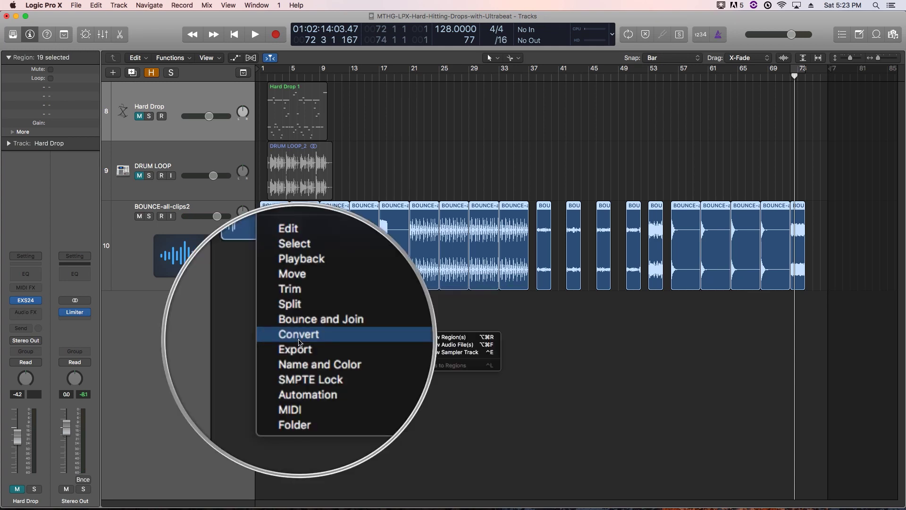
{"action": "left_click", "coordinate": [470, 350]}
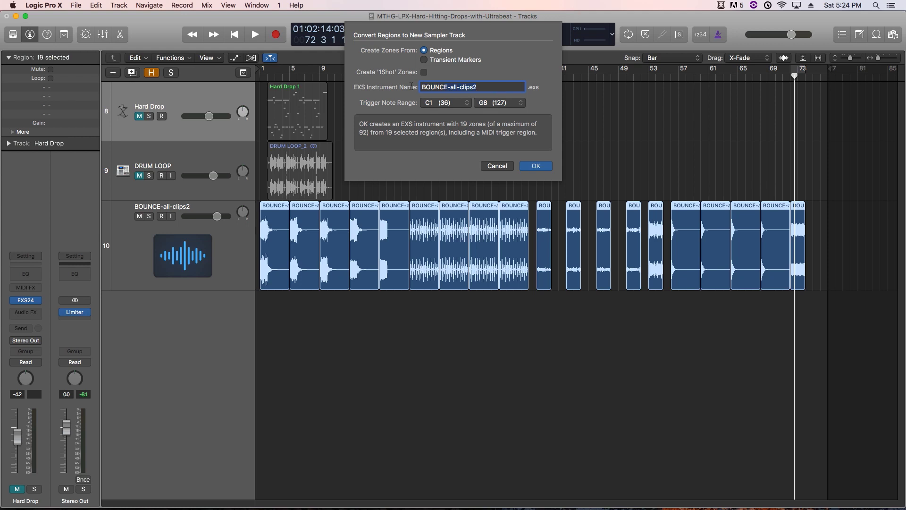
Name the EXS instrument HARD DROP SAMPLES, keep C1 as the lowest trigger note, and create the sampler track.
{"action": "key", "text": "BackSpace"}
{"action": "type", "text": "HARD DROP SAMPLES"}
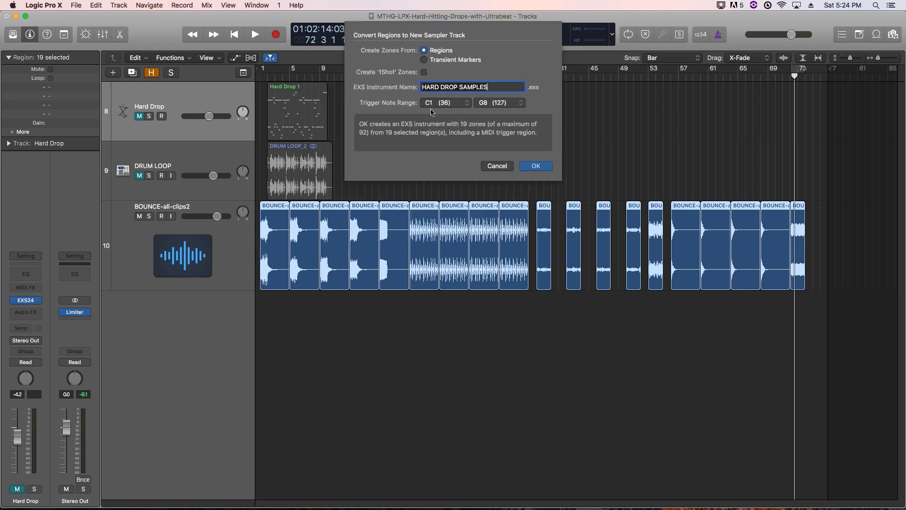
{"action": "left_click", "coordinate": [431, 104]}
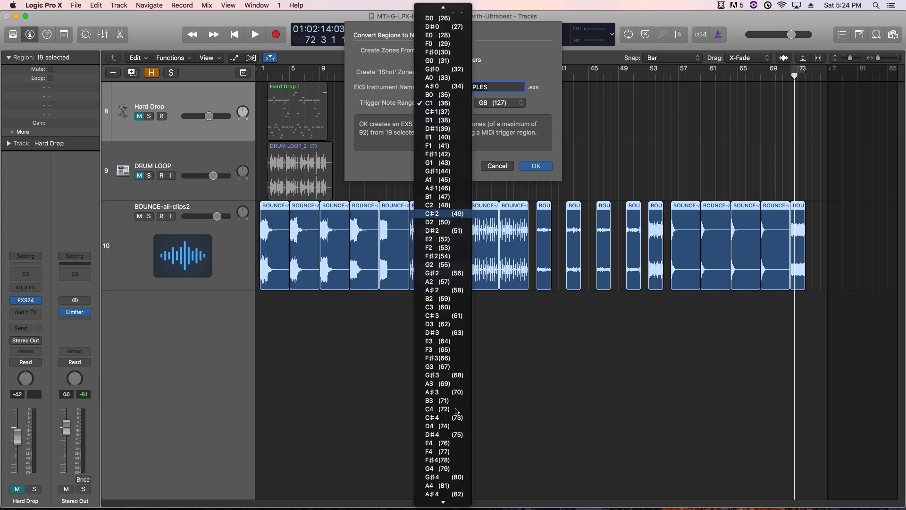
{"action": "scroll", "coordinate": [438, 25], "scroll_direction": "up", "scroll_amount": 5}
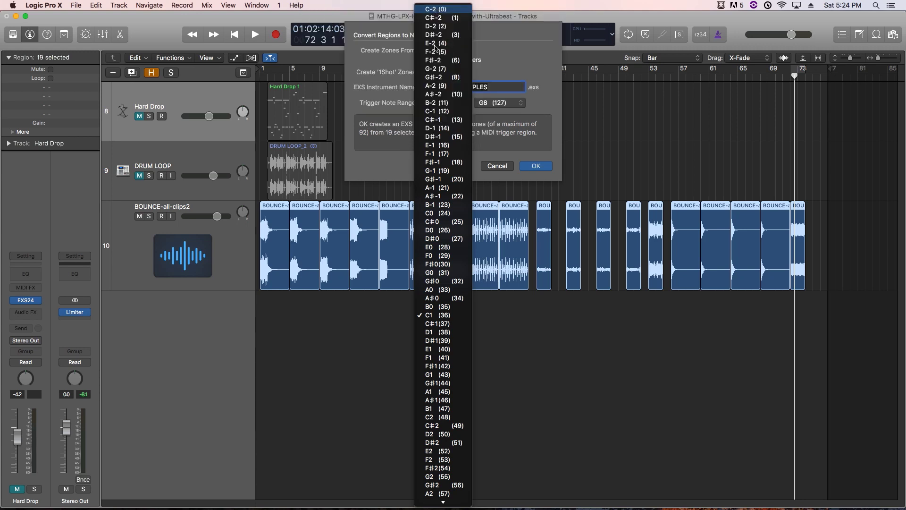
{"action": "left_click", "coordinate": [444, 315]}
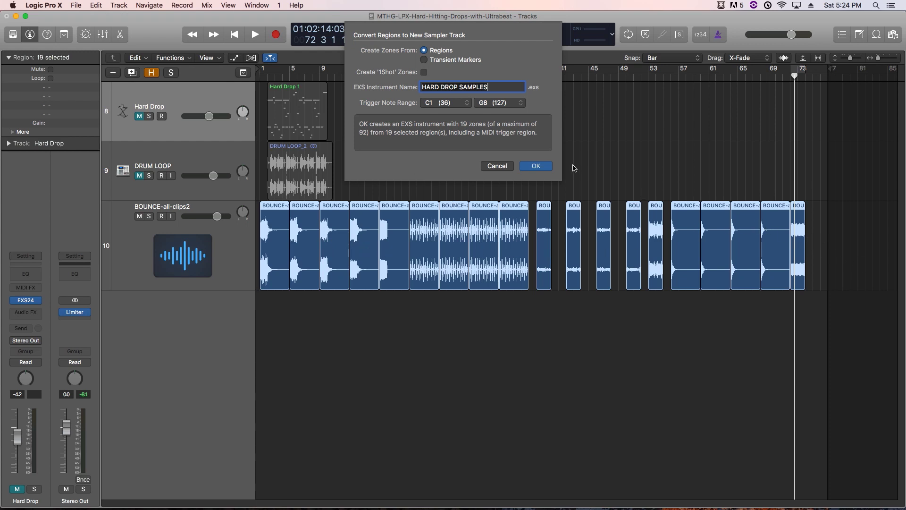
{"action": "left_click", "coordinate": [536, 166]}
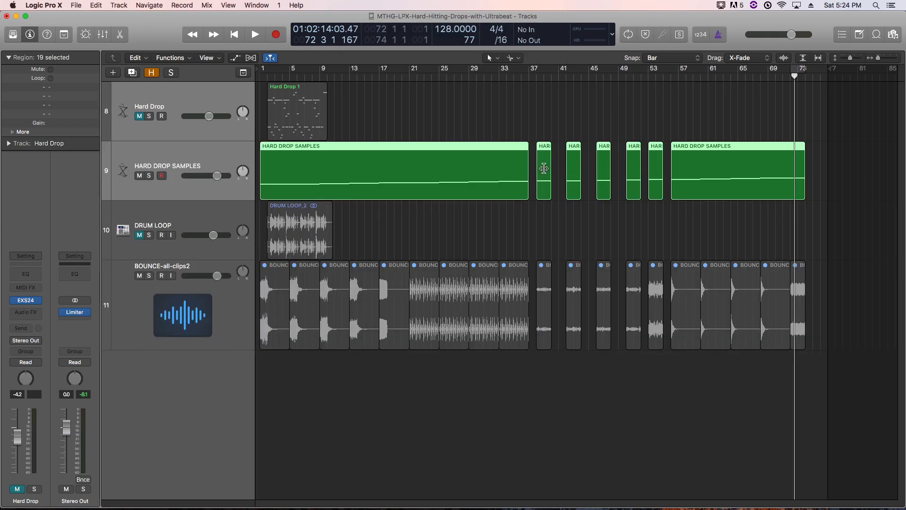
Move the HARD DROP SAMPLES track below the bounce track and open its EXS24 Instrument Editor.
{"action": "left_click", "coordinate": [166, 157]}
{"action": "left_click_drag", "start_coordinate": [166, 154], "coordinate": [171, 340]}
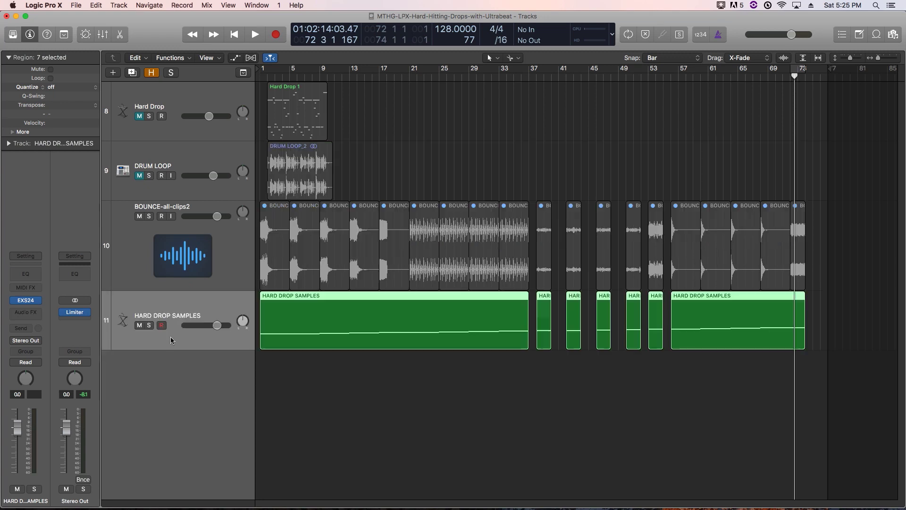
{"action": "left_click", "coordinate": [27, 303]}
{"action": "left_click_drag", "start_coordinate": [905, 84], "coordinate": [533, 162]}
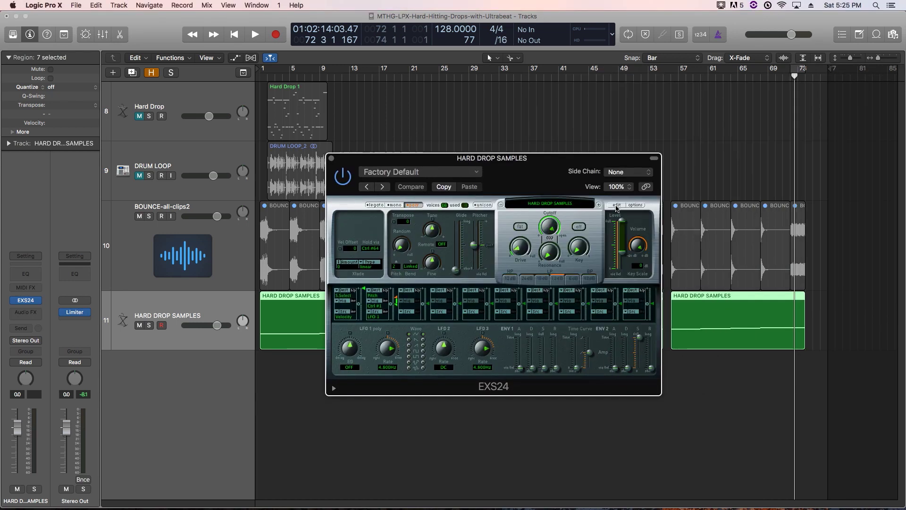
{"action": "left_click", "coordinate": [616, 205]}
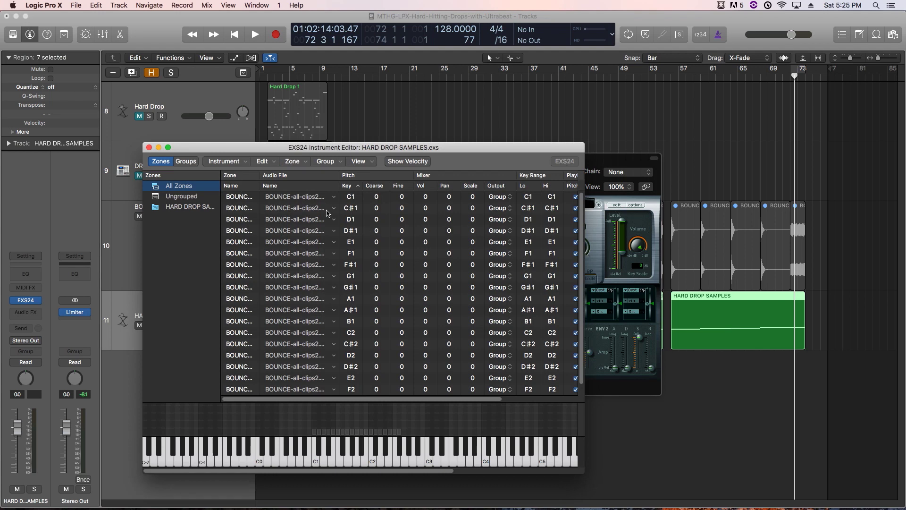
Examine the sampler's zones, audition several mapped keys from C1 to E2, and close the editor and EXS24 windows.
{"action": "scroll", "coordinate": [338, 336], "scroll_direction": "down", "scroll_amount": 1}
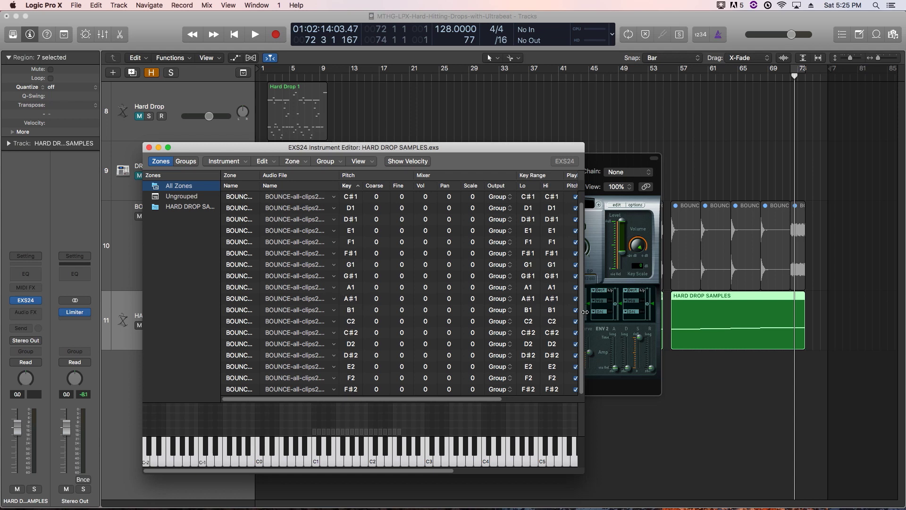
{"action": "scroll", "coordinate": [576, 293], "scroll_direction": "up", "scroll_amount": 1}
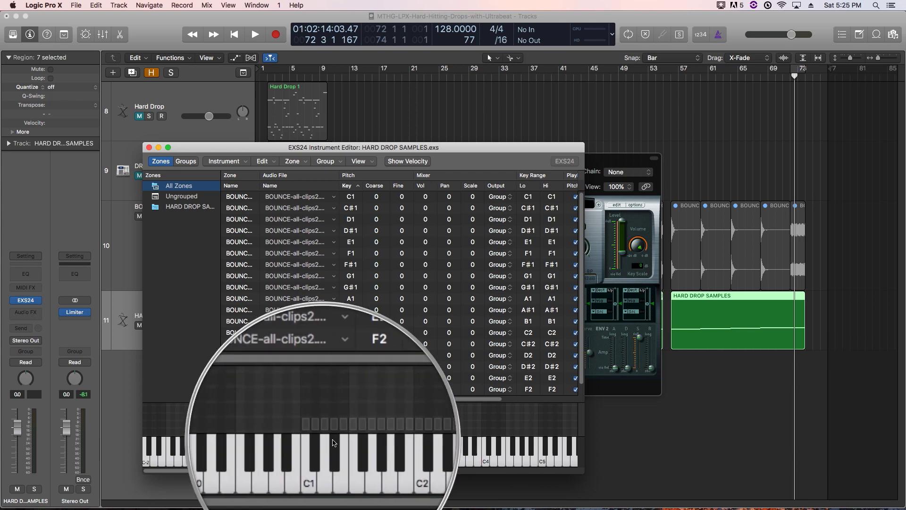
{"action": "left_click", "coordinate": [316, 461]}
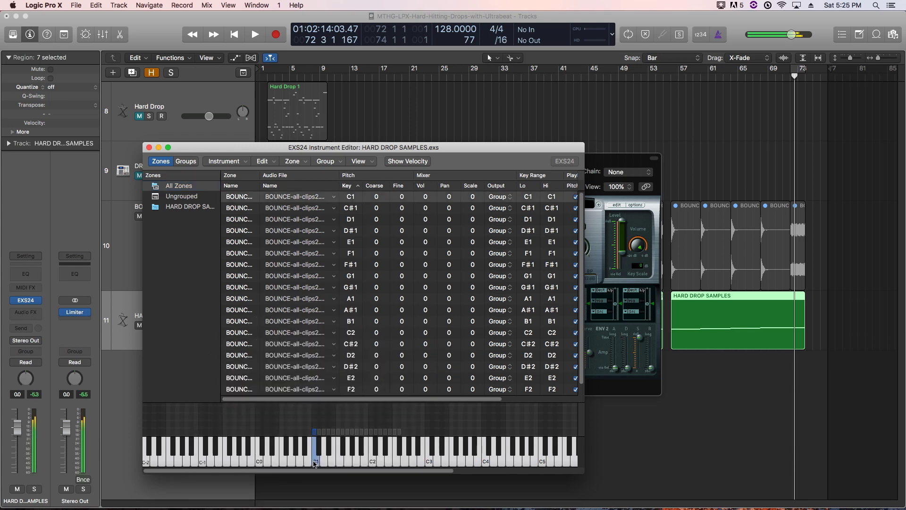
{"action": "left_click", "coordinate": [325, 464]}
{"action": "left_click", "coordinate": [339, 463]}
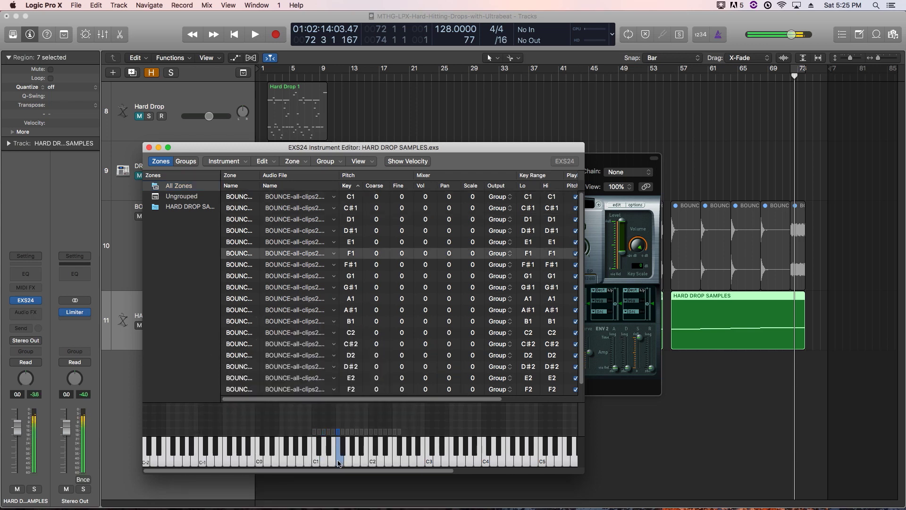
{"action": "left_click", "coordinate": [348, 463]}
{"action": "left_click", "coordinate": [370, 458]}
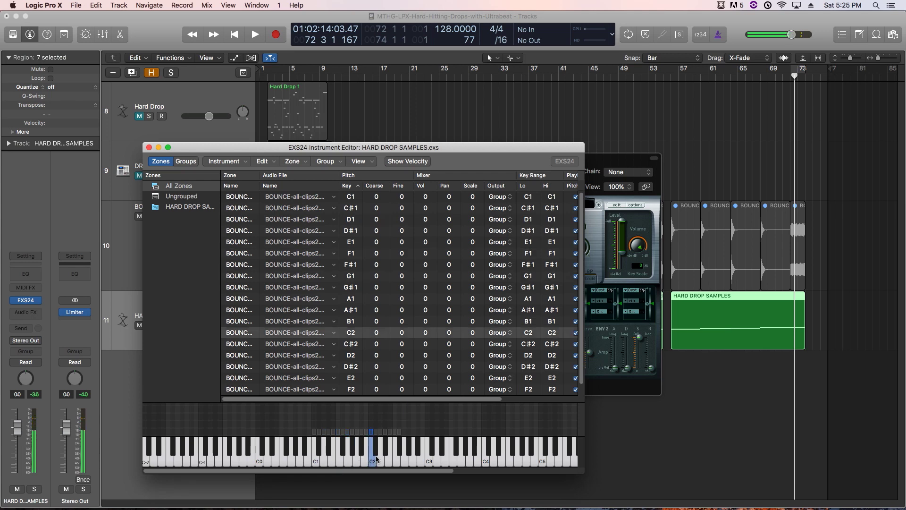
{"action": "left_click", "coordinate": [386, 455]}
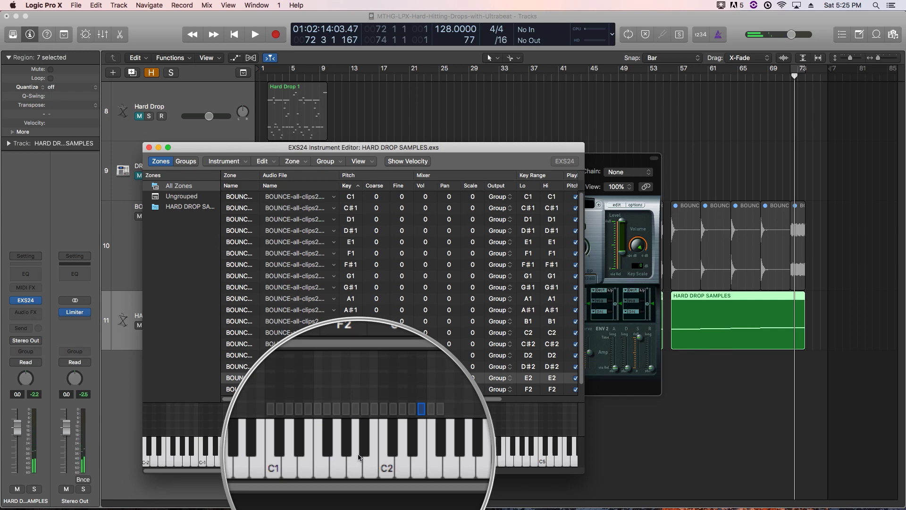
{"action": "left_click", "coordinate": [149, 147]}
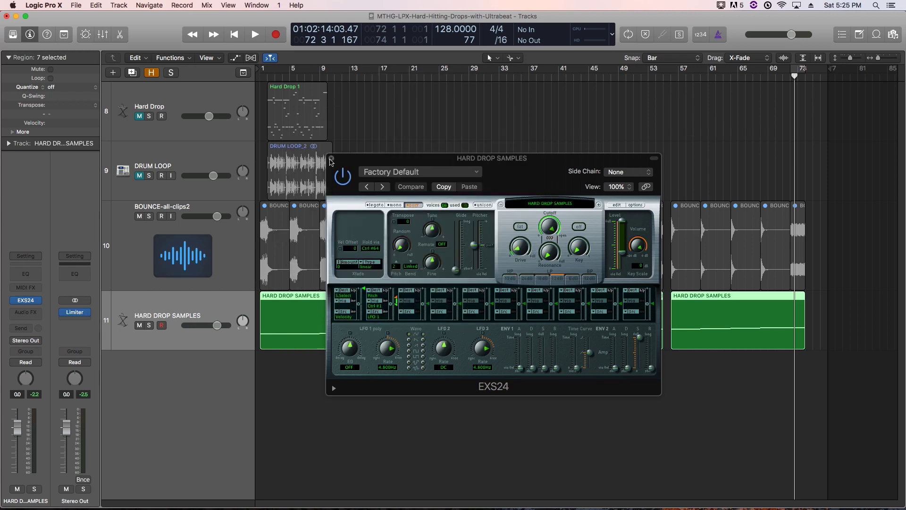
{"action": "left_click", "coordinate": [331, 159]}
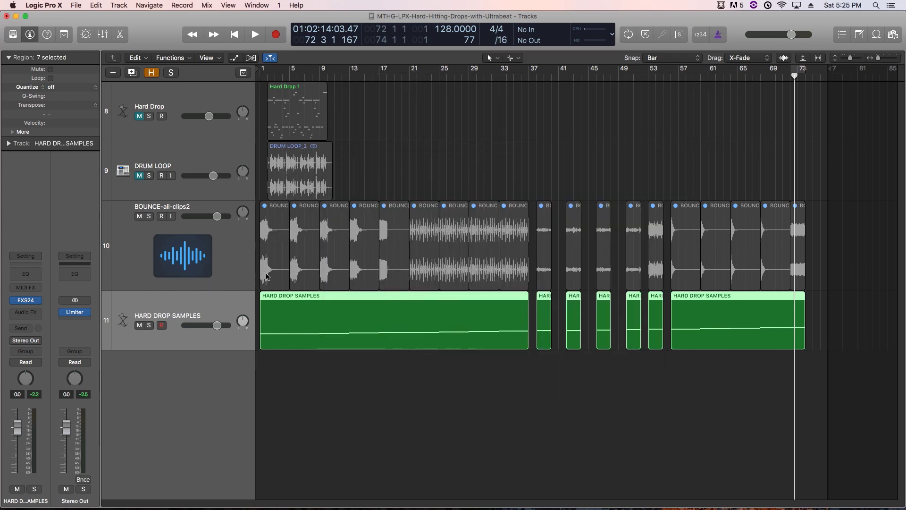
Delete the BOUNCE-all-clips2 and HARD DROP SAMPLES tracks together with their regions.
{"action": "left_click", "coordinate": [200, 276]}
{"action": "key", "text": "Delete"}
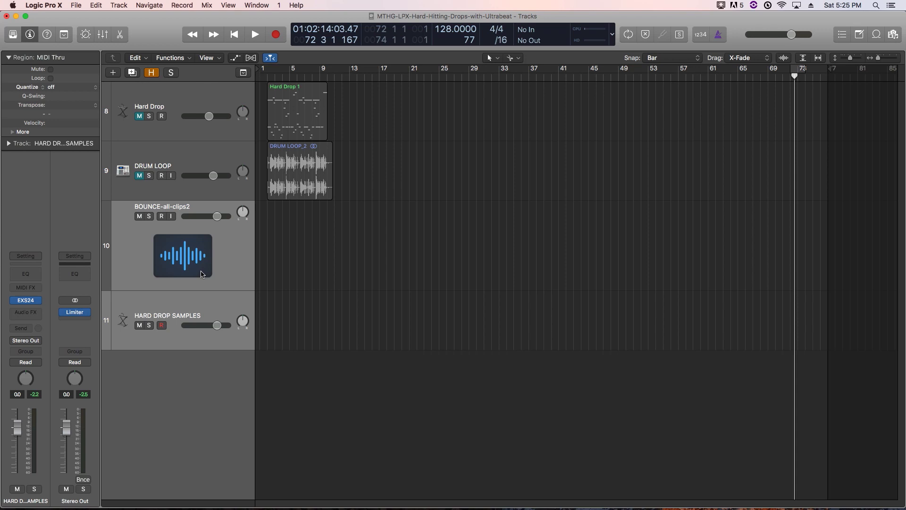
{"action": "key", "text": "super+BackSpace"}
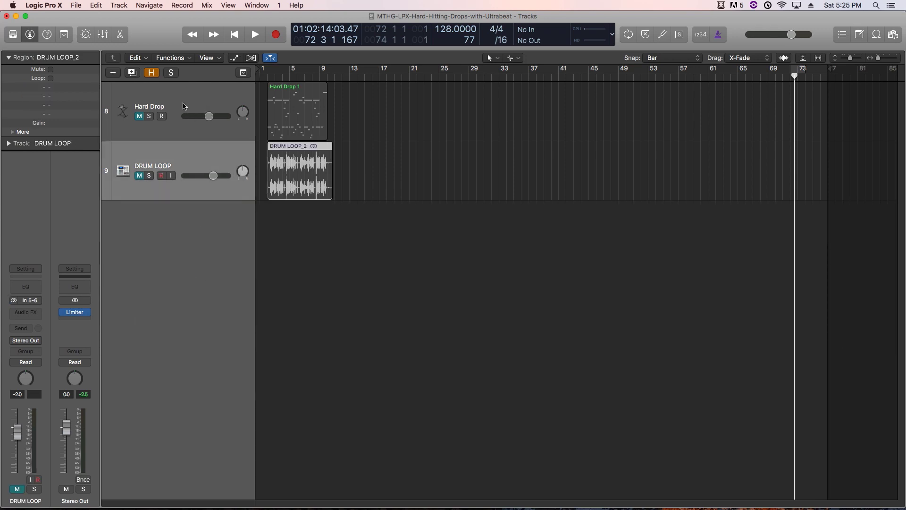
Unmute the Hard Drop and DRUM LOOP tracks and place the playhead at bar 2.
{"action": "left_click", "coordinate": [138, 116]}
{"action": "left_click", "coordinate": [139, 176]}
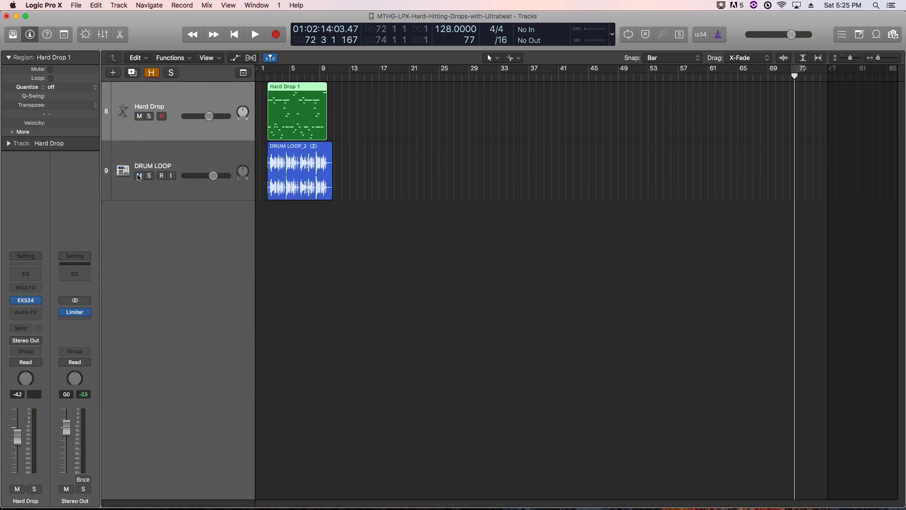
{"action": "left_click", "coordinate": [270, 74]}
Enlarge the Hard Drop 1 region in the arrangement and open it in the Piano Roll.
{"action": "key", "text": "super+Right"}
{"action": "key", "text": "super+Right"}
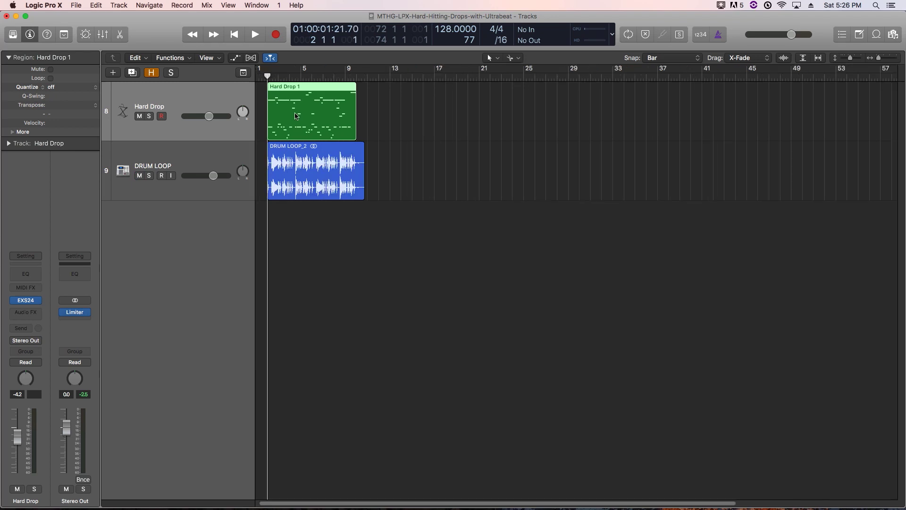
{"action": "key", "text": "super+Right"}
{"action": "key", "text": "super+Right"}
{"action": "left_click_drag", "start_coordinate": [849, 59], "coordinate": [857, 59]}
{"action": "double_click", "coordinate": [616, 208]}
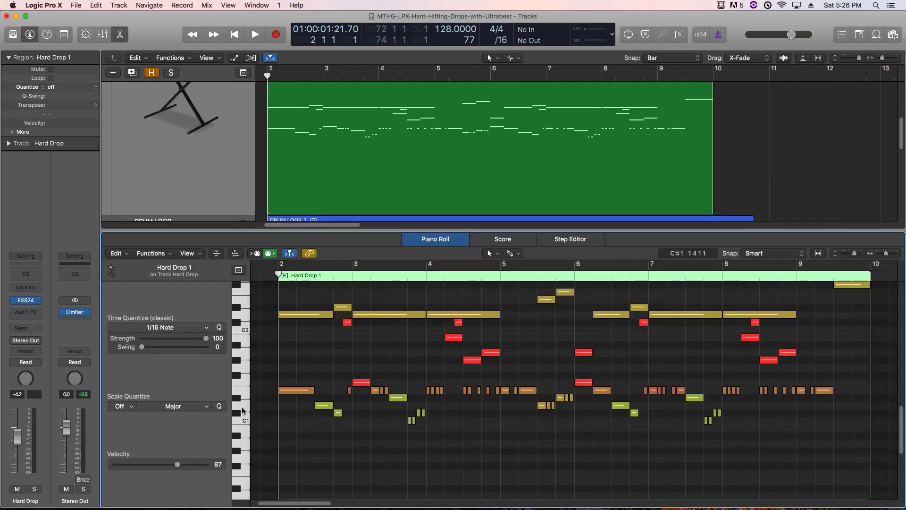
Audition the samples on C1, E1 and B1, review the Hard Drop 1 note pattern, and close the Piano Roll.
{"action": "left_click", "coordinate": [245, 421]}
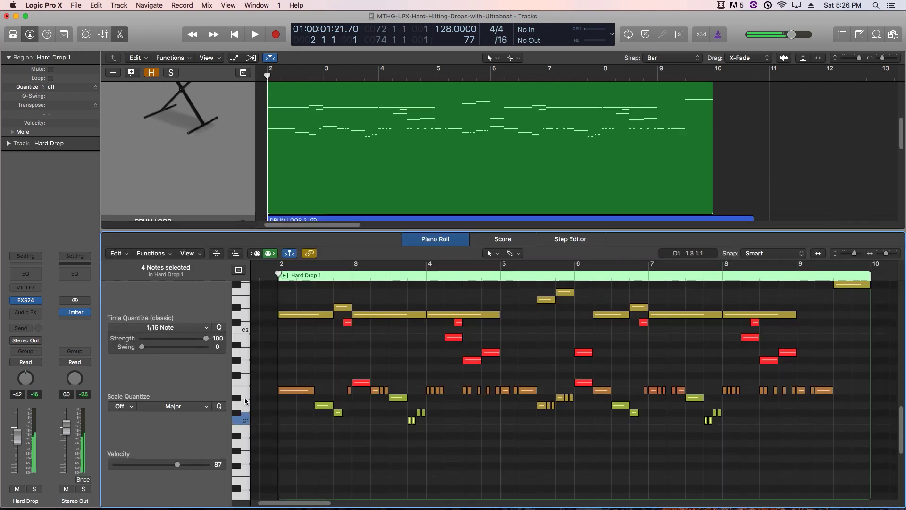
{"action": "left_click", "coordinate": [243, 391]}
{"action": "left_click", "coordinate": [243, 337]}
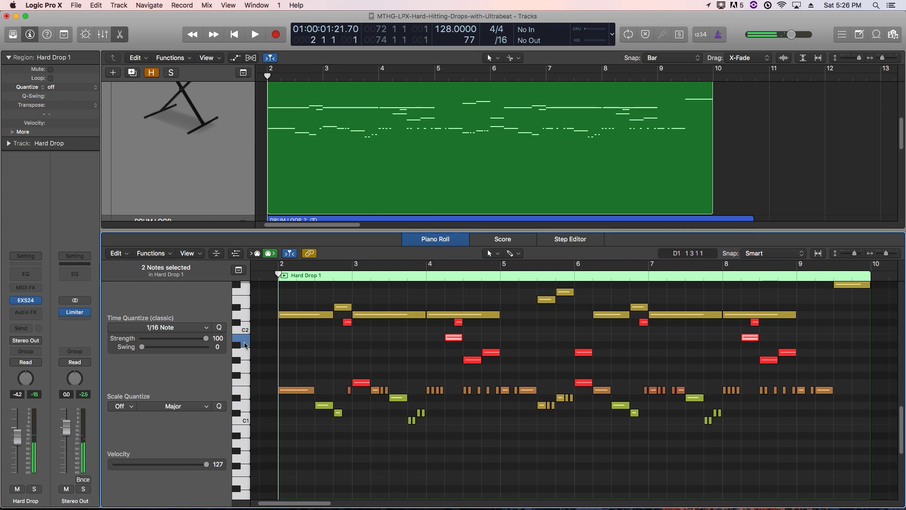
{"action": "scroll", "coordinate": [220, 198], "scroll_direction": "up", "scroll_amount": 5}
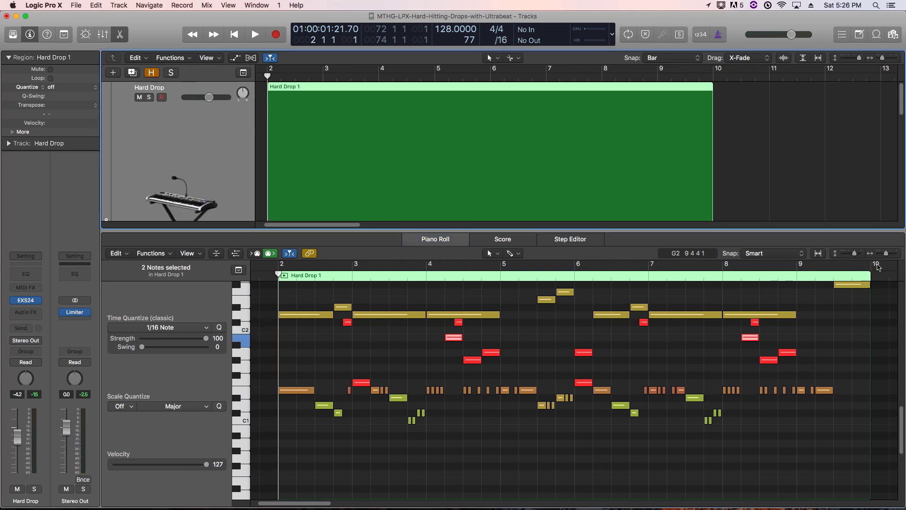
{"action": "scroll", "coordinate": [843, 307], "scroll_direction": "left", "scroll_amount": 3}
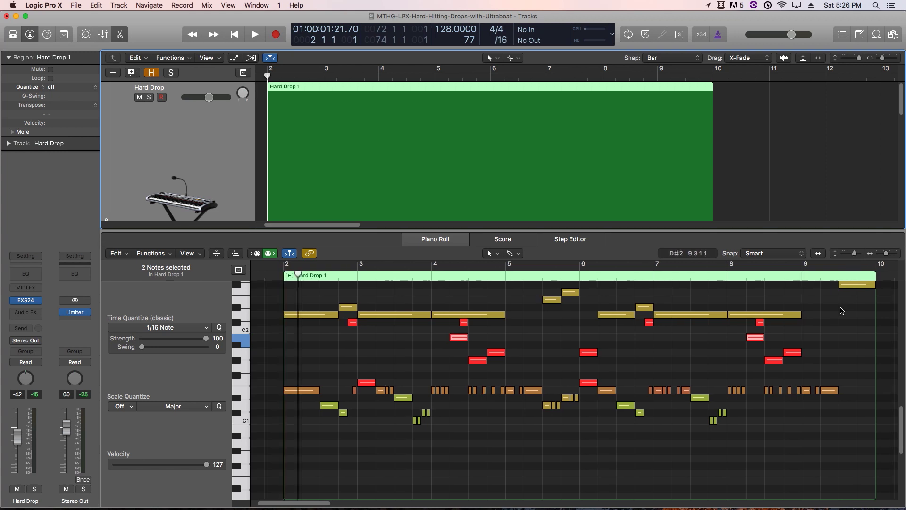
{"action": "scroll", "coordinate": [843, 316], "scroll_direction": "up", "scroll_amount": 2}
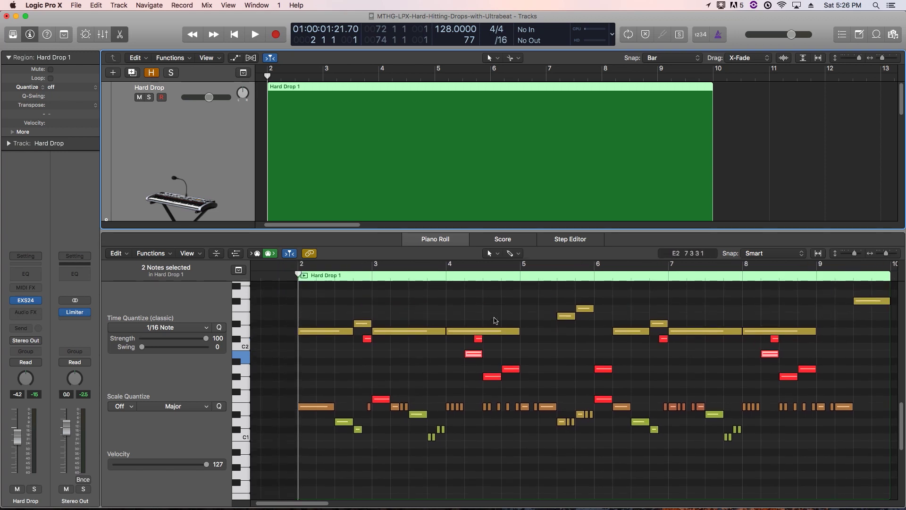
{"action": "left_click", "coordinate": [295, 427]}
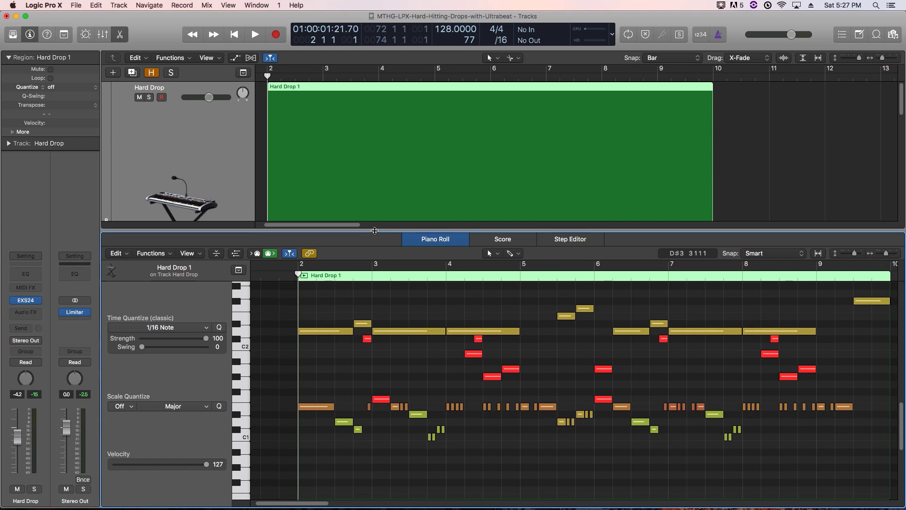
{"action": "key", "text": "e"}
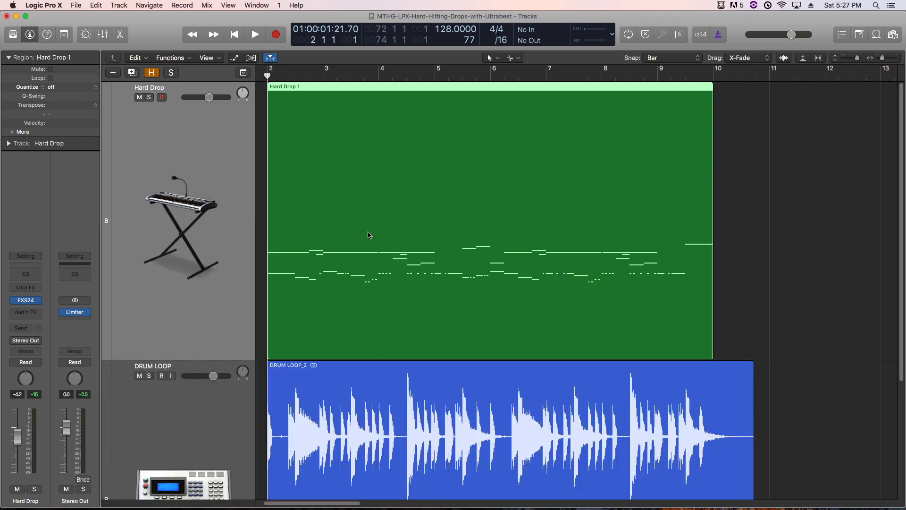
Fit both tracks in view, set the cycle range to the Hard Drop 1 region, and play it with the drum loop.
{"action": "left_click_drag", "start_coordinate": [853, 59], "coordinate": [846, 60]}
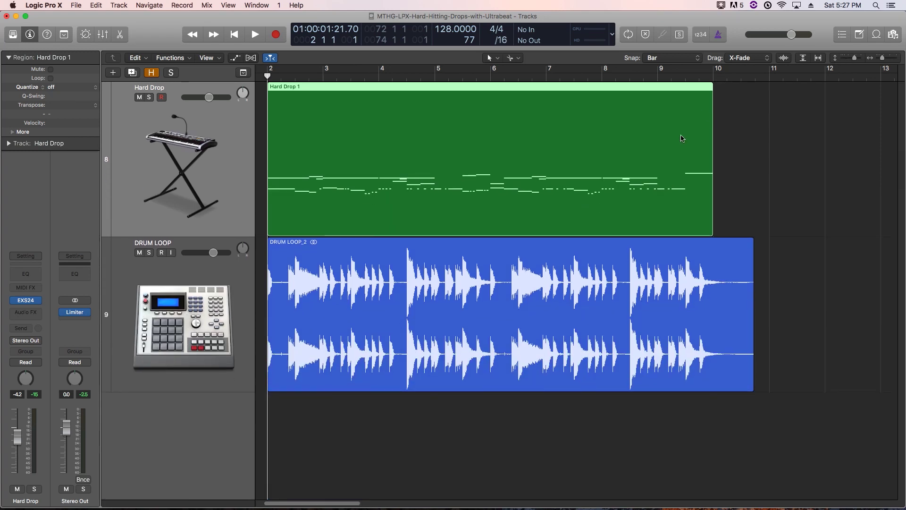
{"action": "key", "text": "u"}
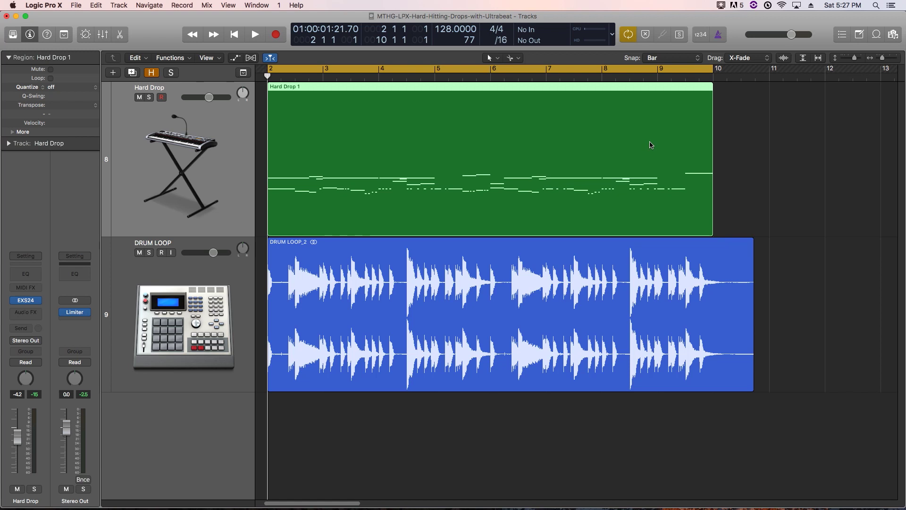
{"action": "key", "text": "space"}
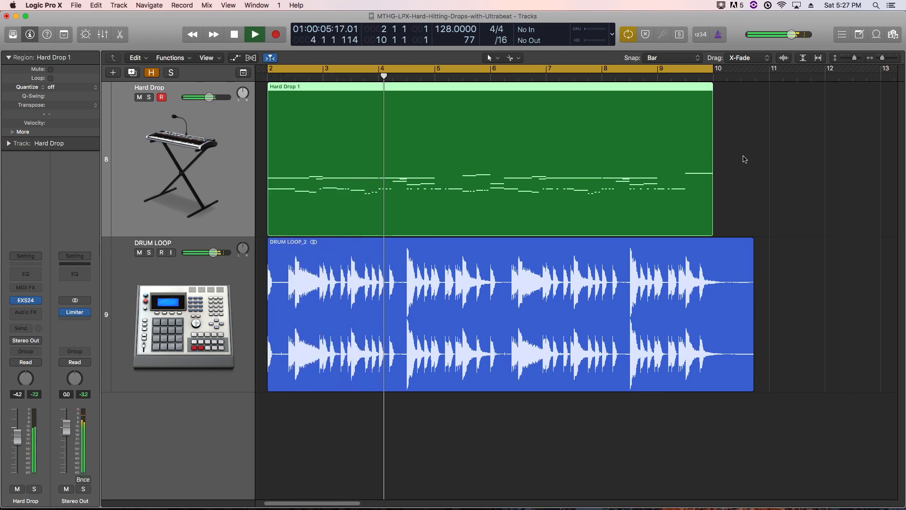
Stop playback and disarm recording on the Hard Drop track.
{"action": "key", "text": "space"}
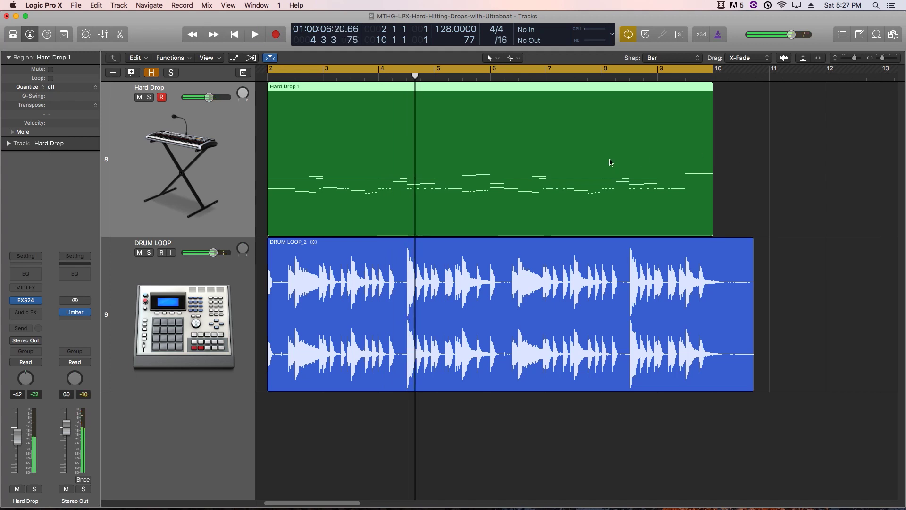
{"action": "left_click", "coordinate": [162, 98]}
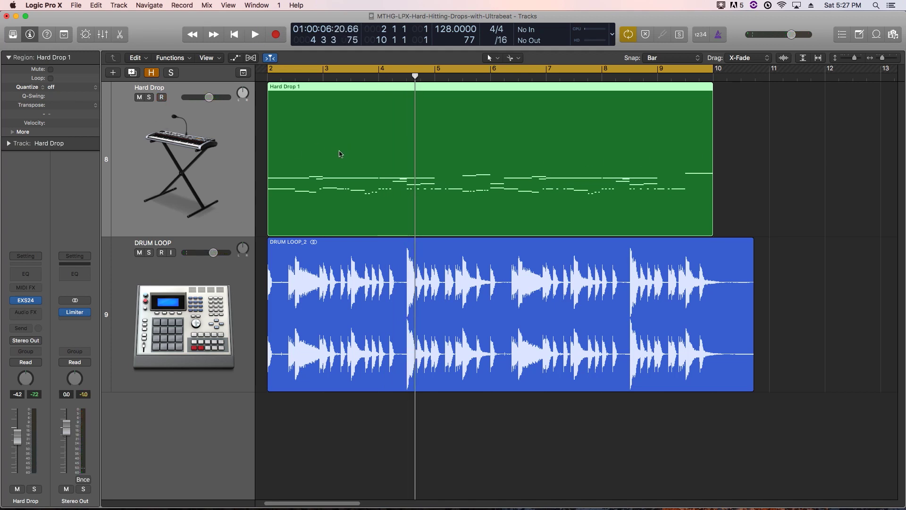
{"action": "left_click", "coordinate": [734, 198]}
{"action": "left_click", "coordinate": [222, 157]}
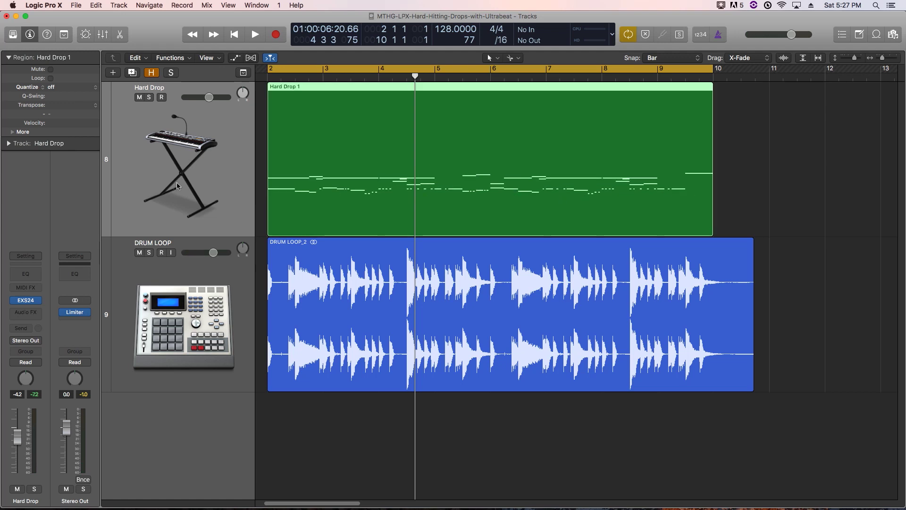
Reload the Hard Drop track's EXS24 sampler as a Multi-Output instrument and deselect the region.
{"action": "left_click", "coordinate": [39, 302]}
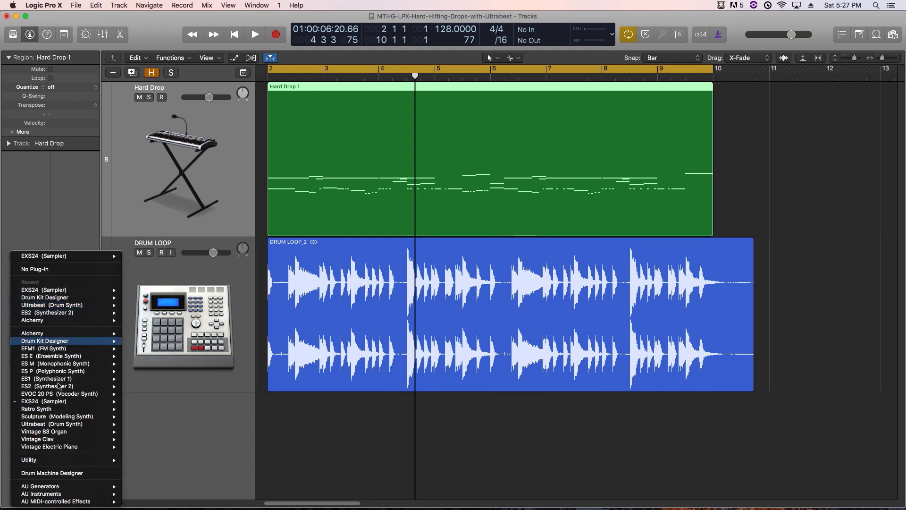
{"action": "mouse_move", "coordinate": [63, 402]}
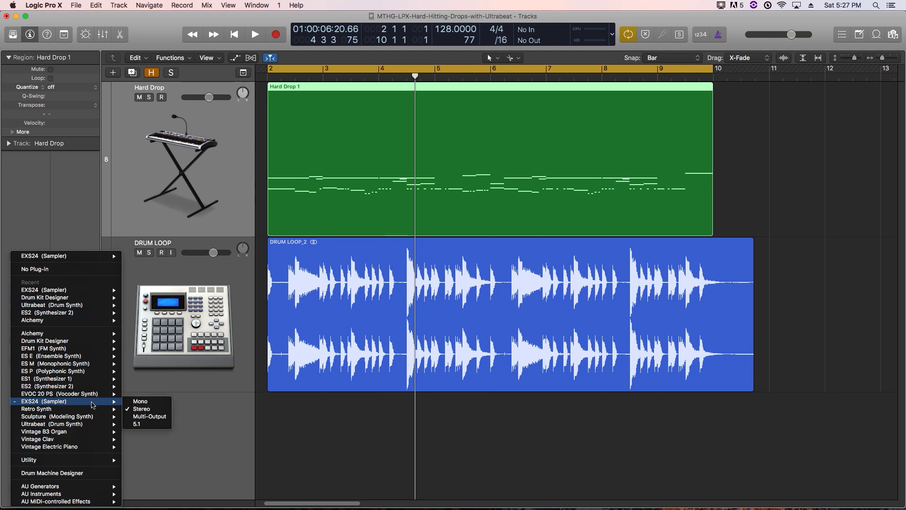
{"action": "left_click", "coordinate": [146, 420]}
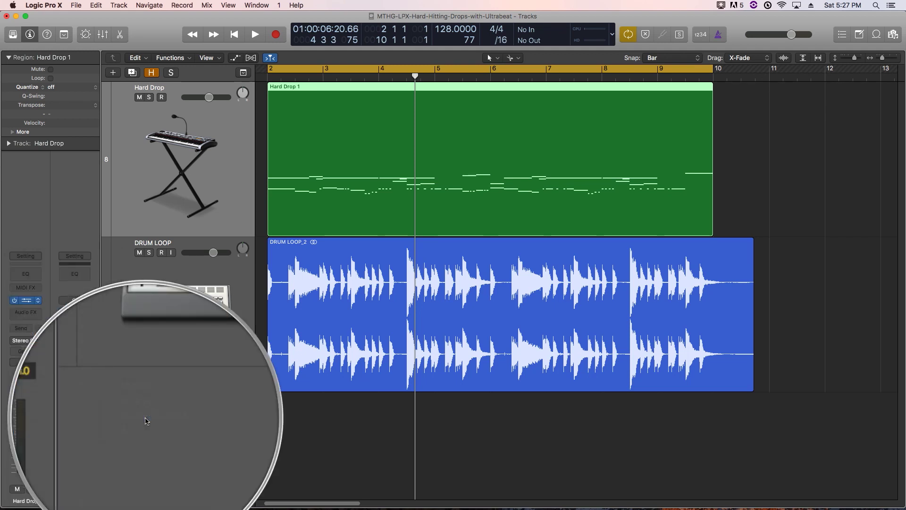
{"action": "left_click", "coordinate": [344, 426]}
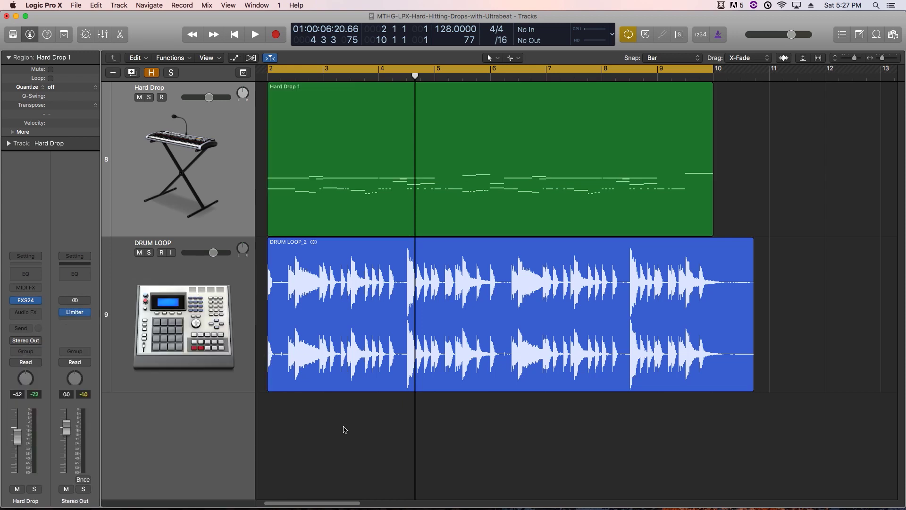
Open the Mixer in an enlarged window and add six aux channel strips for the Hard Drop sampler's outputs.
{"action": "key", "text": "super+2"}
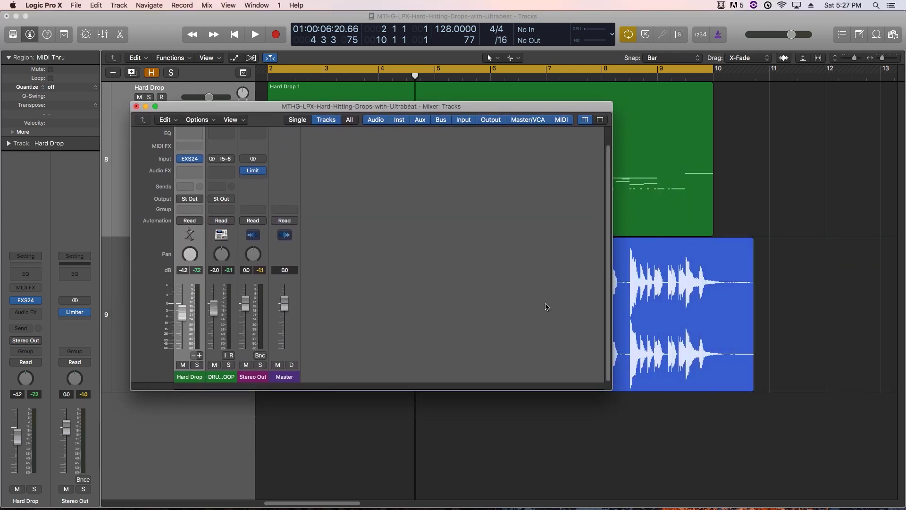
{"action": "left_click_drag", "start_coordinate": [613, 391], "coordinate": [778, 452]}
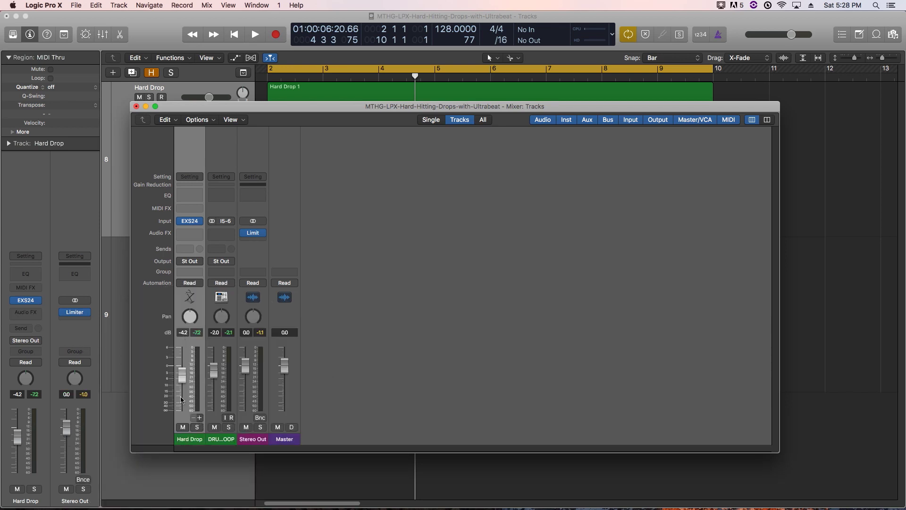
{"action": "left_click", "coordinate": [200, 418]}
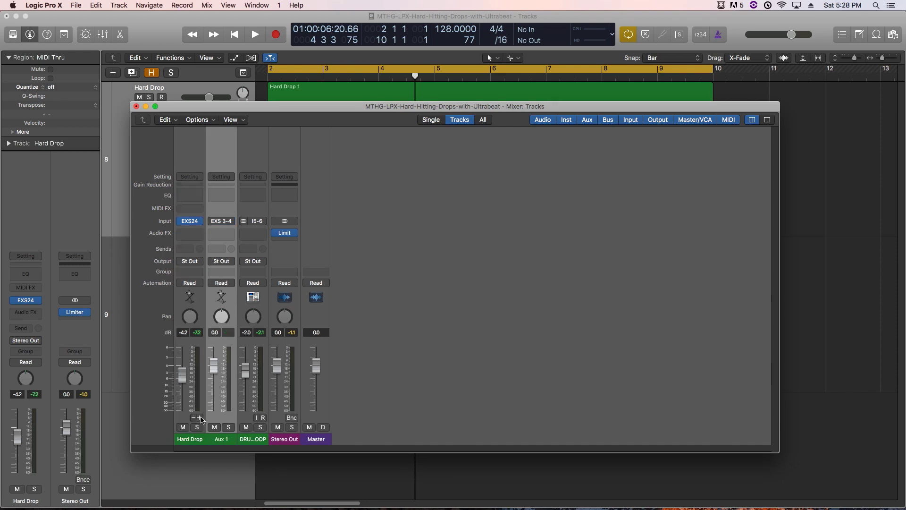
{"action": "left_click", "coordinate": [489, 376]}
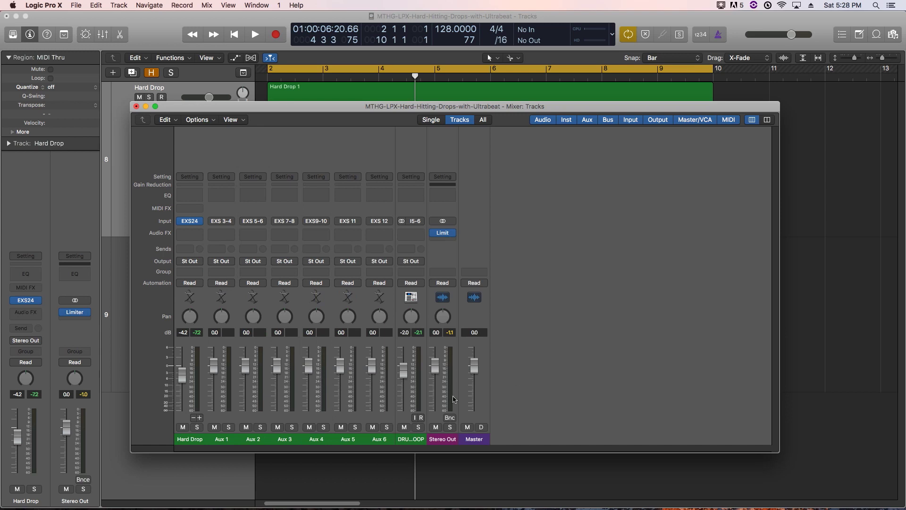
Rename the Hard Drop channel strip as Synth Strings.
{"action": "left_click", "coordinate": [198, 440]}
{"action": "type", "text": "Synth St"}
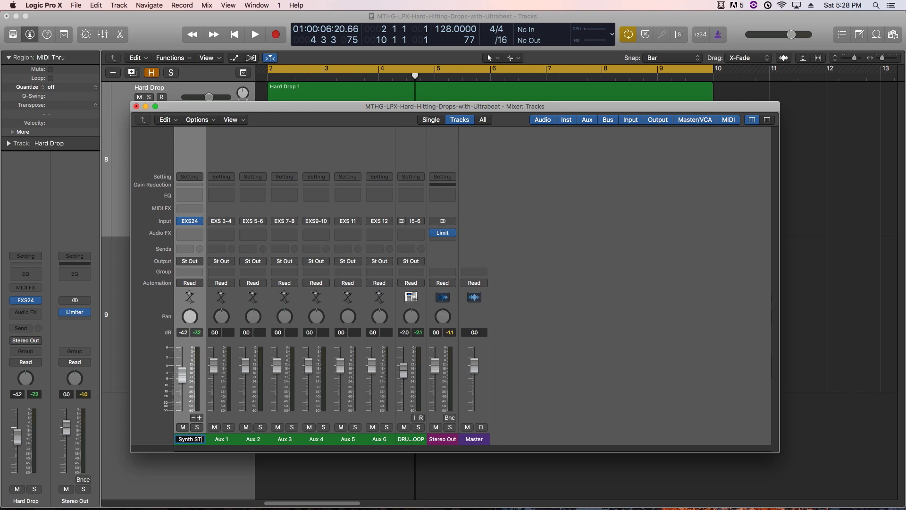
{"action": "type", "text": "rings"}
{"action": "key", "text": "Tab"}
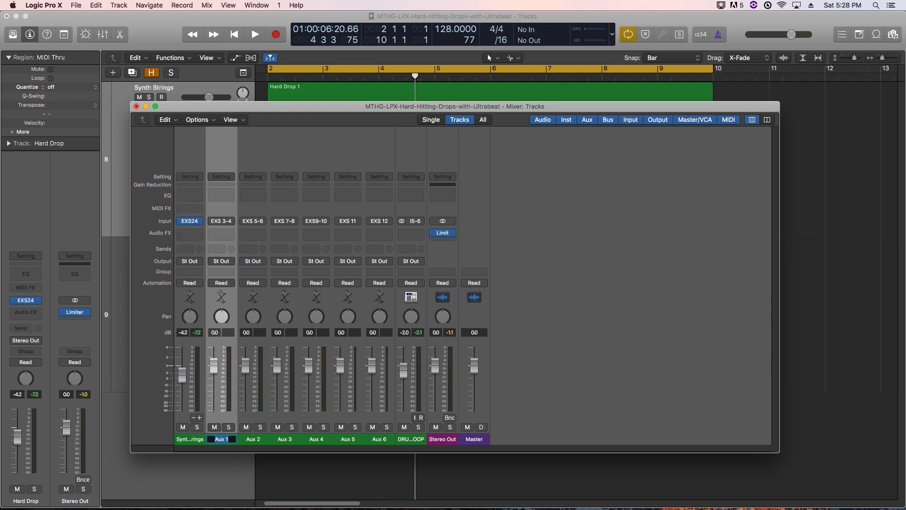
{"action": "key", "text": "Escape"}
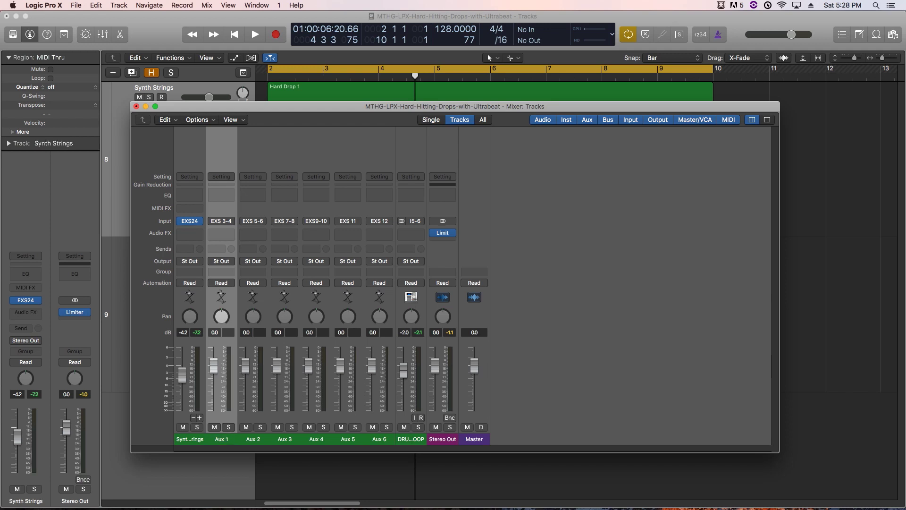
Rename Aux 1, Aux 2 and Aux 3 as Dist Bass, Bass Arp and High Arp.
{"action": "double_click", "coordinate": [221, 439]}
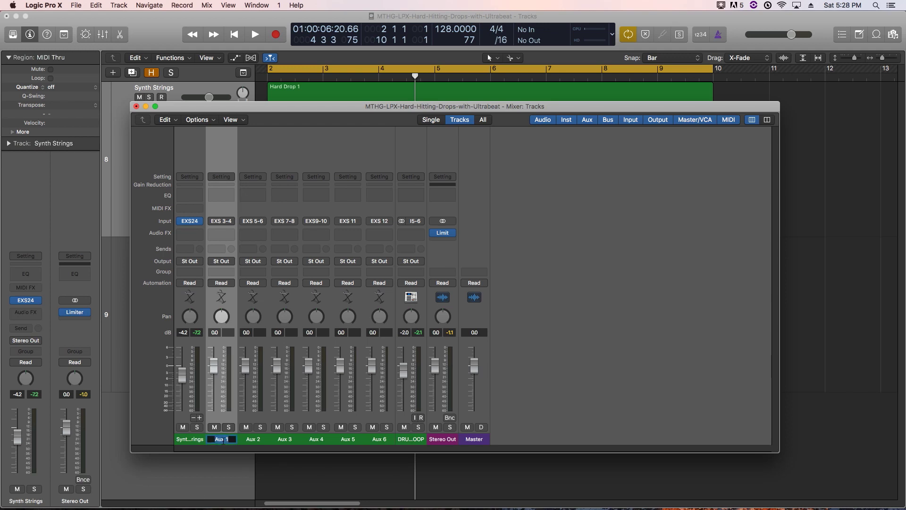
{"action": "type", "text": "Dist Bass"}
{"action": "key", "text": "Tab"}
{"action": "type", "text": "Bass Arp"}
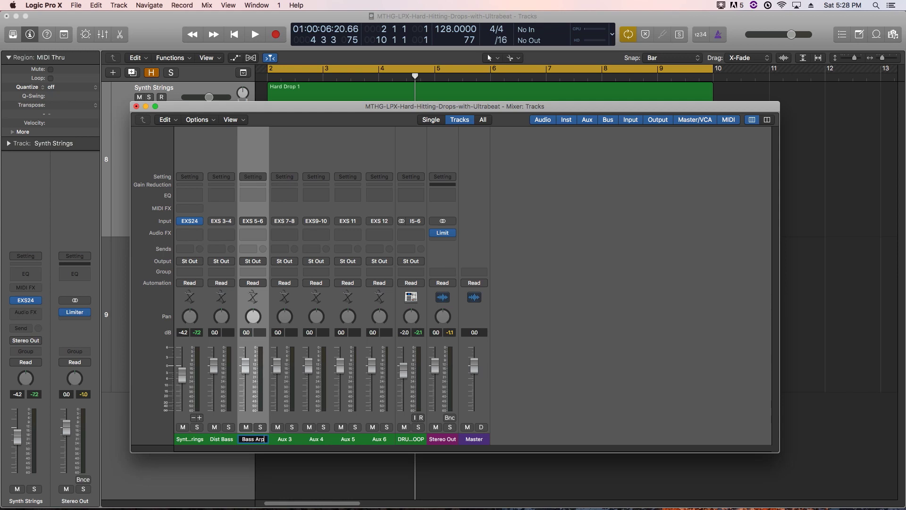
{"action": "key", "text": "Tab"}
{"action": "type", "text": "High Arp"}
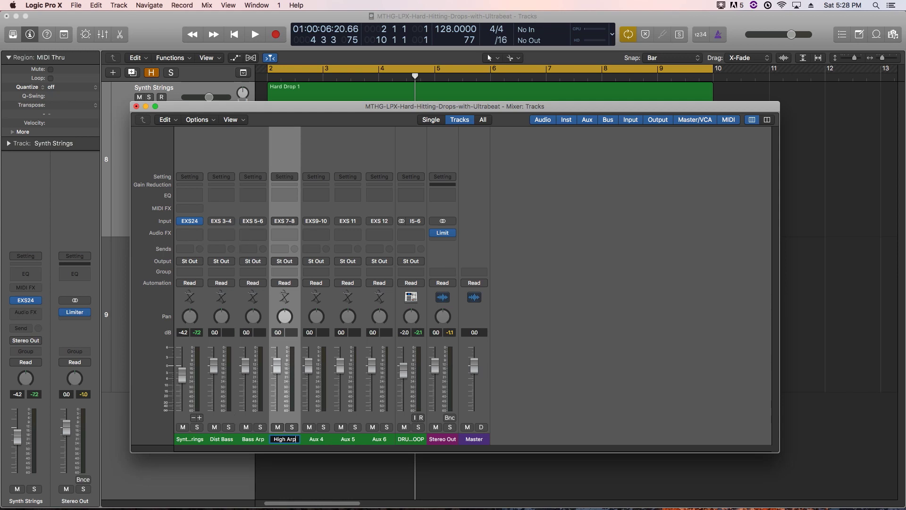
{"action": "key", "text": "Tab"}
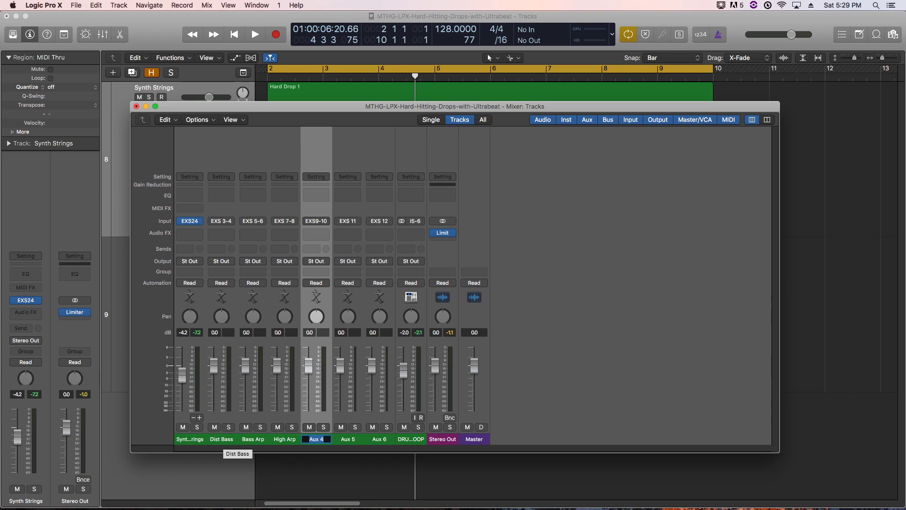
Rename Aux 4, Aux 5 and Aux 6 as Beepy FX, Orch Strings and Syn Arp.
{"action": "type", "text": "Beepy FX"}
{"action": "key", "text": "Tab"}
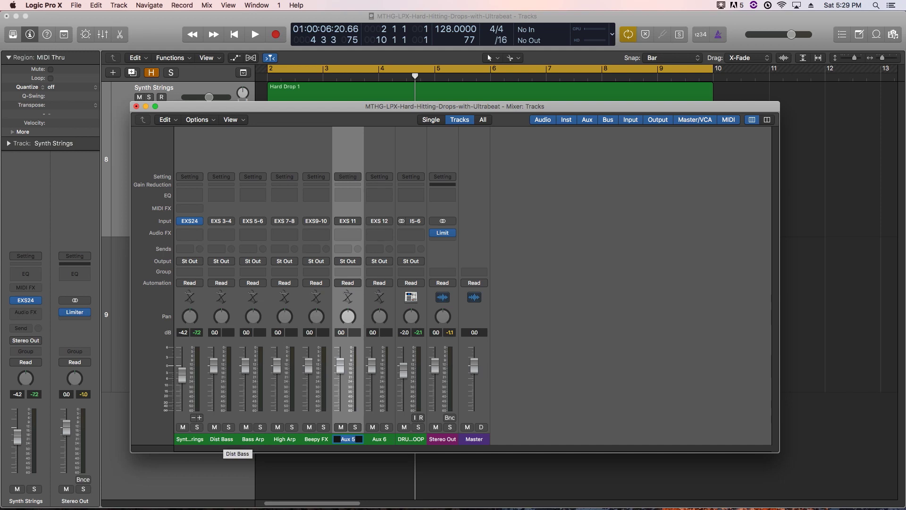
{"action": "type", "text": "Orch St"}
{"action": "type", "text": "rings"}
{"action": "key", "text": "Tab"}
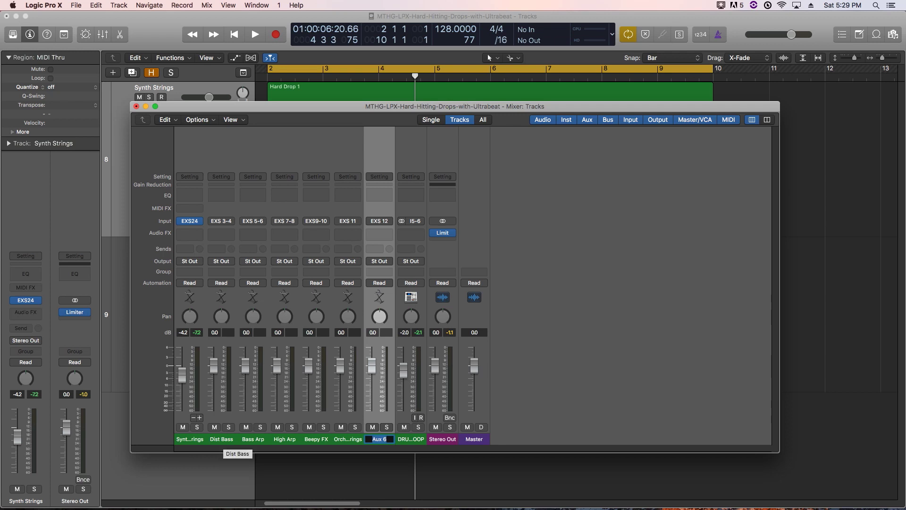
{"action": "type", "text": "Syn Arp"}
{"action": "key", "text": "Return"}
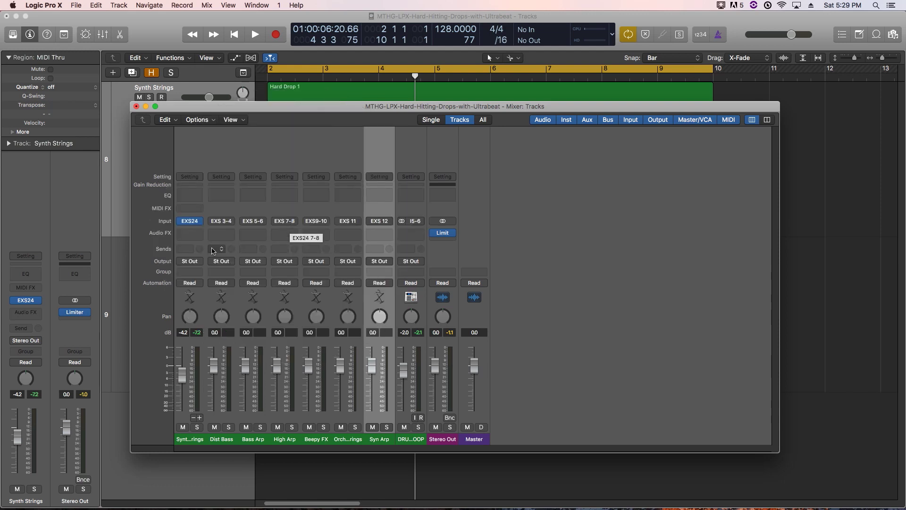
{"action": "left_click", "coordinate": [188, 250]}
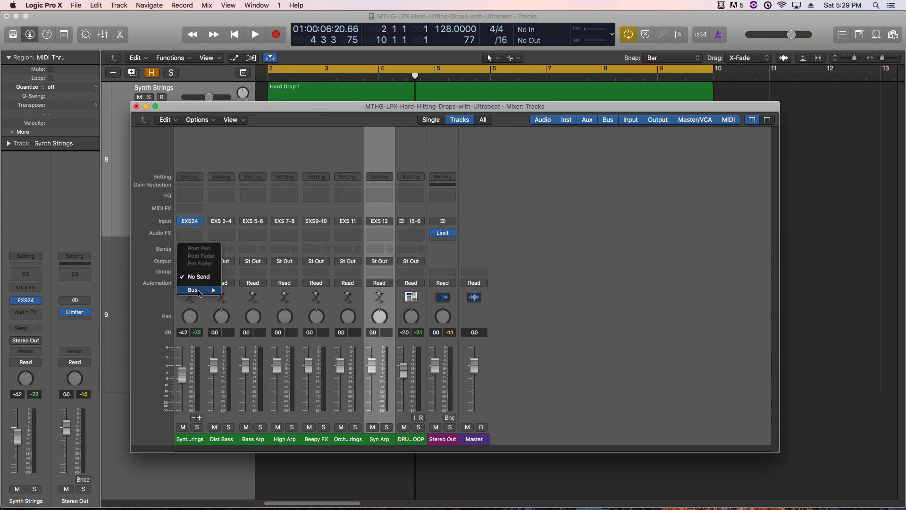
{"action": "mouse_move", "coordinate": [201, 289]}
{"action": "left_click", "coordinate": [593, 331]}
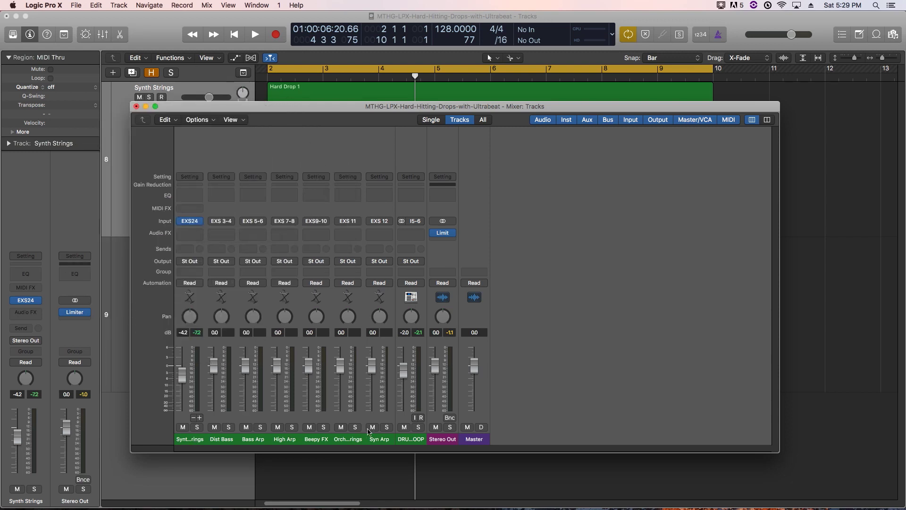
Lower the faders of the seven EXS24 channel strips together, and set the Synth Strings fader to -3.5 dB.
{"action": "left_click_drag", "start_coordinate": [385, 440], "coordinate": [196, 440]}
{"action": "left_click_drag", "start_coordinate": [283, 107], "coordinate": [281, 303]}
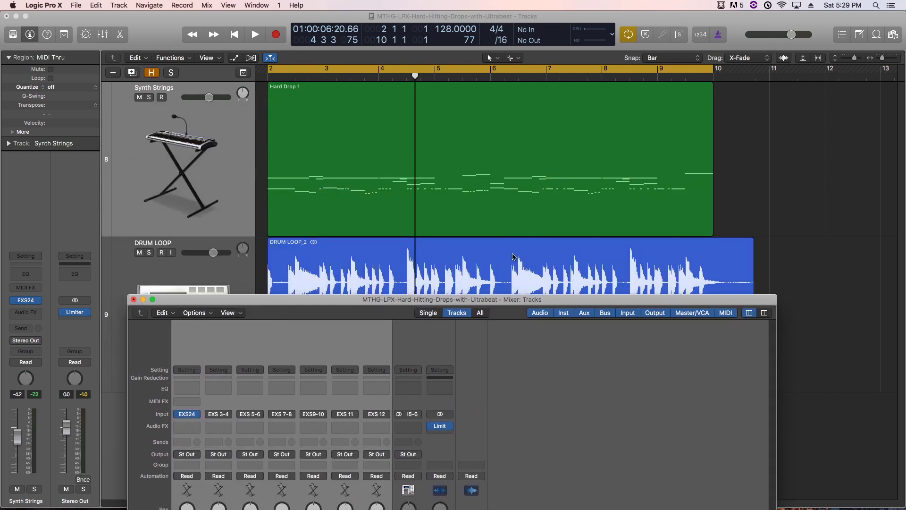
{"action": "left_click_drag", "start_coordinate": [508, 301], "coordinate": [519, 114]}
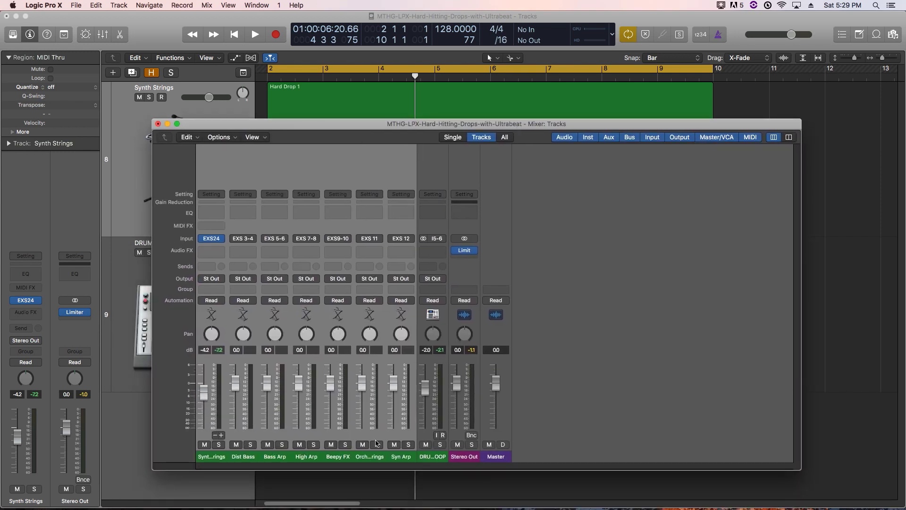
{"action": "left_click_drag", "start_coordinate": [394, 384], "coordinate": [398, 395]}
{"action": "left_click", "coordinate": [584, 385]}
{"action": "left_click_drag", "start_coordinate": [206, 404], "coordinate": [205, 399]}
Lower the faders from Dist Bass through DRUM LOOP together, bringing the six aux channels to -3.5 dB and DRUM LOOP to -3.1 dB.
{"action": "left_click_drag", "start_coordinate": [247, 457], "coordinate": [423, 452]}
{"action": "left_click_drag", "start_coordinate": [426, 397], "coordinate": [425, 401]}
{"action": "left_click", "coordinate": [603, 382]}
Open the EXS24 on the Synth Strings channel and its Instrument Editor, arranging both windows over the Mixer.
{"action": "left_click", "coordinate": [211, 239]}
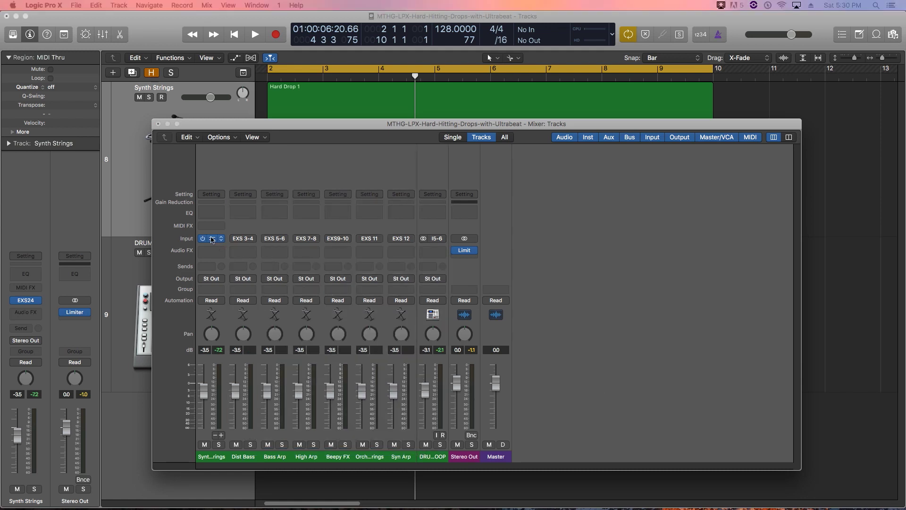
{"action": "left_click_drag", "start_coordinate": [905, 78], "coordinate": [603, 85]}
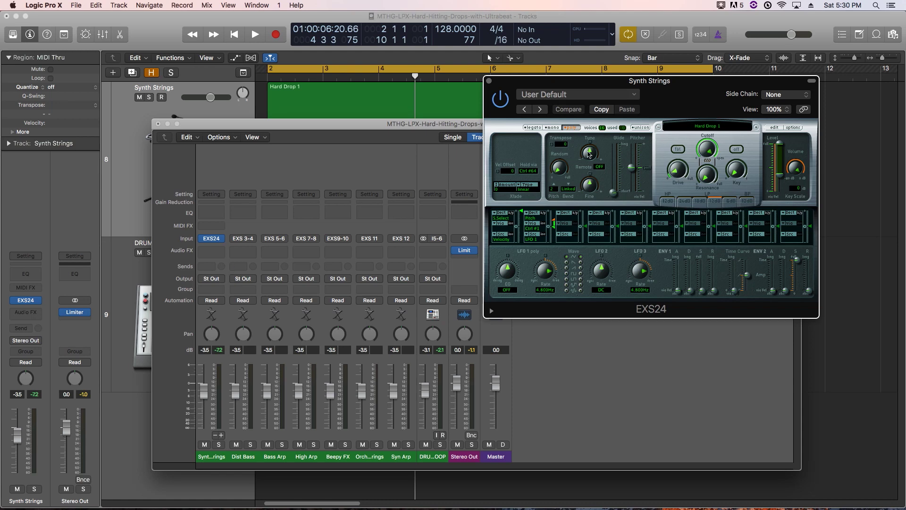
{"action": "left_click", "coordinate": [774, 128]}
{"action": "left_click_drag", "start_coordinate": [492, 161], "coordinate": [642, 77]}
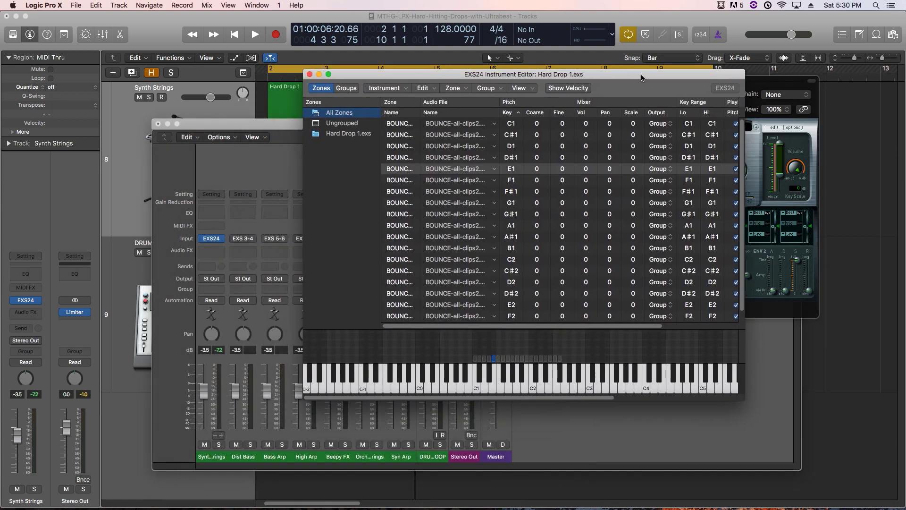
Audition the lowest samples, select the C1 to D#1 zones, and route their output to Main.
{"action": "left_click", "coordinate": [476, 389]}
{"action": "left_click", "coordinate": [481, 376]}
{"action": "left_click", "coordinate": [486, 384]}
{"action": "left_click", "coordinate": [488, 375]}
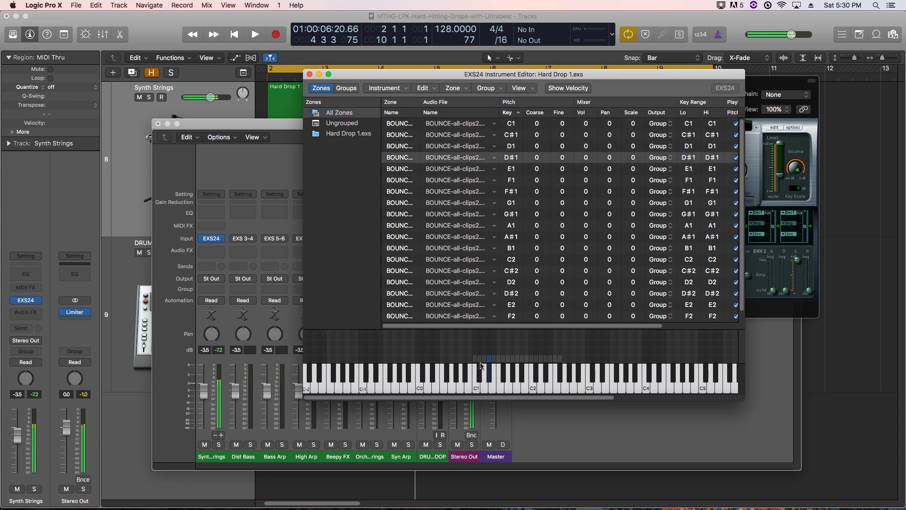
{"action": "left_click_drag", "start_coordinate": [472, 345], "coordinate": [494, 355]}
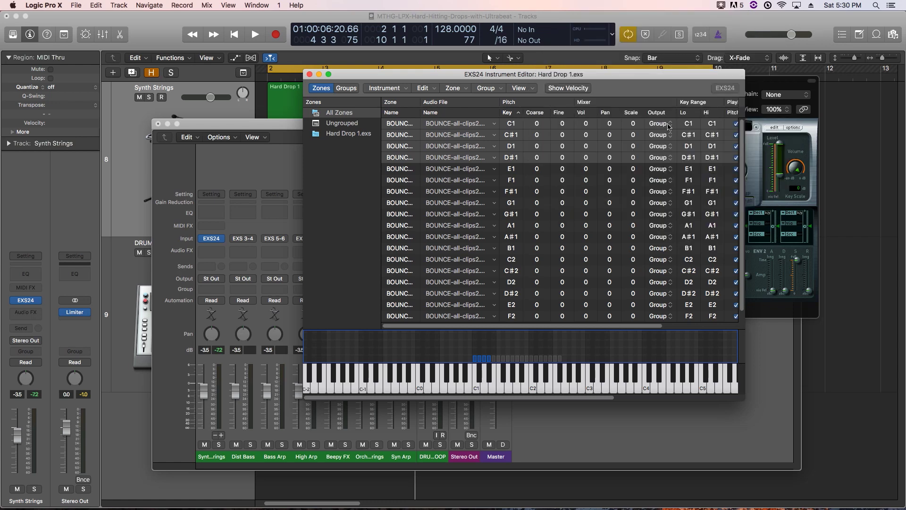
{"action": "left_click", "coordinate": [668, 124]}
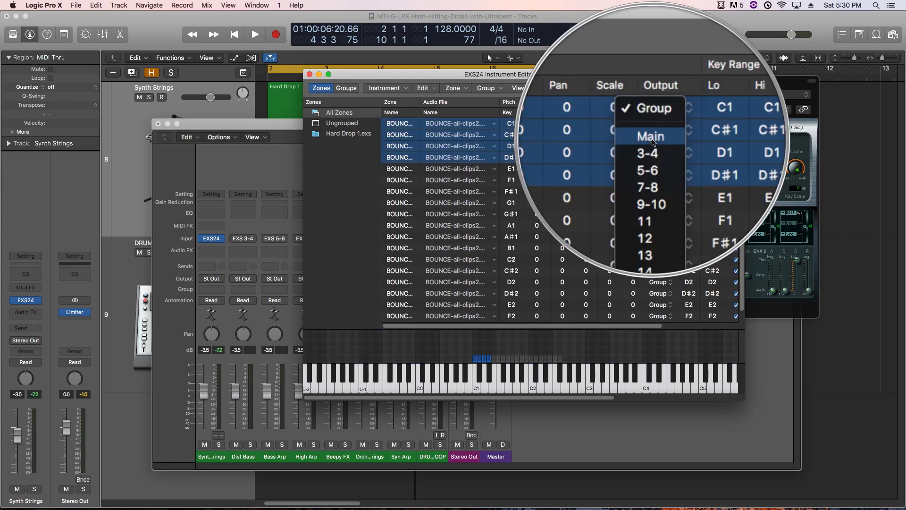
{"action": "left_click", "coordinate": [652, 142]}
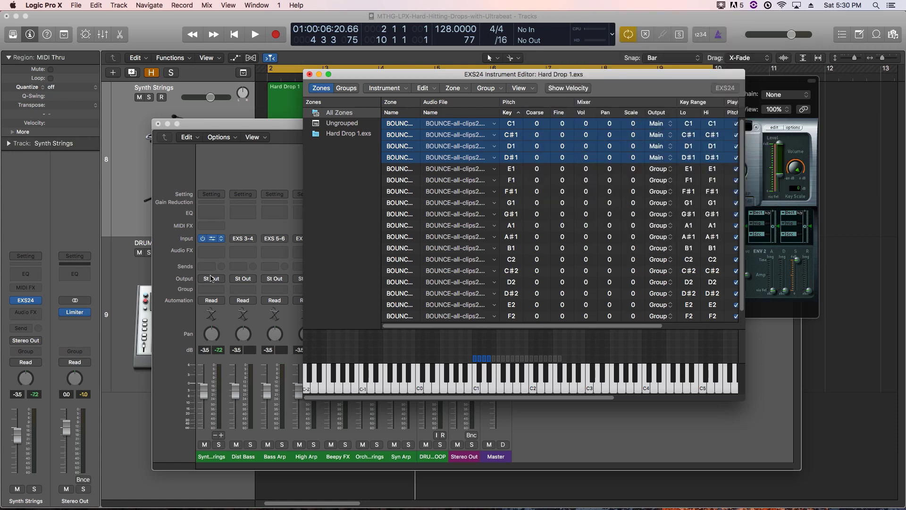
Select the E1 zone and set its output to 3-4.
{"action": "left_click", "coordinate": [493, 372]}
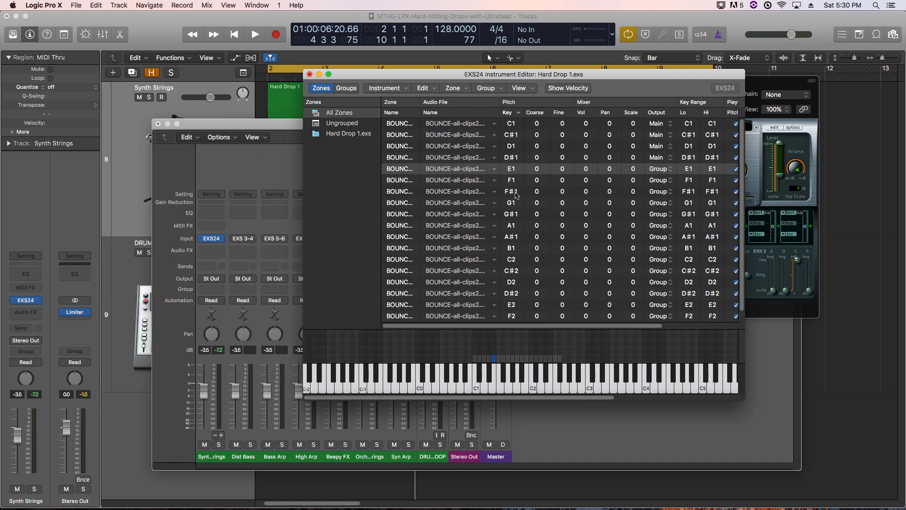
{"action": "left_click", "coordinate": [667, 170]}
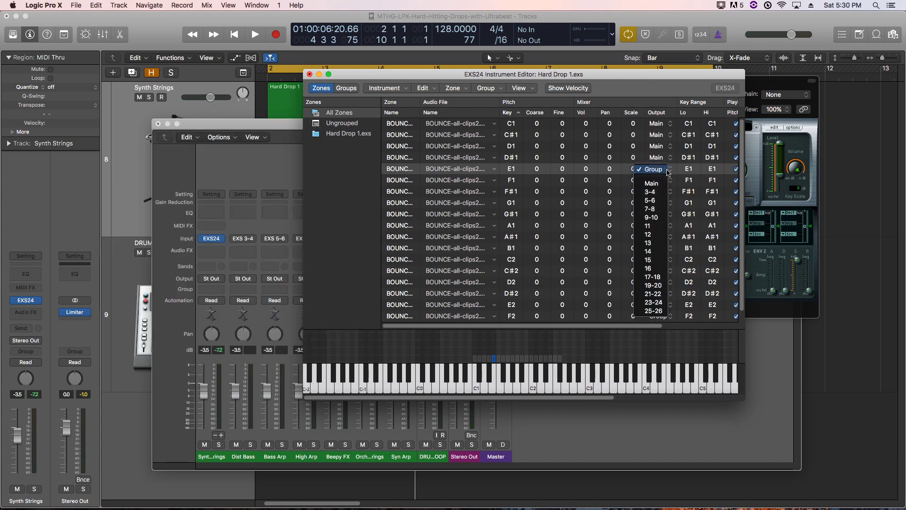
{"action": "left_click", "coordinate": [659, 192]}
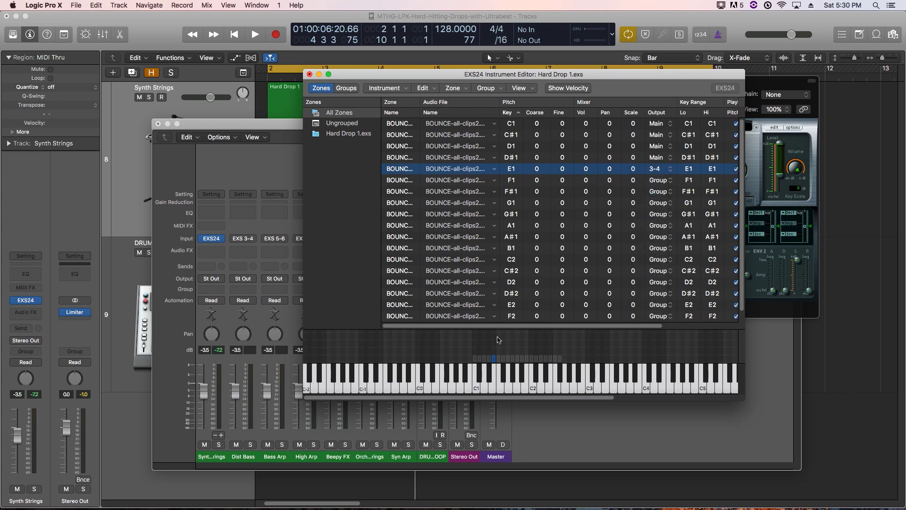
Audition the E1 to G#1 samples, then select the F1 to G#1 zones and set their output to 5-6.
{"action": "left_click", "coordinate": [493, 390]}
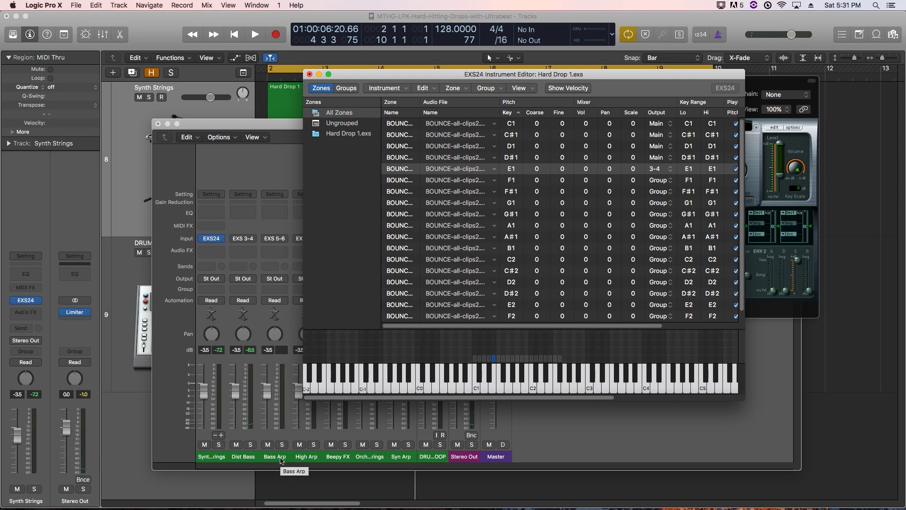
{"action": "left_click", "coordinate": [500, 389]}
{"action": "left_click", "coordinate": [503, 377]}
{"action": "left_click", "coordinate": [511, 391]}
{"action": "left_click", "coordinate": [513, 375]}
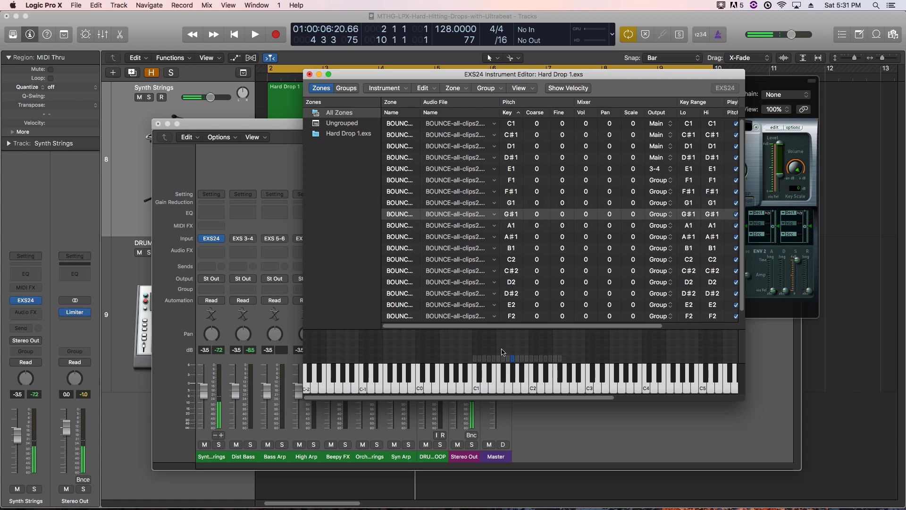
{"action": "left_click_drag", "start_coordinate": [499, 348], "coordinate": [512, 360]}
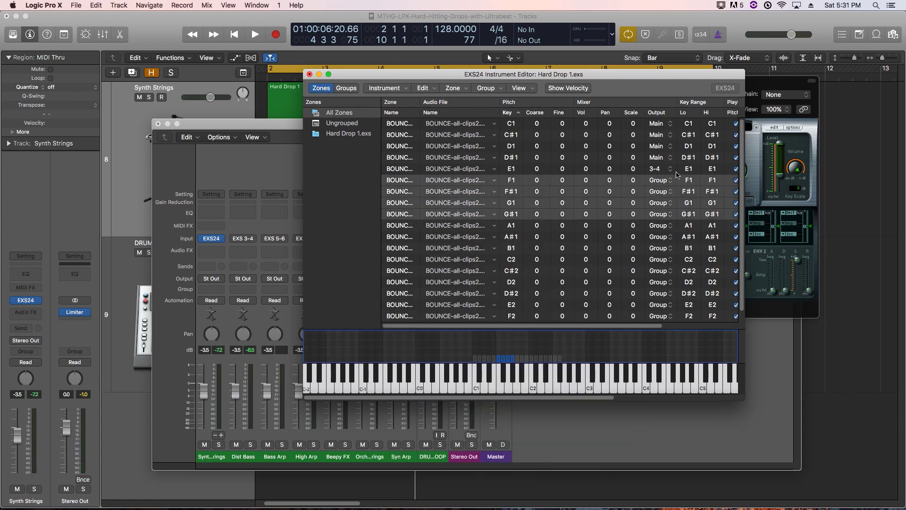
{"action": "left_click", "coordinate": [670, 181]}
{"action": "left_click", "coordinate": [658, 211]}
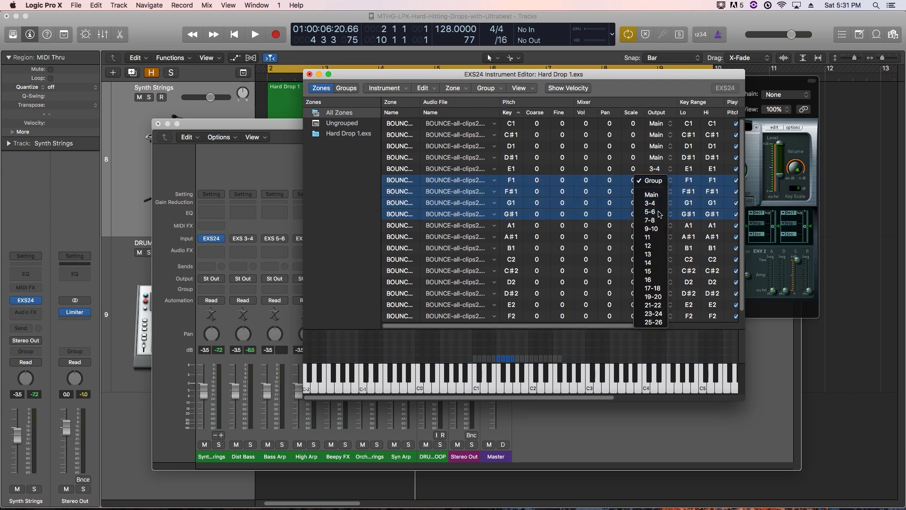
{"action": "left_click", "coordinate": [505, 388]}
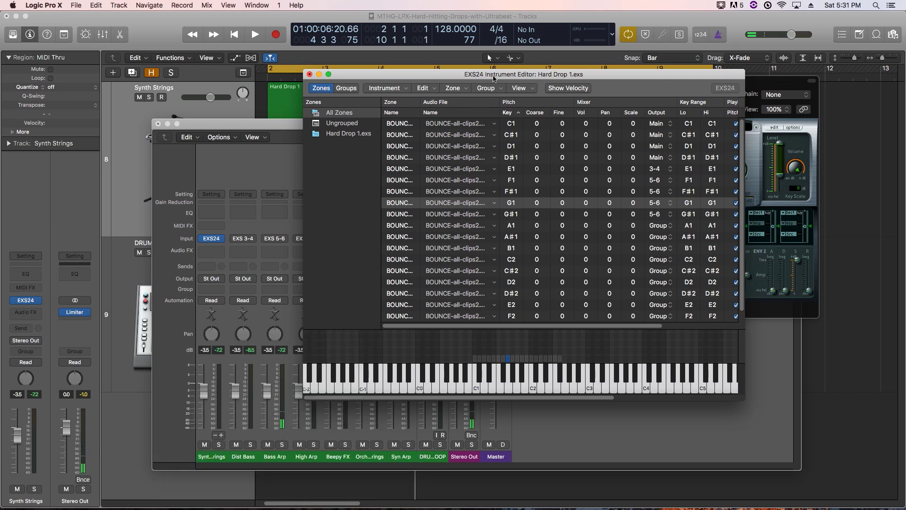
Shift the Instrument Editor to uncover more Mixer channels and audition the A1 to C2 samples.
{"action": "left_click_drag", "start_coordinate": [497, 79], "coordinate": [540, 79]}
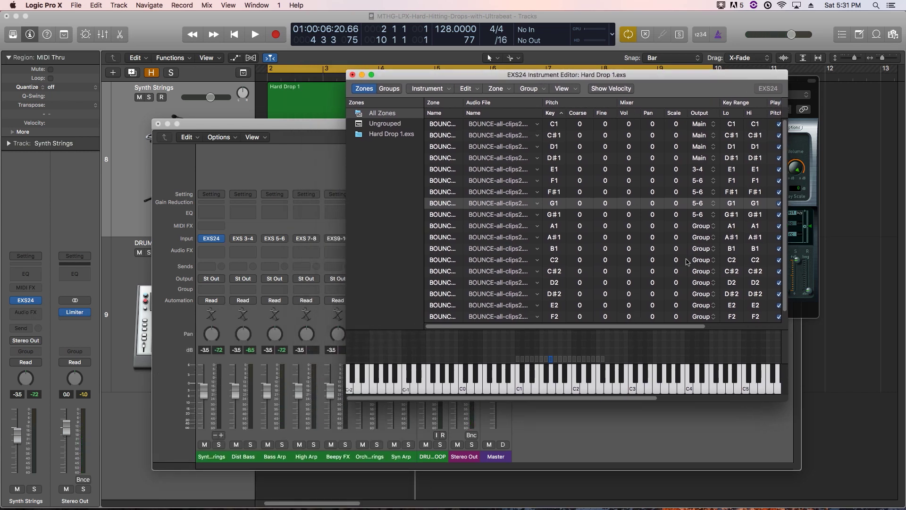
{"action": "left_click", "coordinate": [558, 380]}
{"action": "left_click", "coordinate": [559, 390]}
{"action": "left_click", "coordinate": [563, 380]}
{"action": "left_click", "coordinate": [568, 389]}
{"action": "left_click", "coordinate": [574, 389]}
{"action": "left_click", "coordinate": [567, 389]}
{"action": "left_click", "coordinate": [559, 389]}
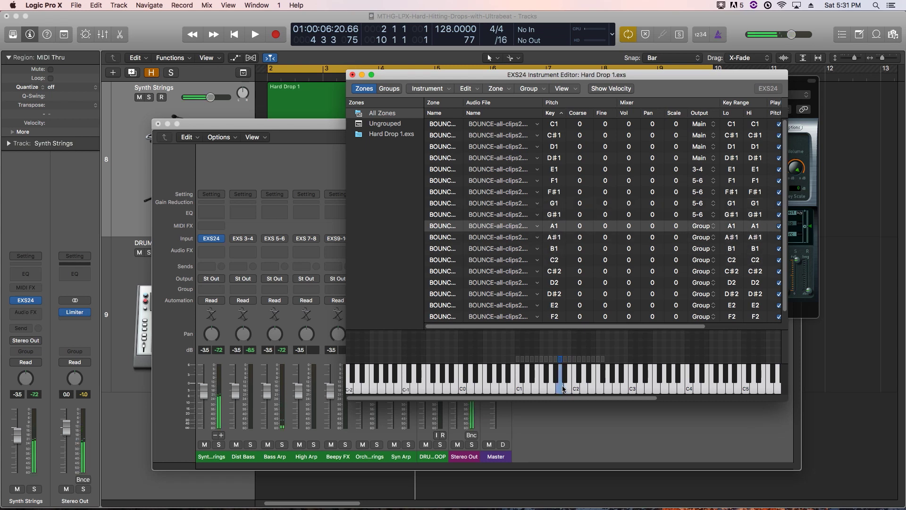
Select the A1 to C2 zones, set their output to 7-8, and audition the B1 sample.
{"action": "left_click", "coordinate": [570, 358]}
{"action": "left_click_drag", "start_coordinate": [569, 355], "coordinate": [573, 360]}
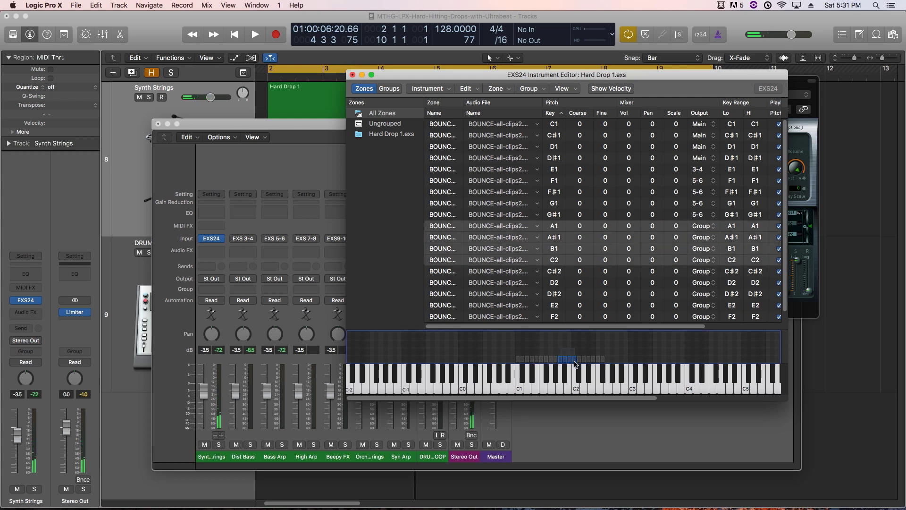
{"action": "left_click", "coordinate": [699, 228]}
{"action": "left_click", "coordinate": [699, 267]}
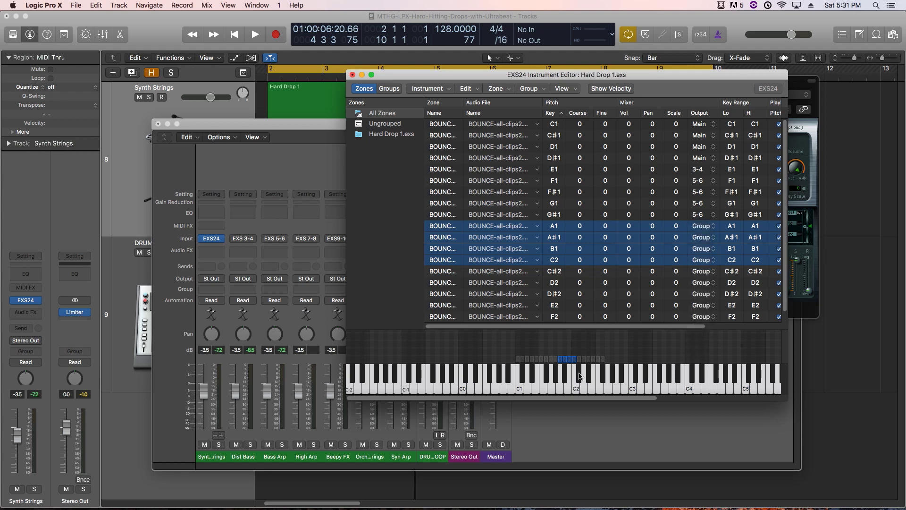
{"action": "left_click", "coordinate": [569, 386]}
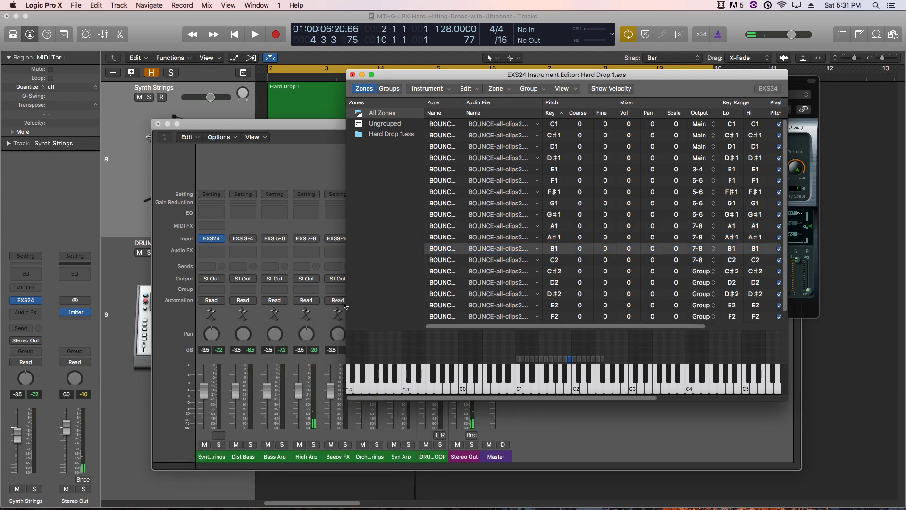
Move the Instrument Editor clear of the EXS 11 channel, audition C#2, and set its zone output to 9-10.
{"action": "left_click_drag", "start_coordinate": [445, 77], "coordinate": [484, 76]}
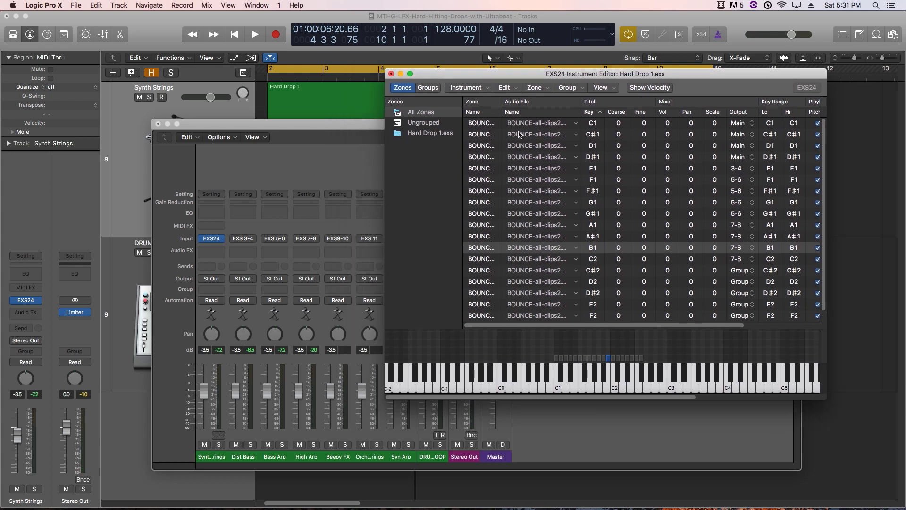
{"action": "left_click", "coordinate": [613, 387]}
{"action": "left_click", "coordinate": [617, 379]}
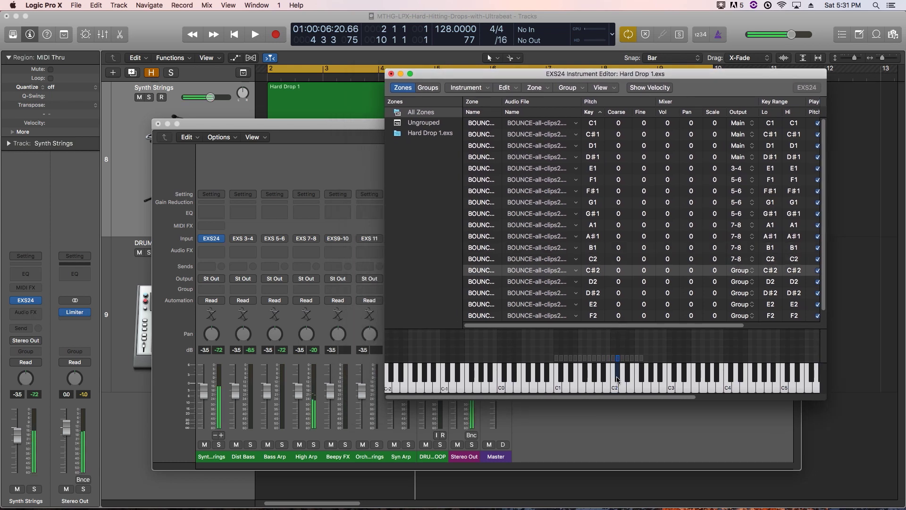
{"action": "left_click", "coordinate": [743, 271]}
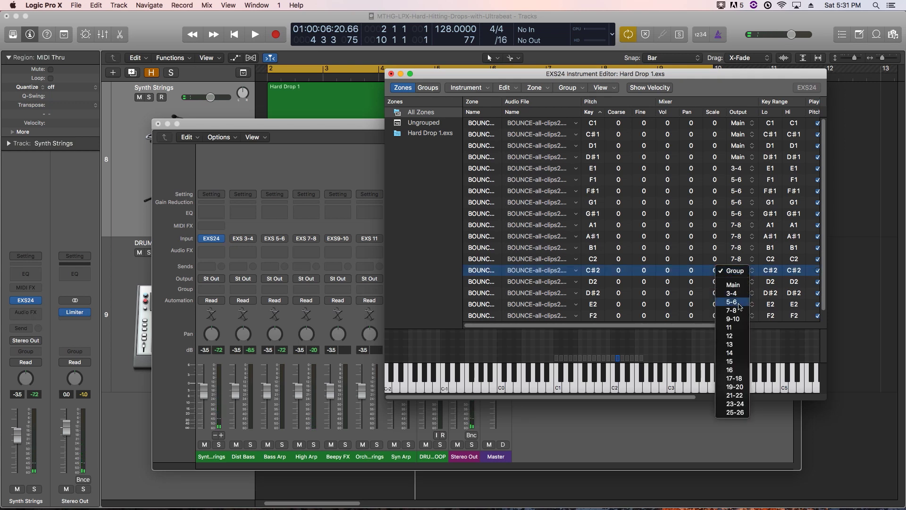
{"action": "left_click", "coordinate": [733, 318]}
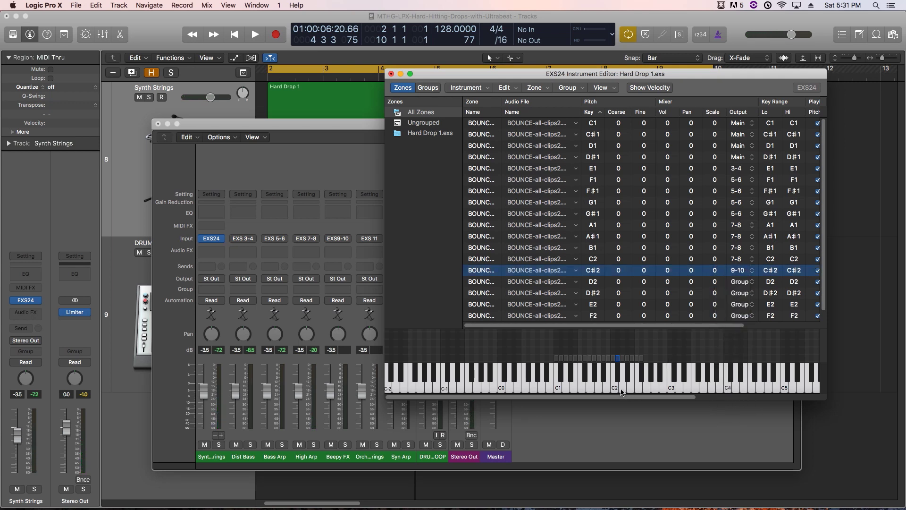
Audition the F2 sample, select the D2 to F2 zones, and set their output to 17-18.
{"action": "left_click_drag", "start_coordinate": [623, 358], "coordinate": [636, 361]}
{"action": "left_click", "coordinate": [637, 381]}
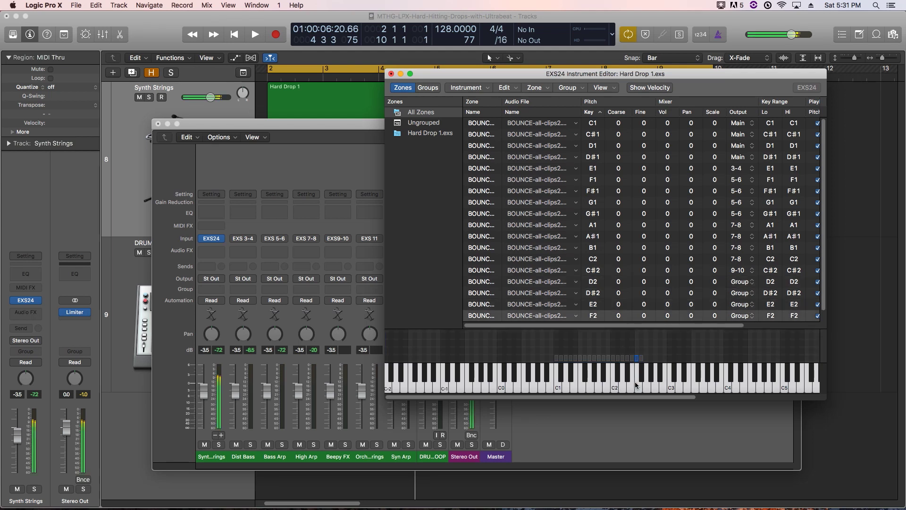
{"action": "left_click_drag", "start_coordinate": [623, 357], "coordinate": [636, 358]}
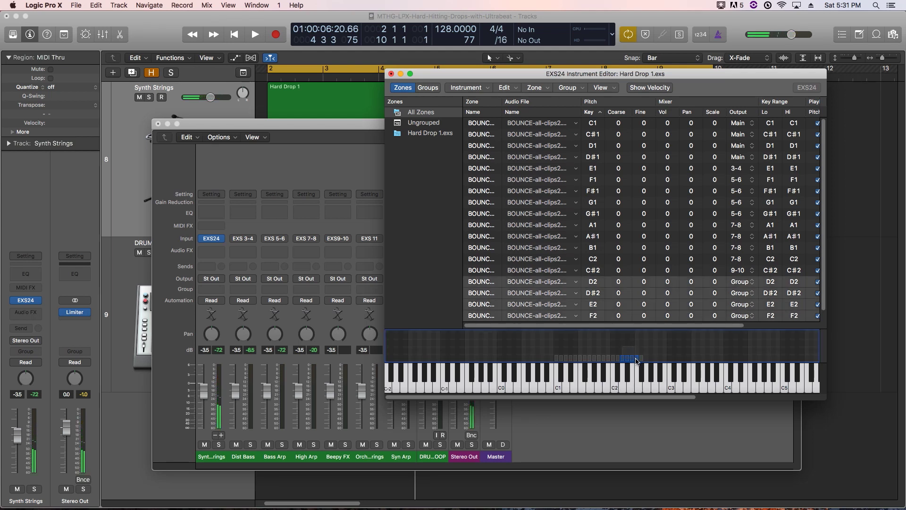
{"action": "left_click", "coordinate": [742, 283]}
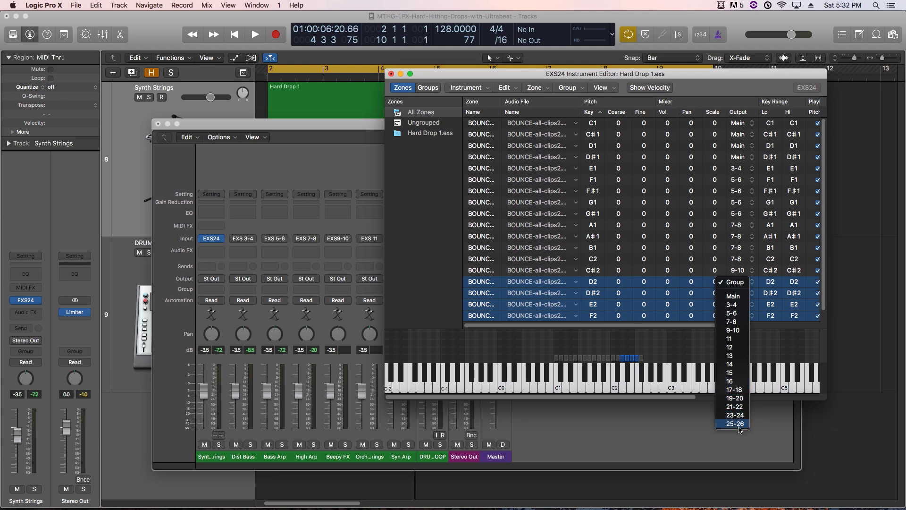
{"action": "left_click", "coordinate": [741, 391]}
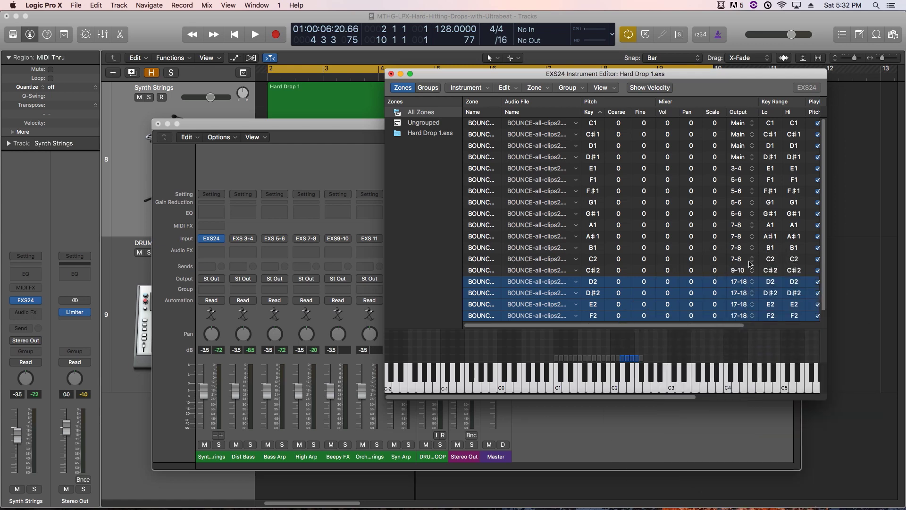
Set the F#2 zone's output to 19-20 and close the Instrument Editor.
{"action": "scroll", "coordinate": [750, 264], "scroll_direction": "down", "scroll_amount": 1}
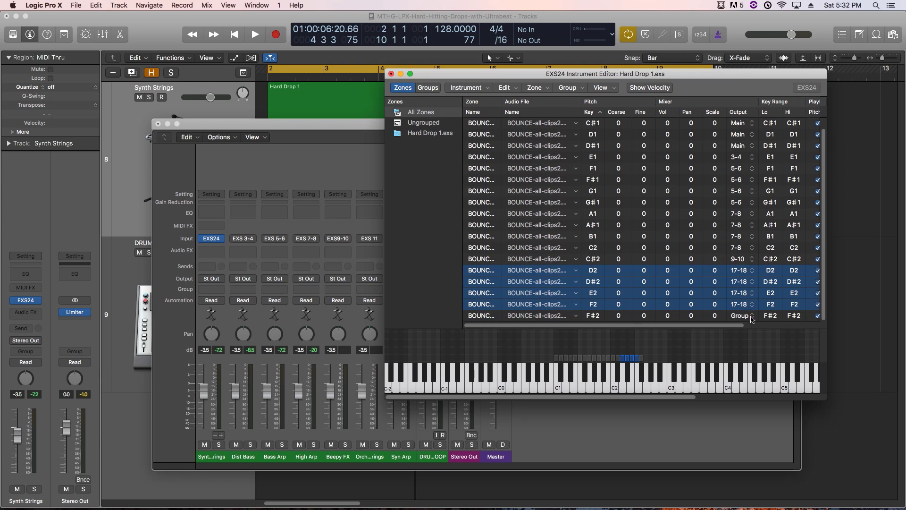
{"action": "left_click", "coordinate": [751, 319]}
{"action": "left_click", "coordinate": [741, 435]}
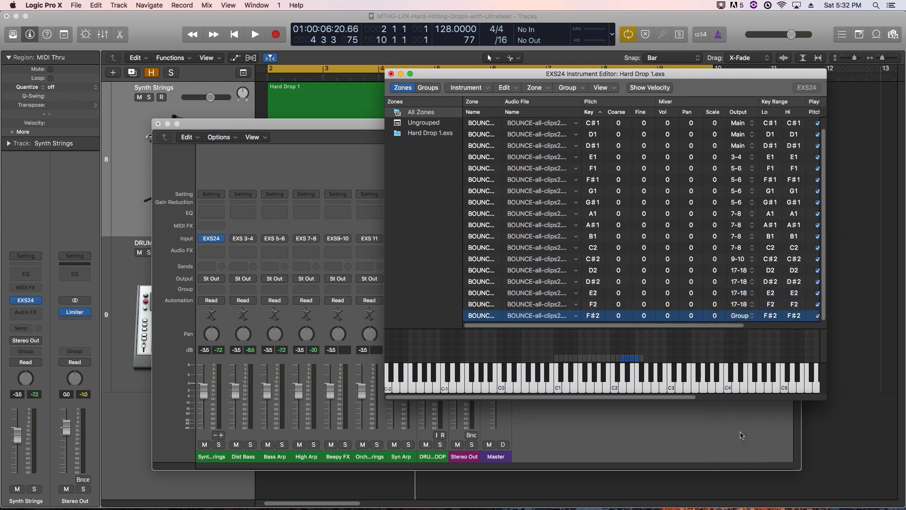
{"action": "key", "text": "super+w"}
{"action": "left_click", "coordinate": [534, 175]}
{"action": "left_click", "coordinate": [391, 74]}
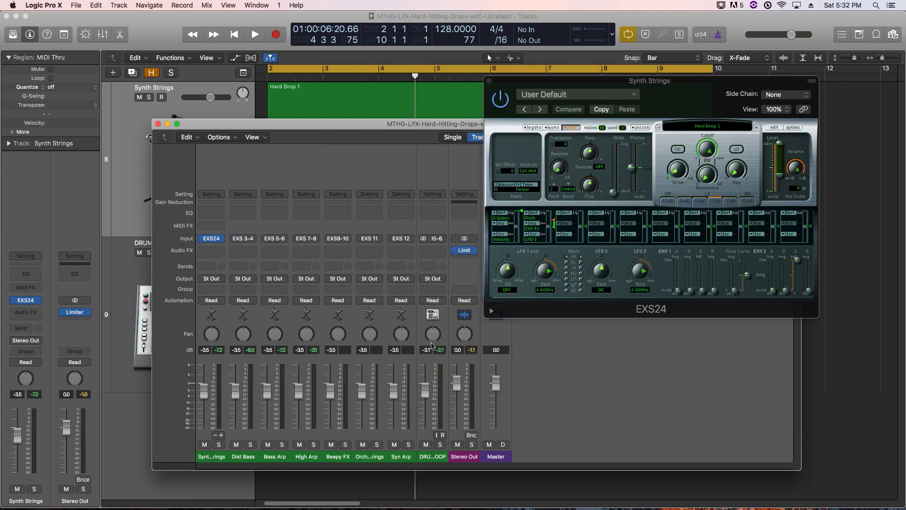
Change the Orch Strings channel's input to EXS24 17-18 and the Syn Arp channel's input to EXS24 19-20.
{"action": "left_click", "coordinate": [380, 242]}
{"action": "mouse_move", "coordinate": [382, 280]}
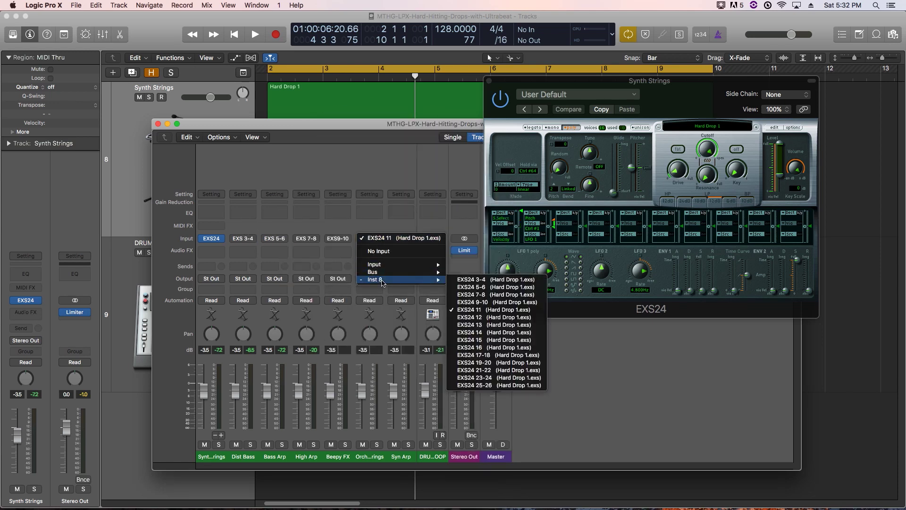
{"action": "left_click", "coordinate": [494, 357]}
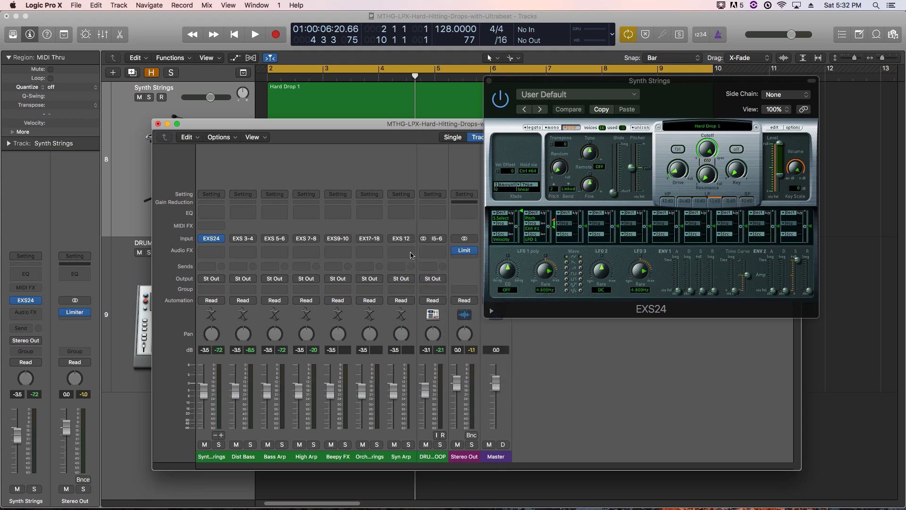
{"action": "left_click", "coordinate": [401, 238]}
{"action": "mouse_move", "coordinate": [417, 280]}
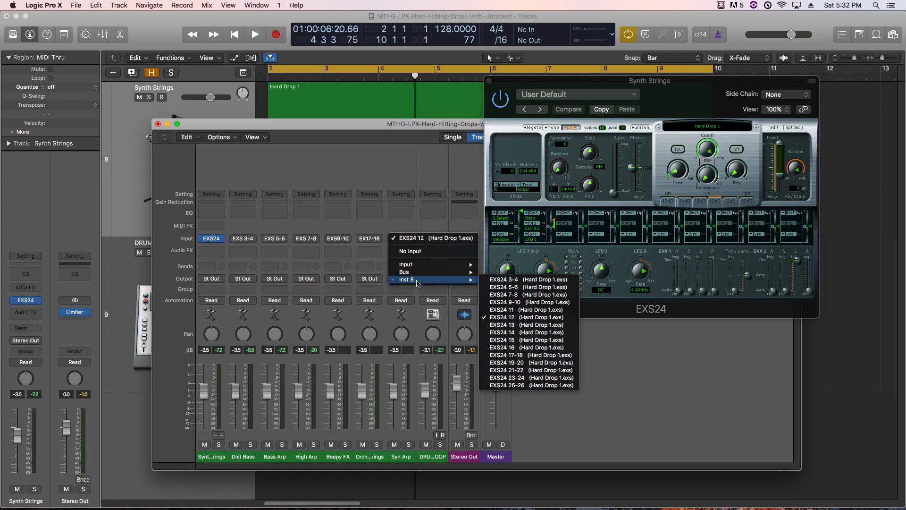
{"action": "left_click", "coordinate": [525, 363]}
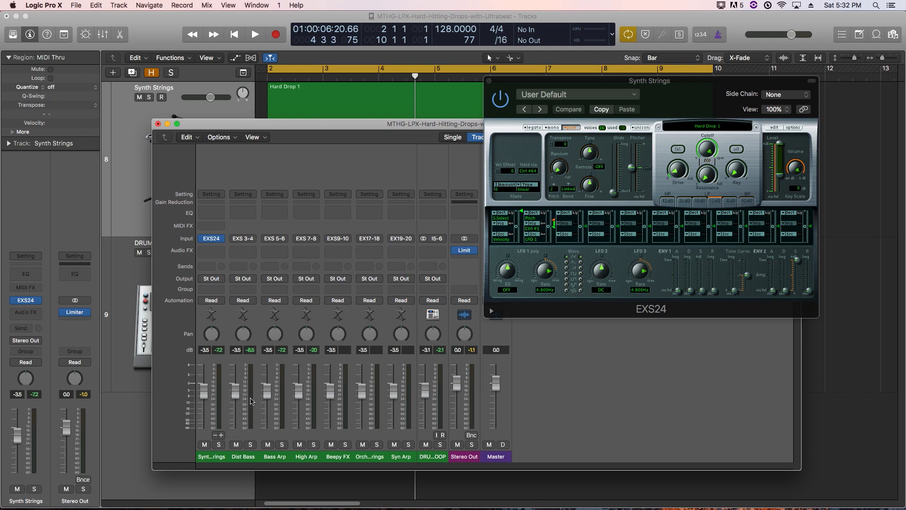
Mute DRUM LOOP during playback and pan Synth Strings +22, Bass Arp -33, High Arp +30, Beepy FX -38, Orch Strings -27, and Syn Arp +25.
{"action": "key", "text": "space"}
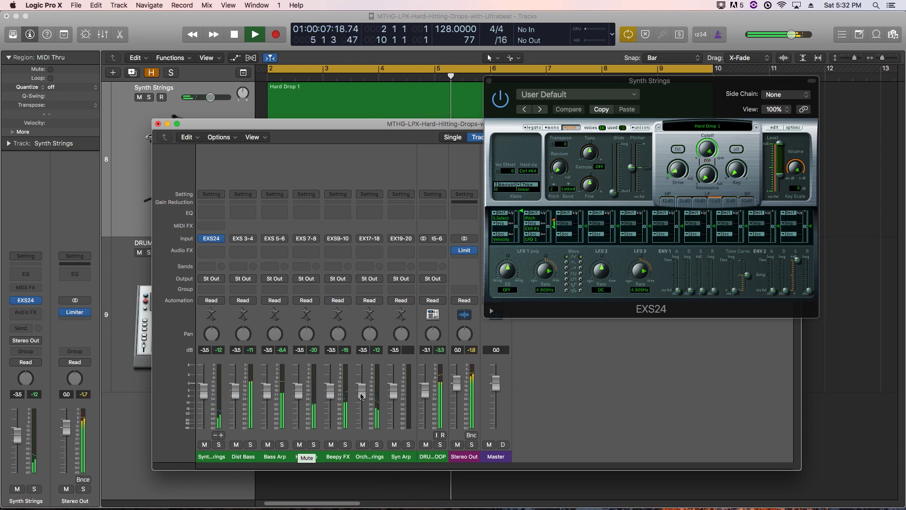
{"action": "left_click", "coordinate": [426, 445]}
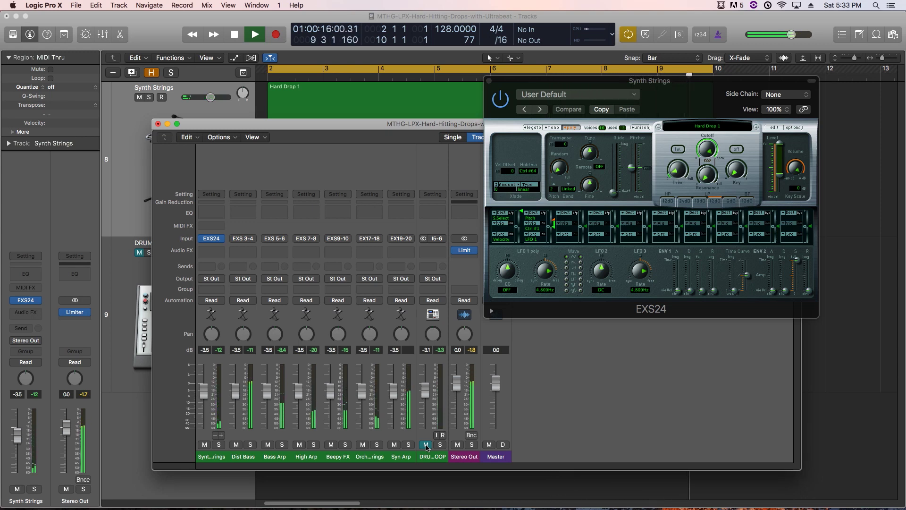
{"action": "key", "text": "space"}
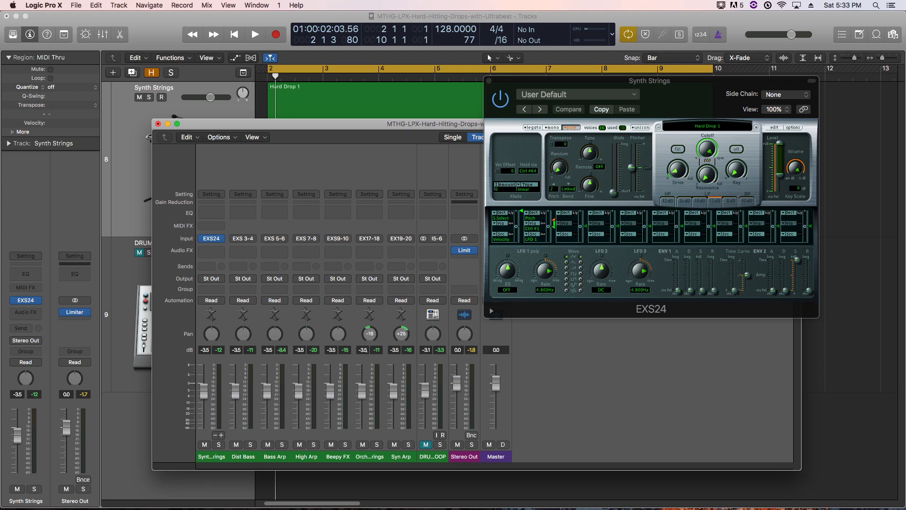
{"action": "left_click_drag", "start_coordinate": [211, 338], "coordinate": [212, 330]}
{"action": "left_click_drag", "start_coordinate": [306, 334], "coordinate": [306, 324]}
Lower the Mixer window, close the EXS24 window, and select the Hard Drop 1 region.
{"action": "left_click_drag", "start_coordinate": [303, 127], "coordinate": [301, 274]}
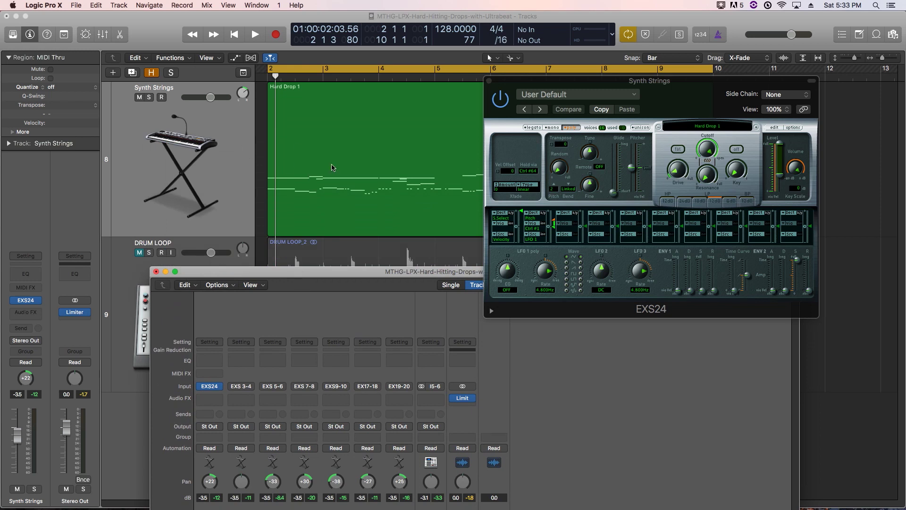
{"action": "left_click", "coordinate": [488, 81]}
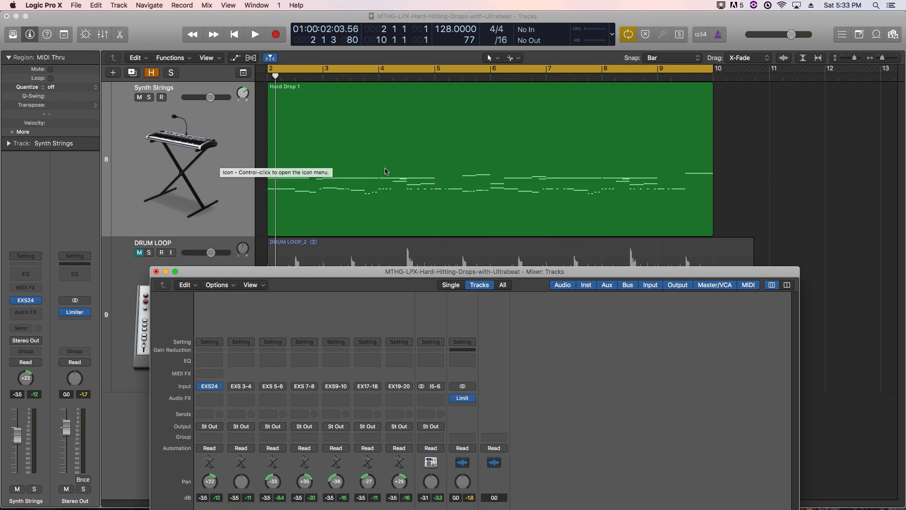
{"action": "left_click", "coordinate": [354, 169]}
{"action": "left_click", "coordinate": [357, 171]}
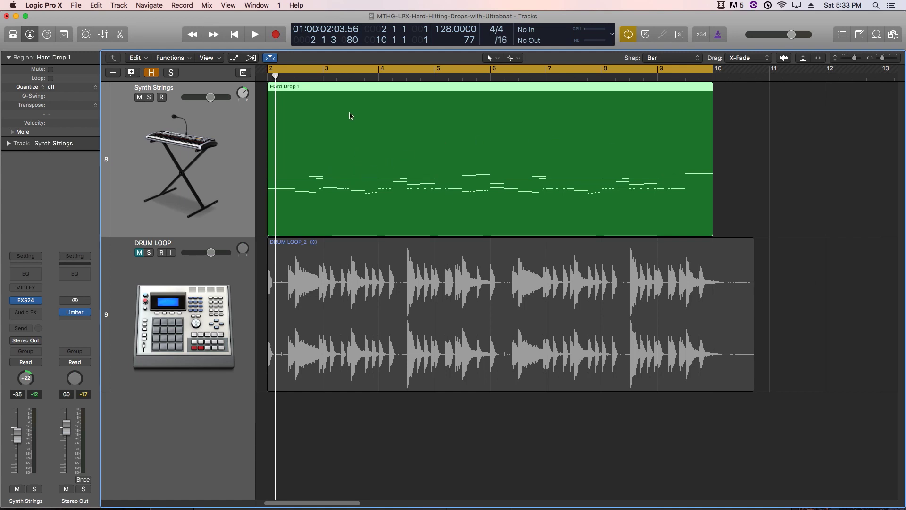
Restore the Mixer and repan Synth Strings +14, Bass Arp -43, High Arp +42, Beepy FX -45, Orch Strings -40, and Syn Arp +40.
{"action": "key", "text": "super+2"}
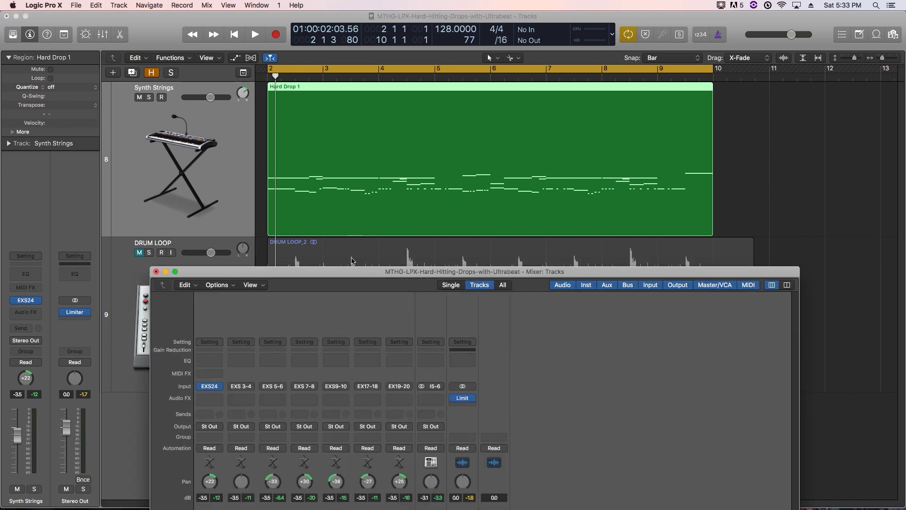
{"action": "left_click_drag", "start_coordinate": [352, 273], "coordinate": [351, 135]}
{"action": "key", "text": "space"}
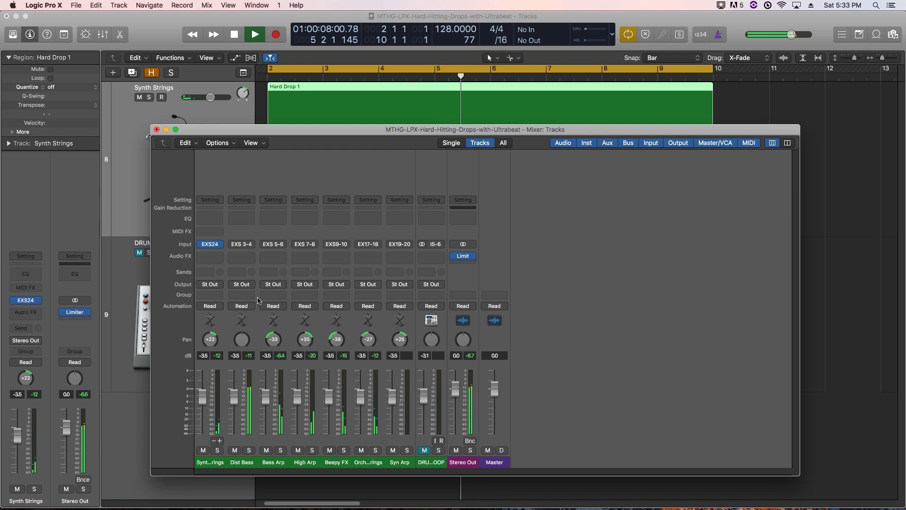
{"action": "left_click_drag", "start_coordinate": [273, 340], "coordinate": [300, 335]}
{"action": "key", "text": "space"}
{"action": "left_click_drag", "start_coordinate": [213, 343], "coordinate": [214, 351]}
{"action": "left_click_drag", "start_coordinate": [330, 342], "coordinate": [330, 346]}
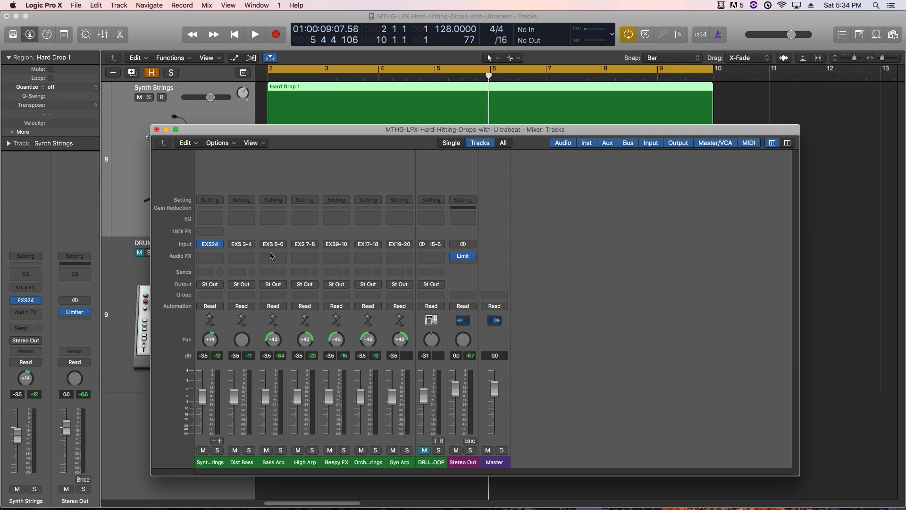
Unmute the DRUM LOOP channel, hide the Mixer, and play back the full drop.
{"action": "left_click", "coordinate": [424, 451]}
{"action": "key", "text": "x"}
{"action": "key", "text": "space"}
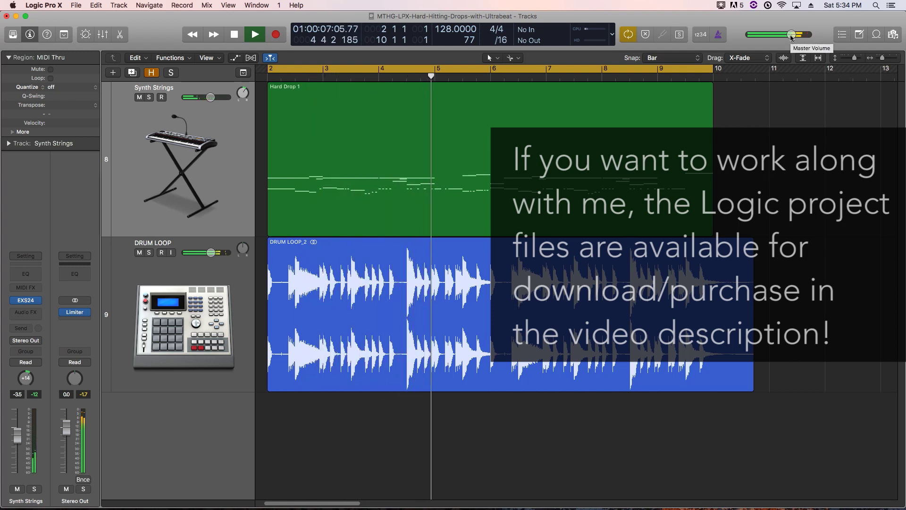
{"action": "key", "text": "space"}
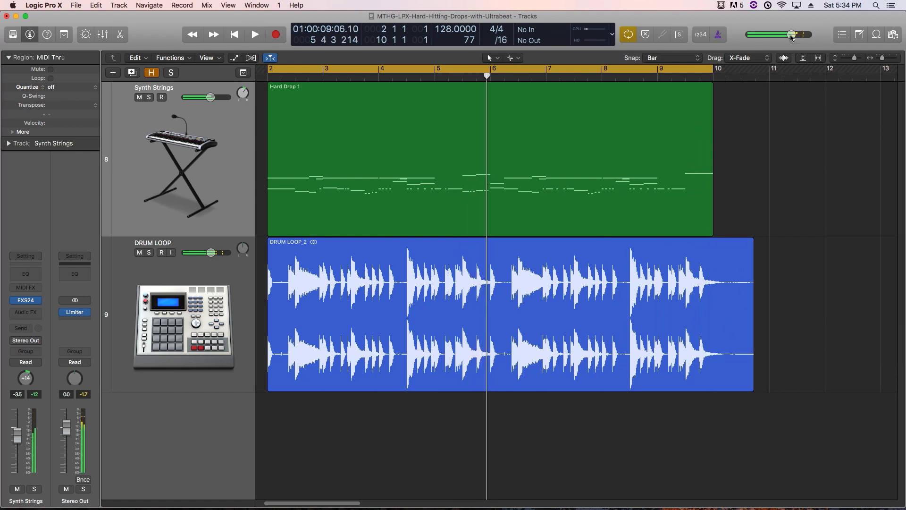